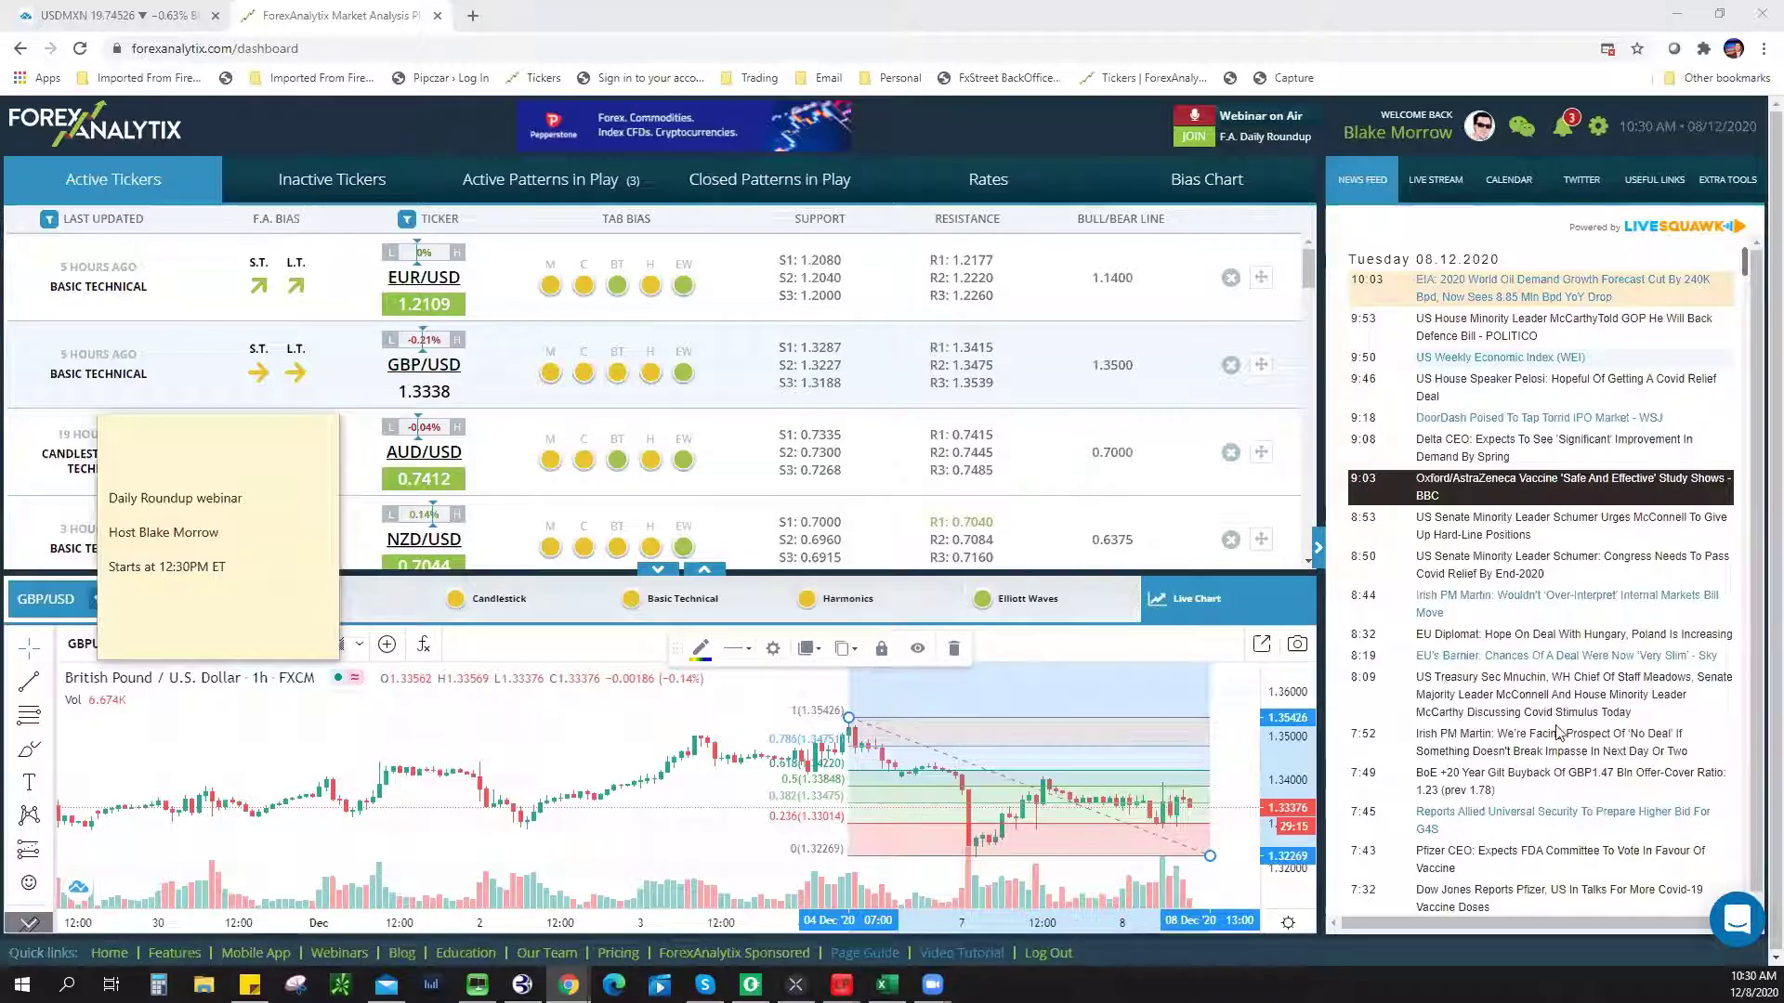
Pop the embedded GBP/USD live chart out into its own TradingView widget window.
click(1261, 645)
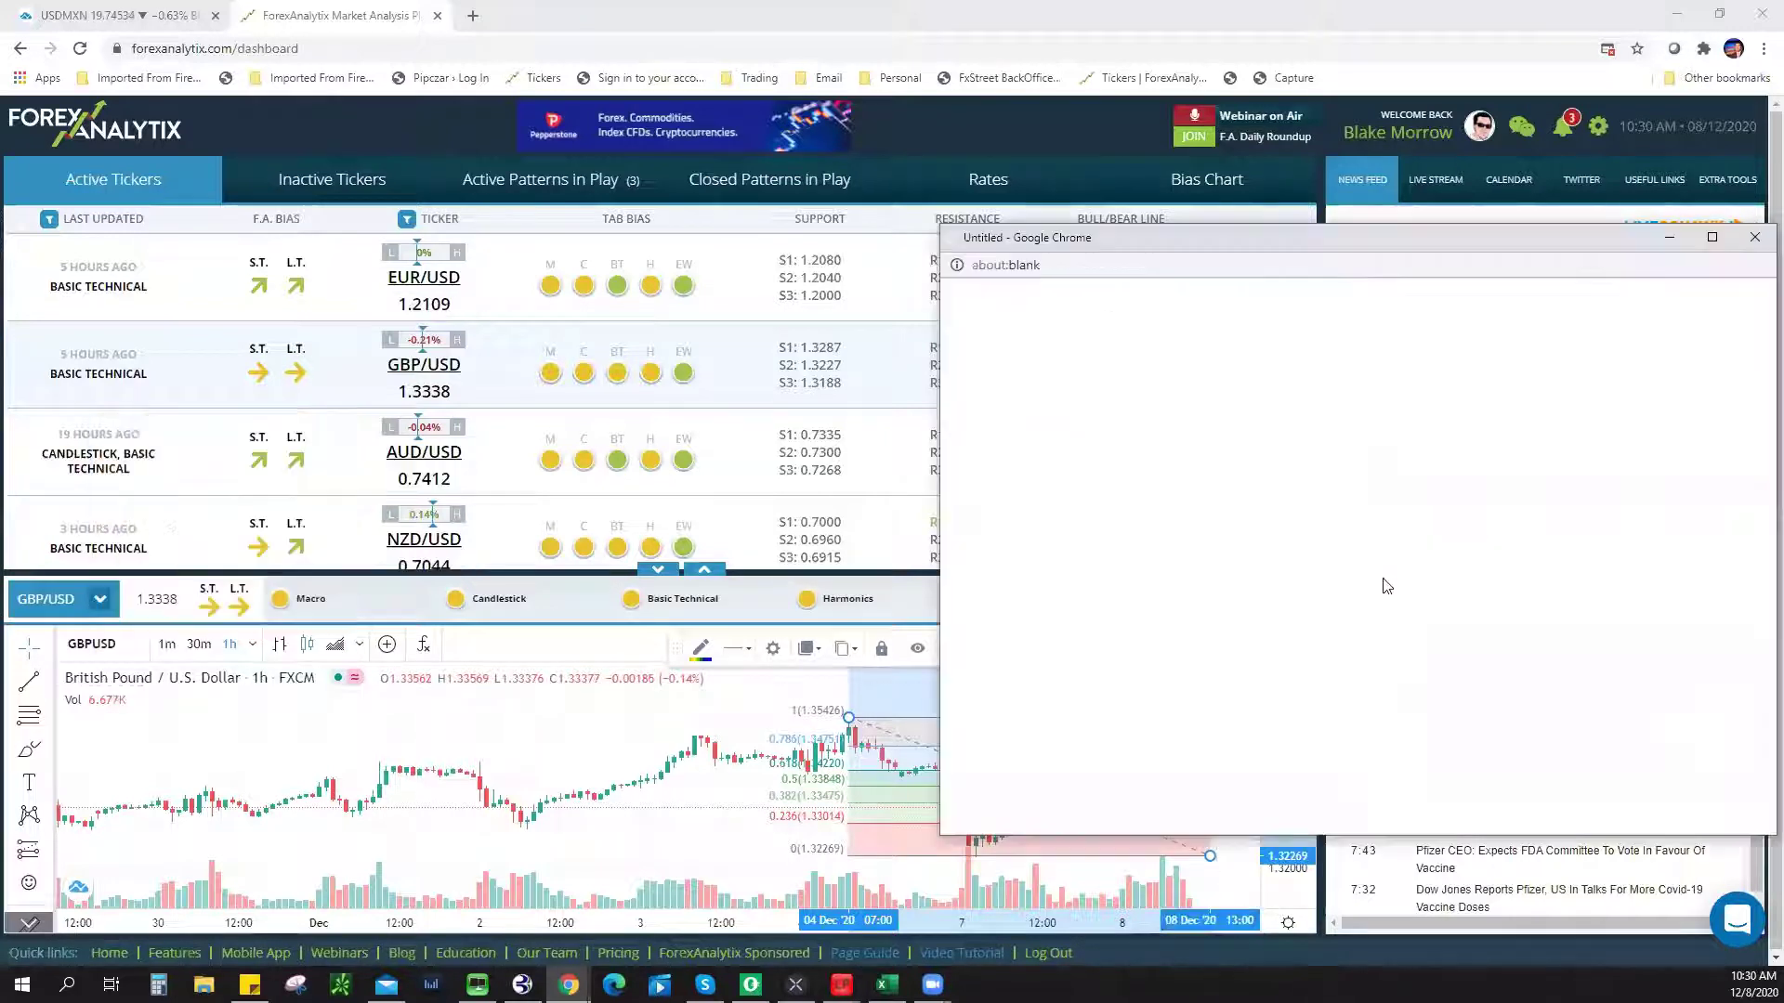
Maximize the chart window and draw a Fib retracement from 1.35390 down to 1.32233.
click(1707, 238)
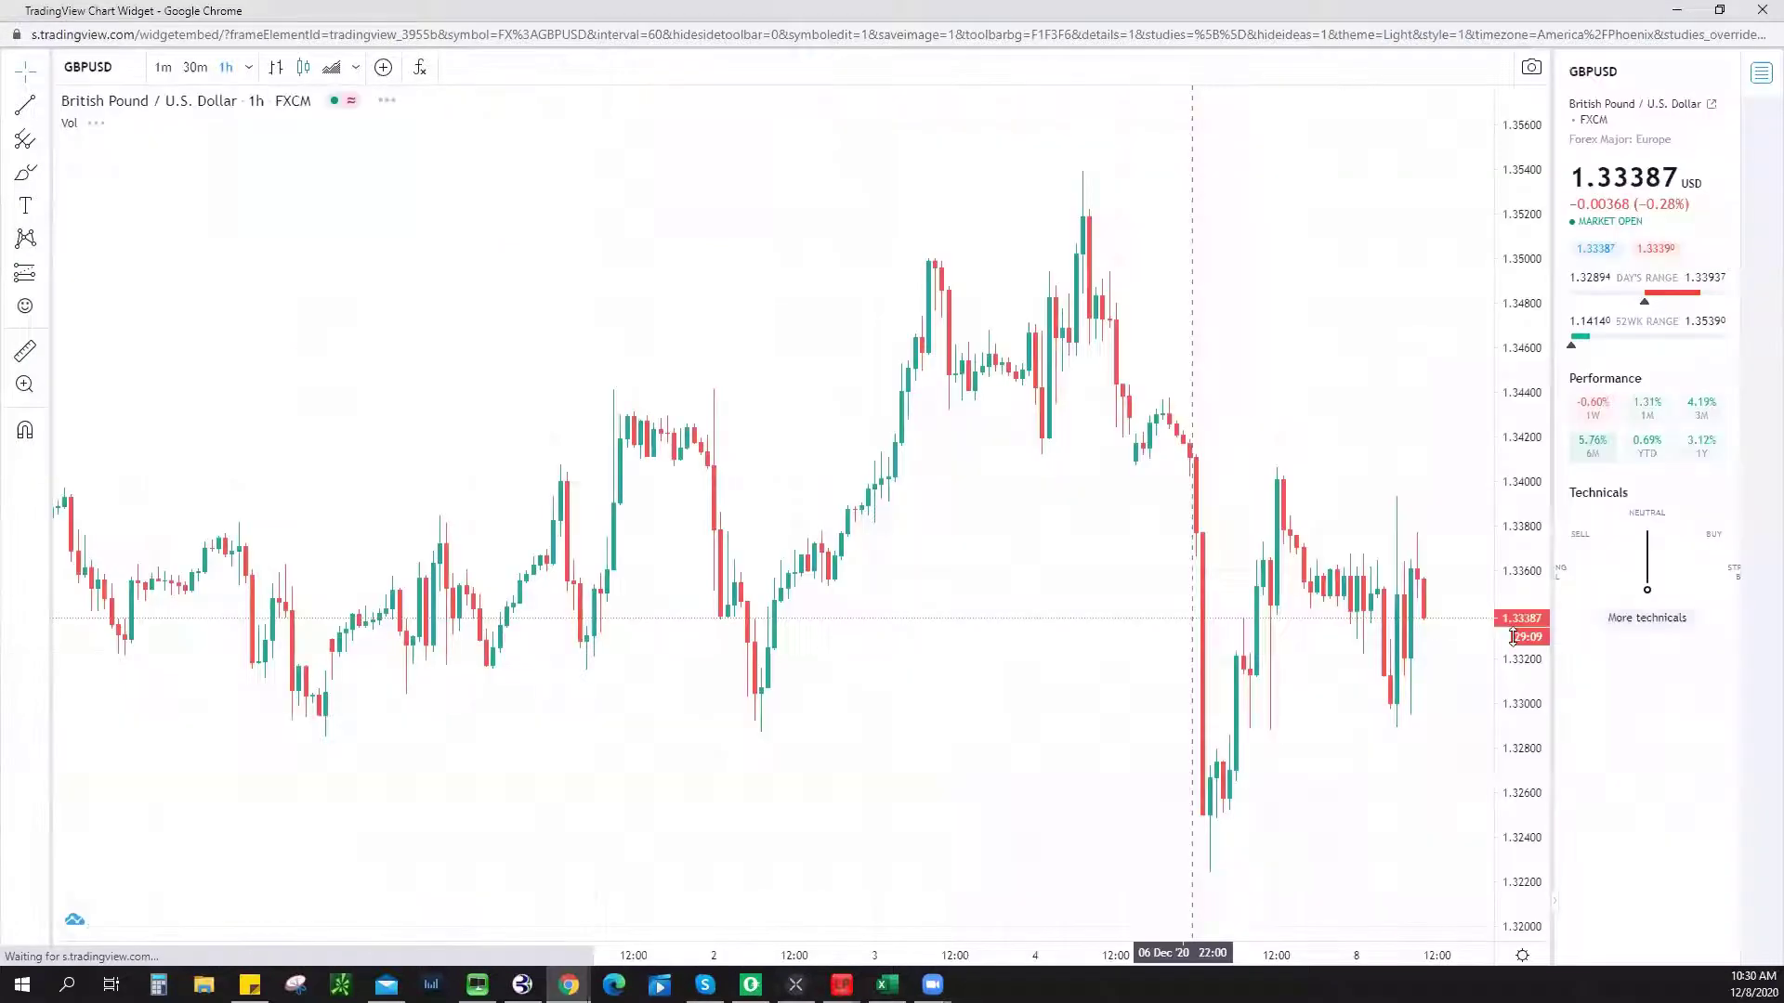
scroll(1359, 629, down, 2)
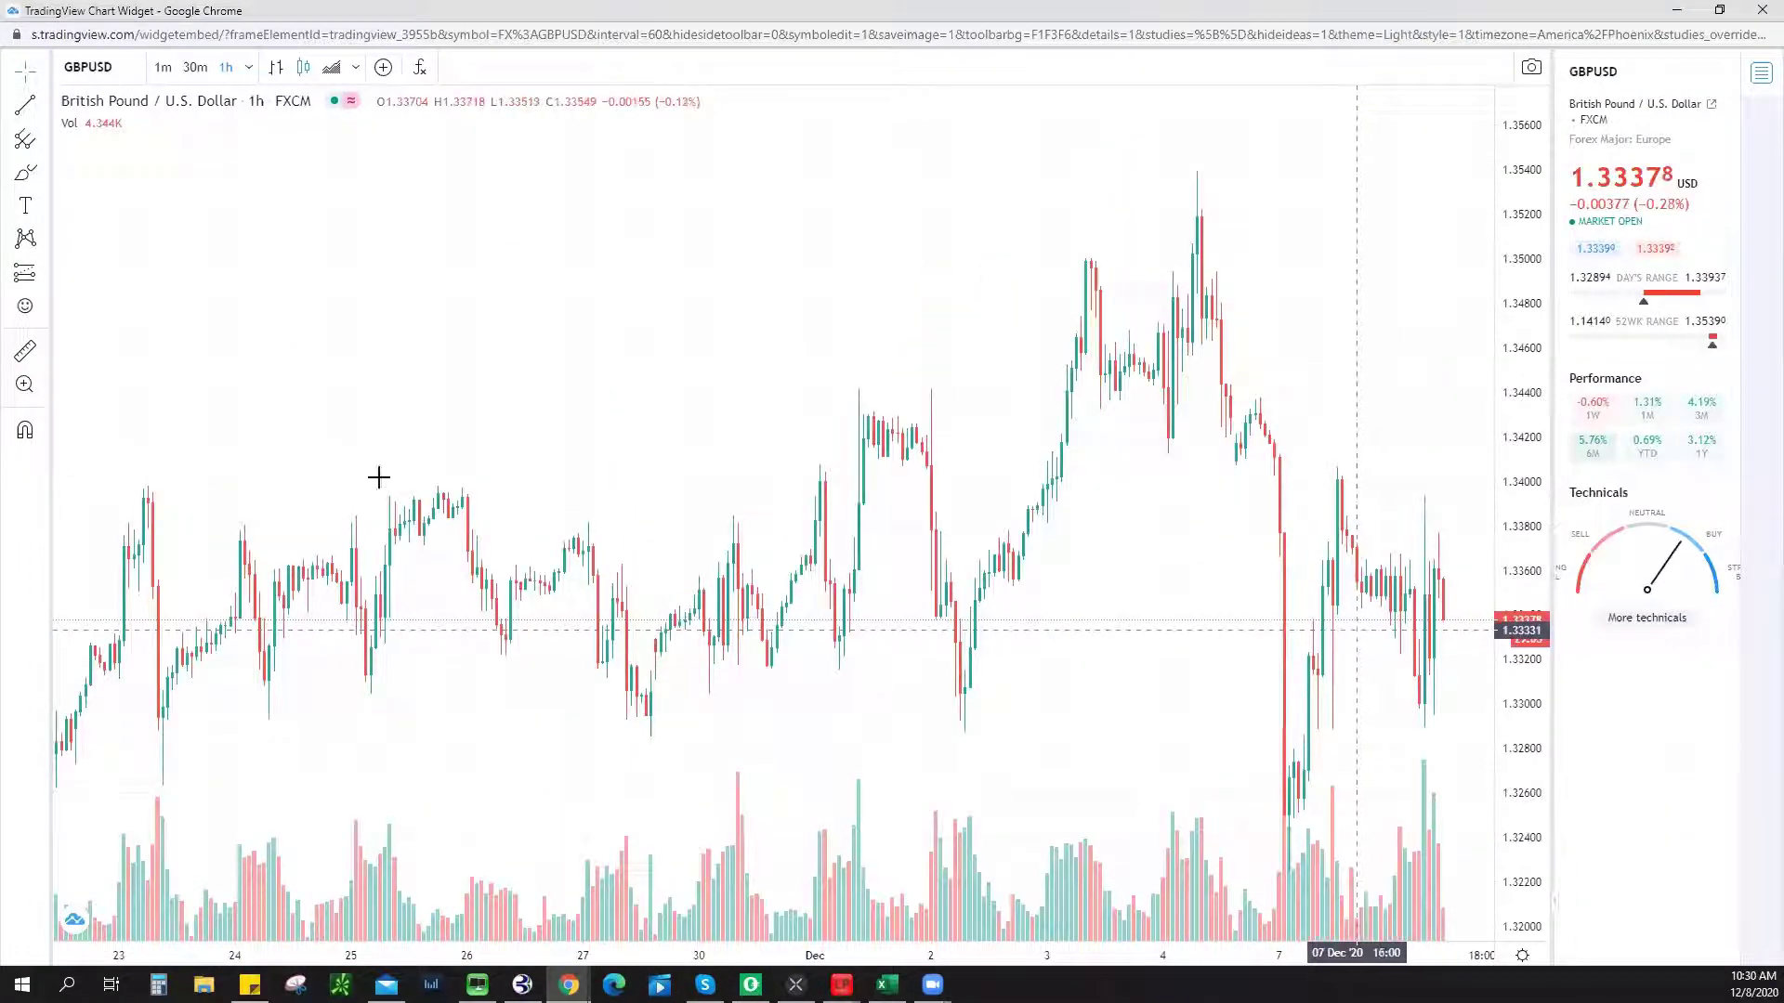
click(43, 139)
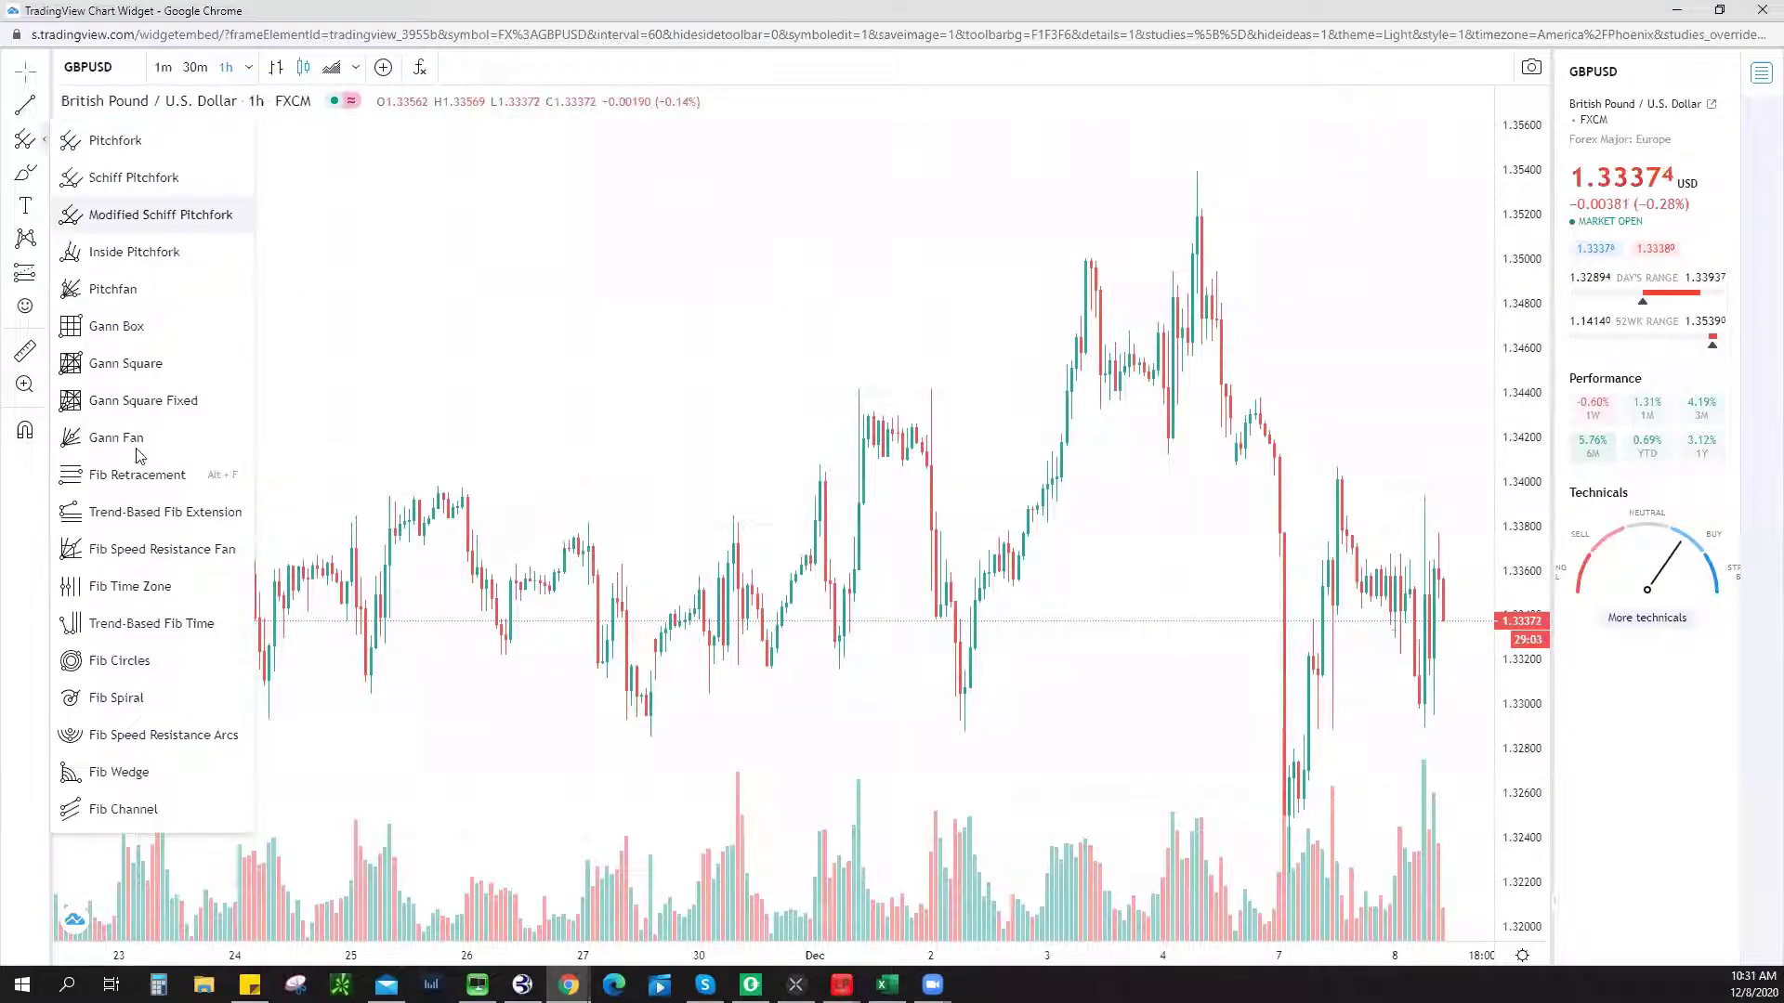
key(alt+f)
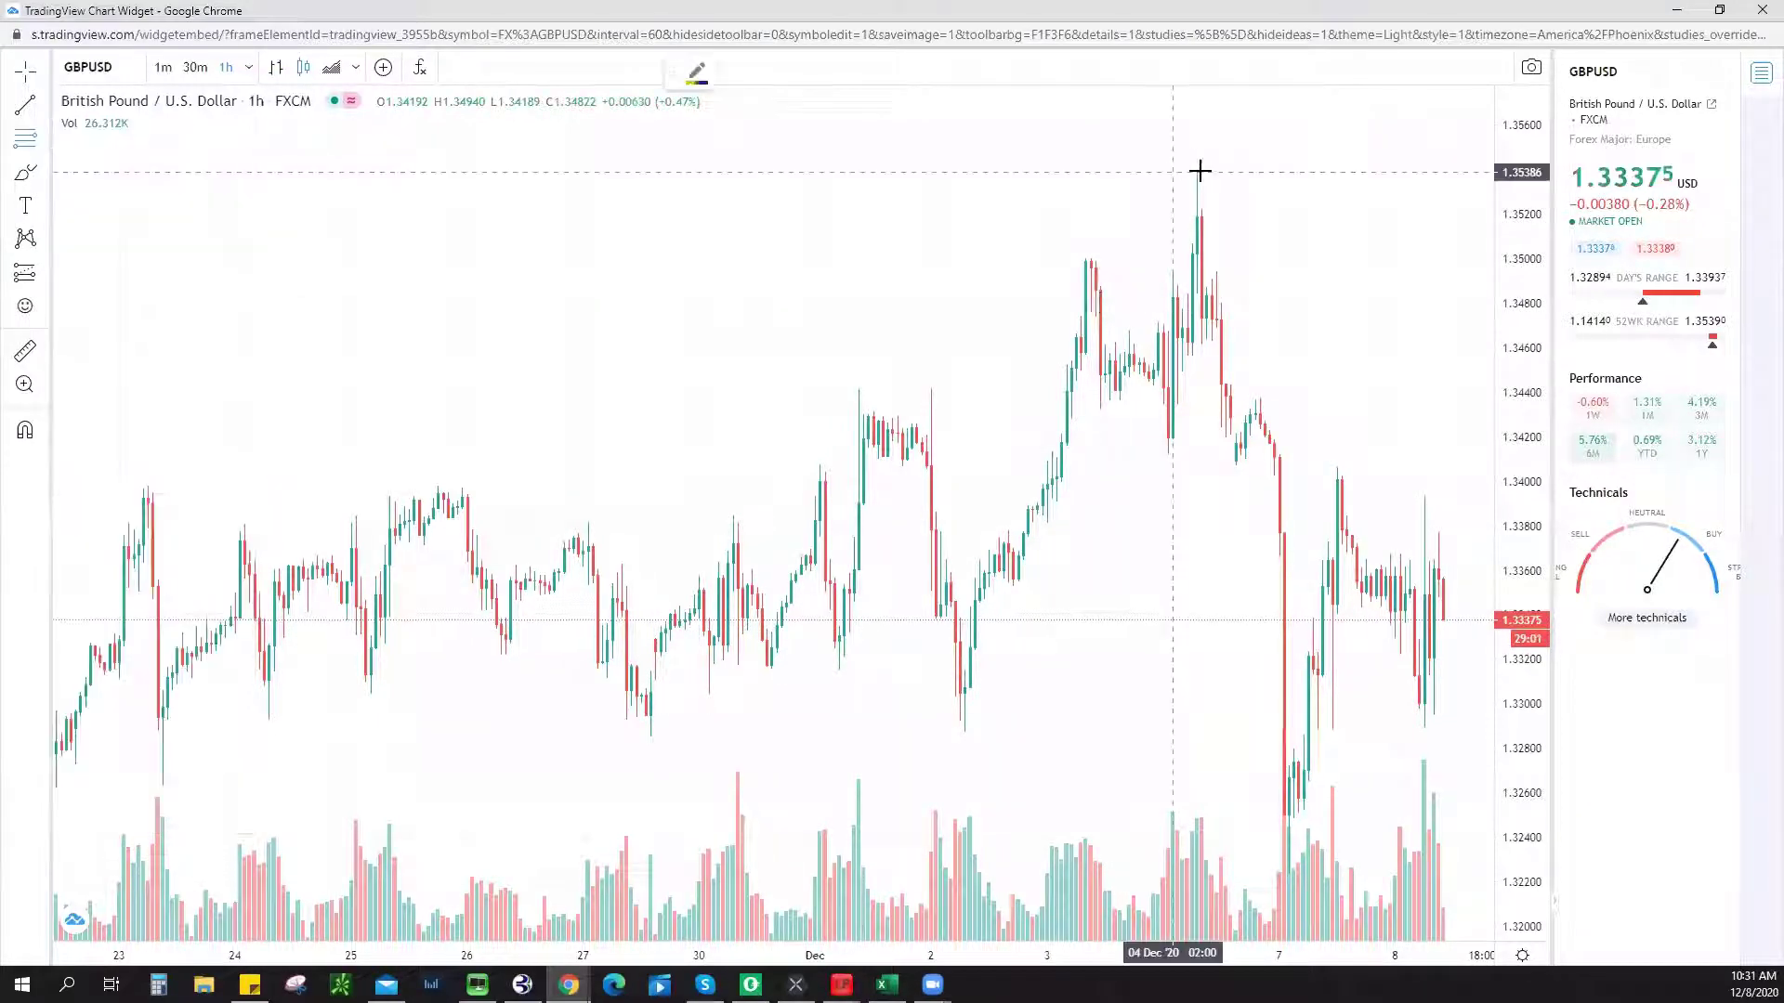
click(1479, 709)
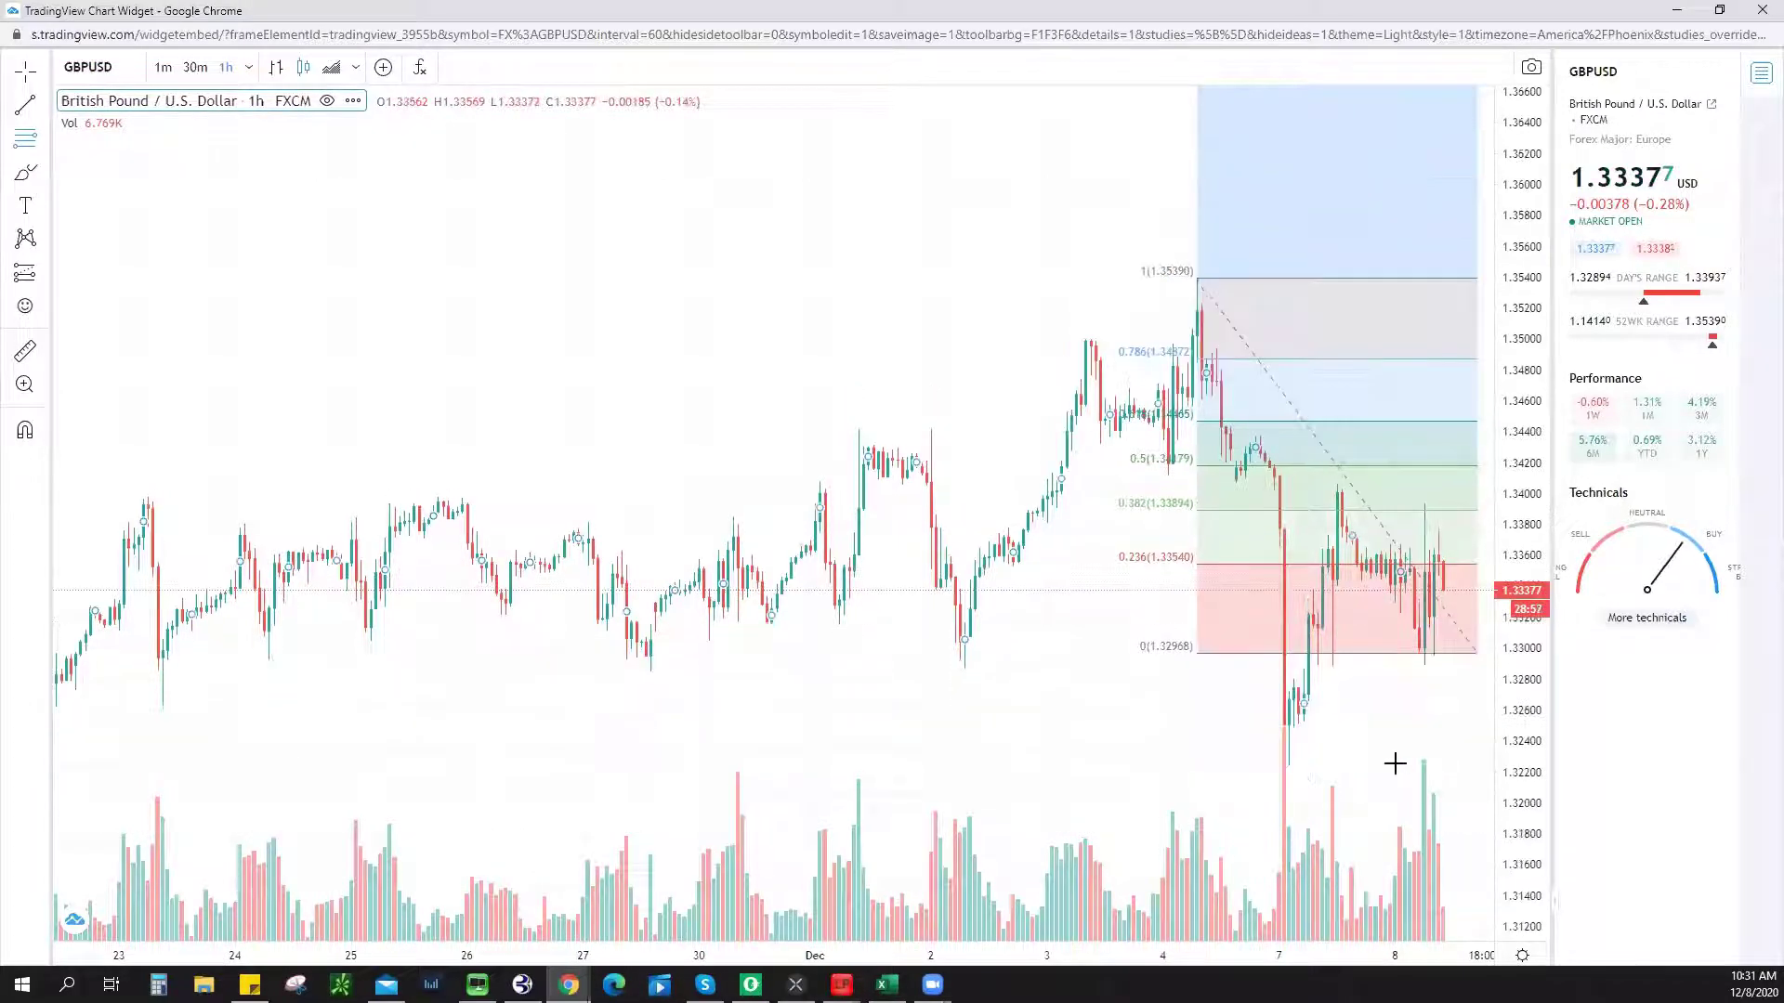
click(1453, 766)
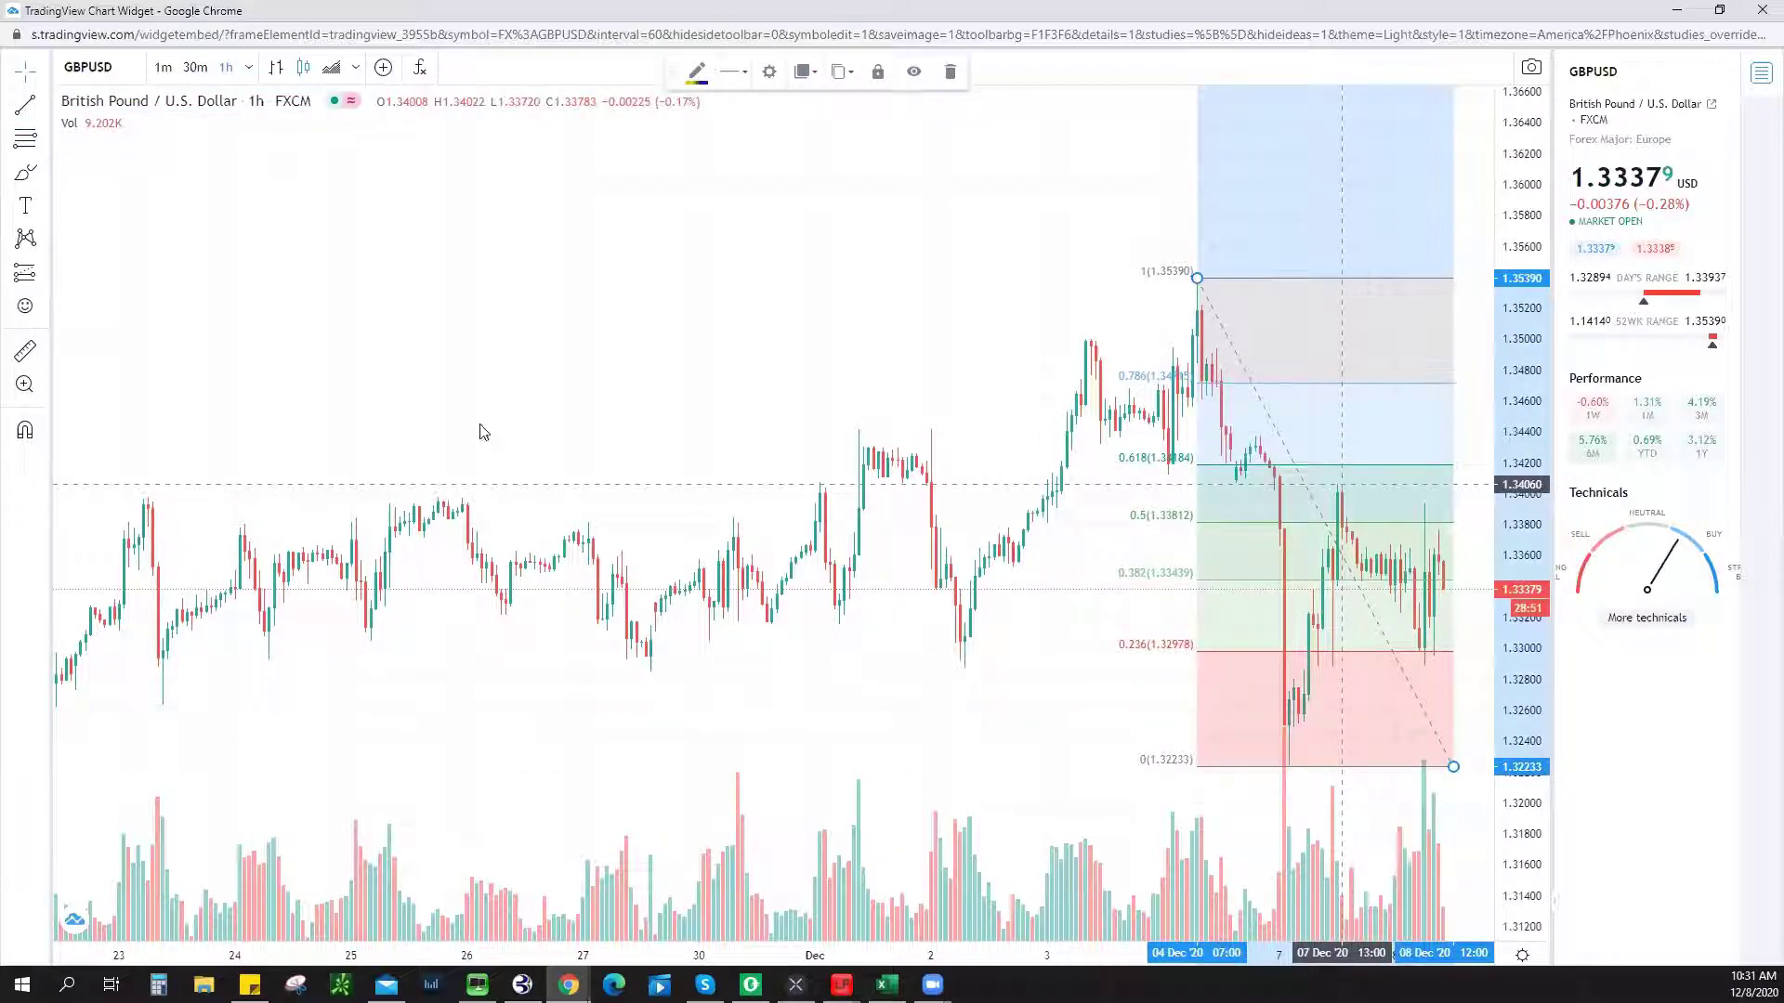
Draw a horizontal trend line at about 1.34090 across the retracement.
click(25, 106)
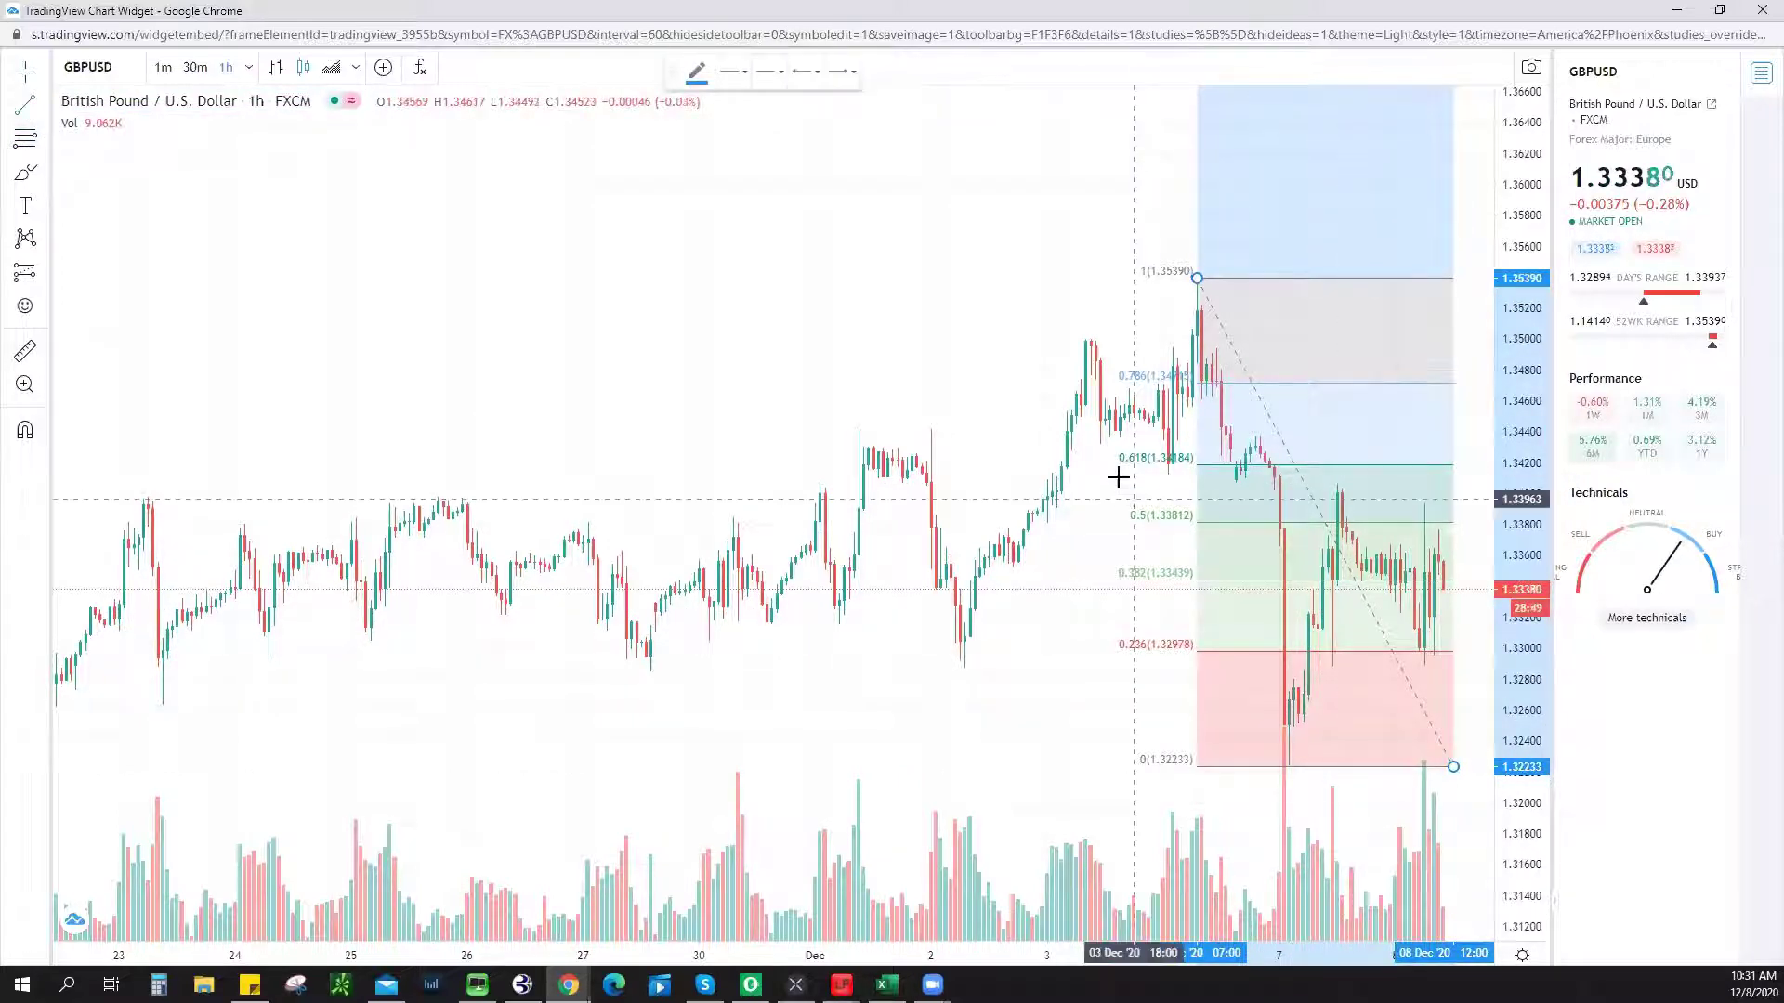
click(1124, 481)
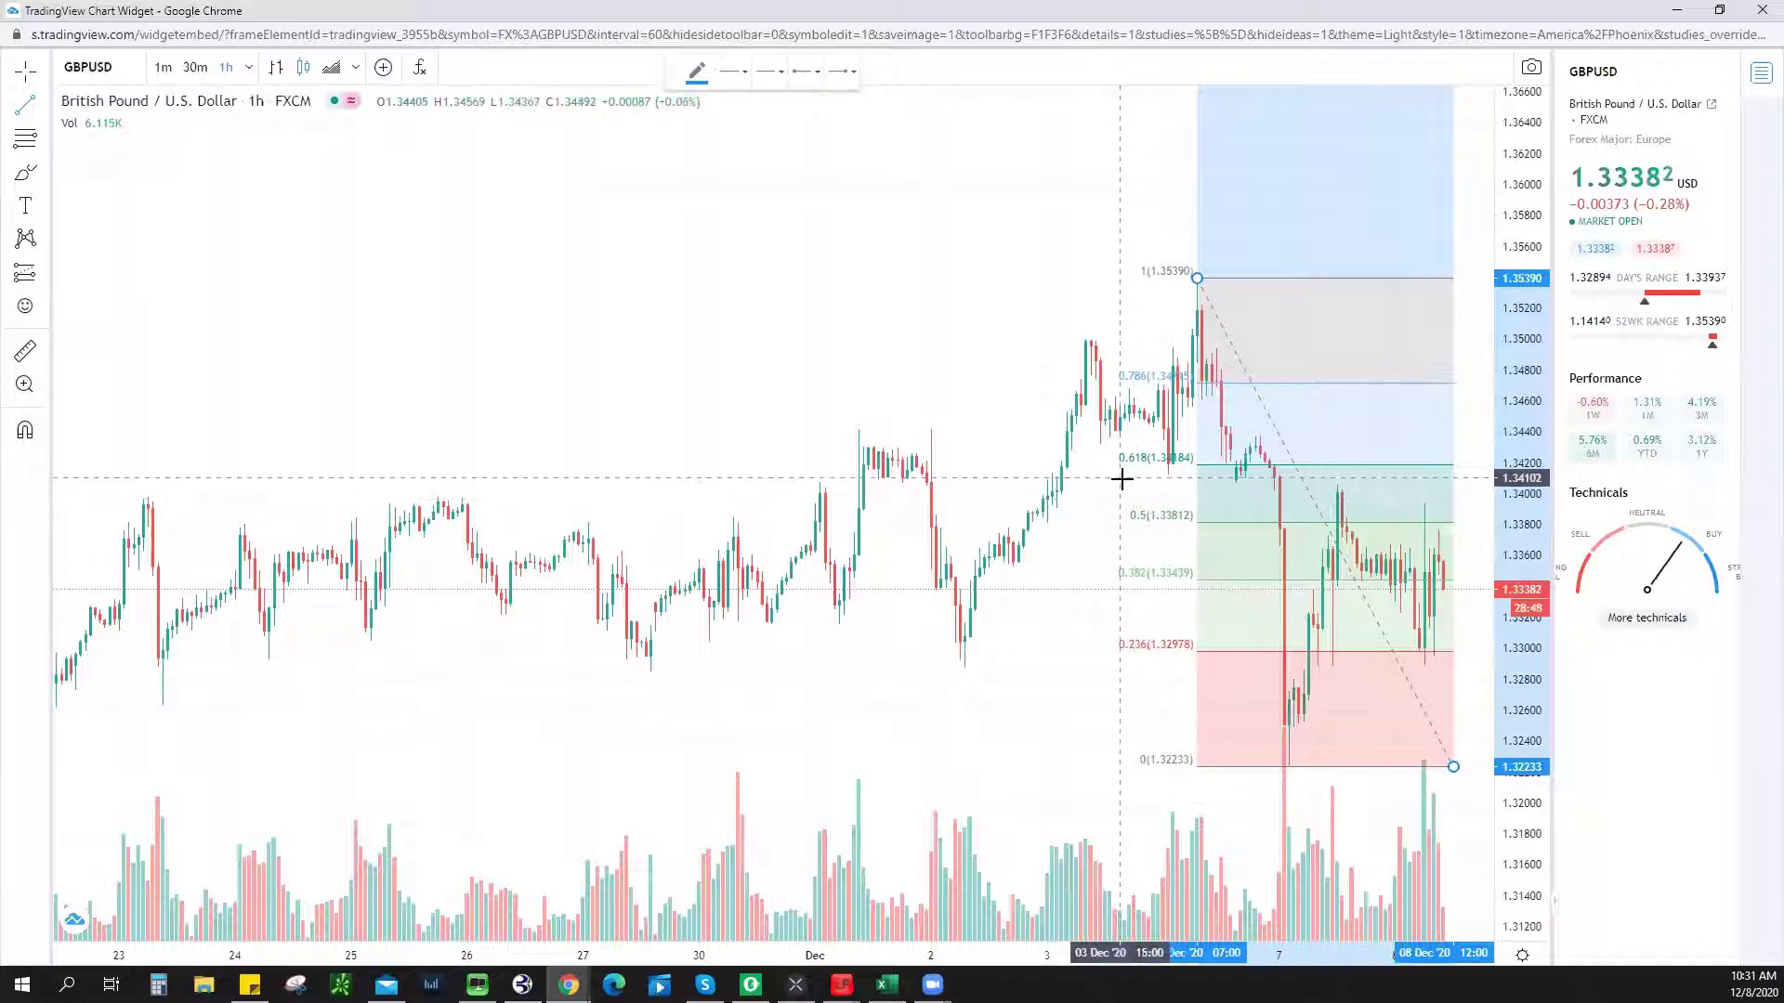
click(1434, 480)
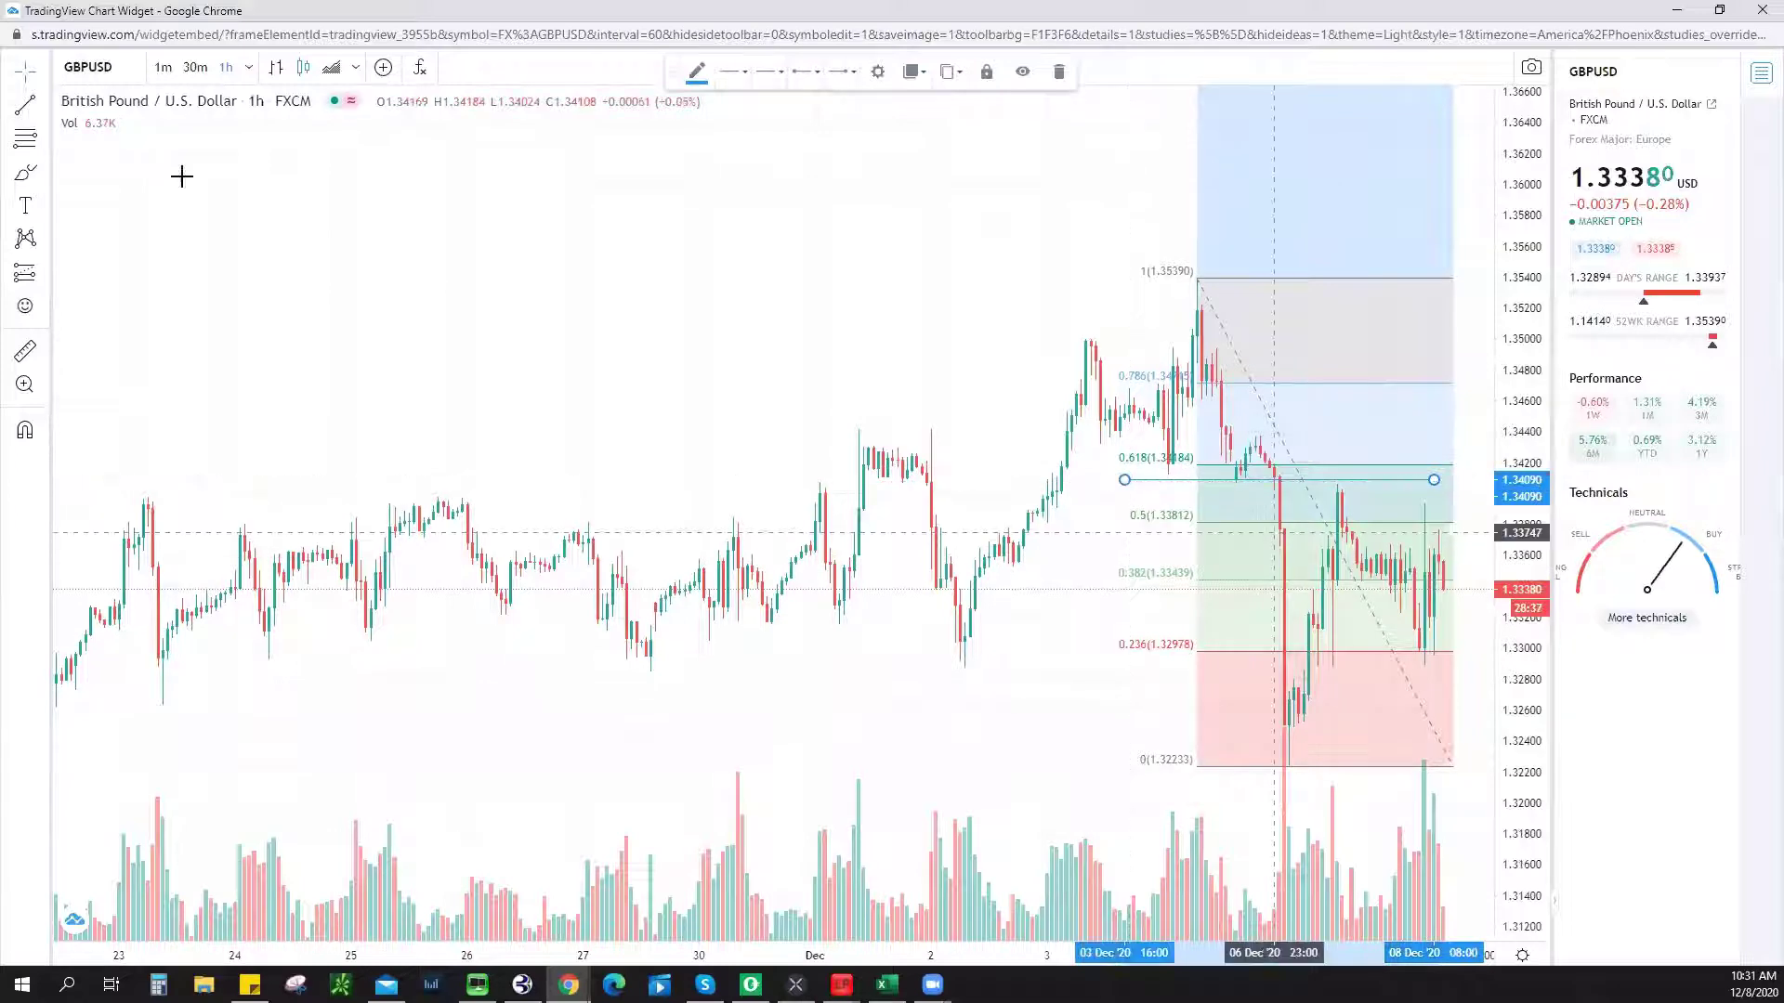
Switch the GBPUSD chart to the 1D interval, then close the pop-out window.
click(249, 68)
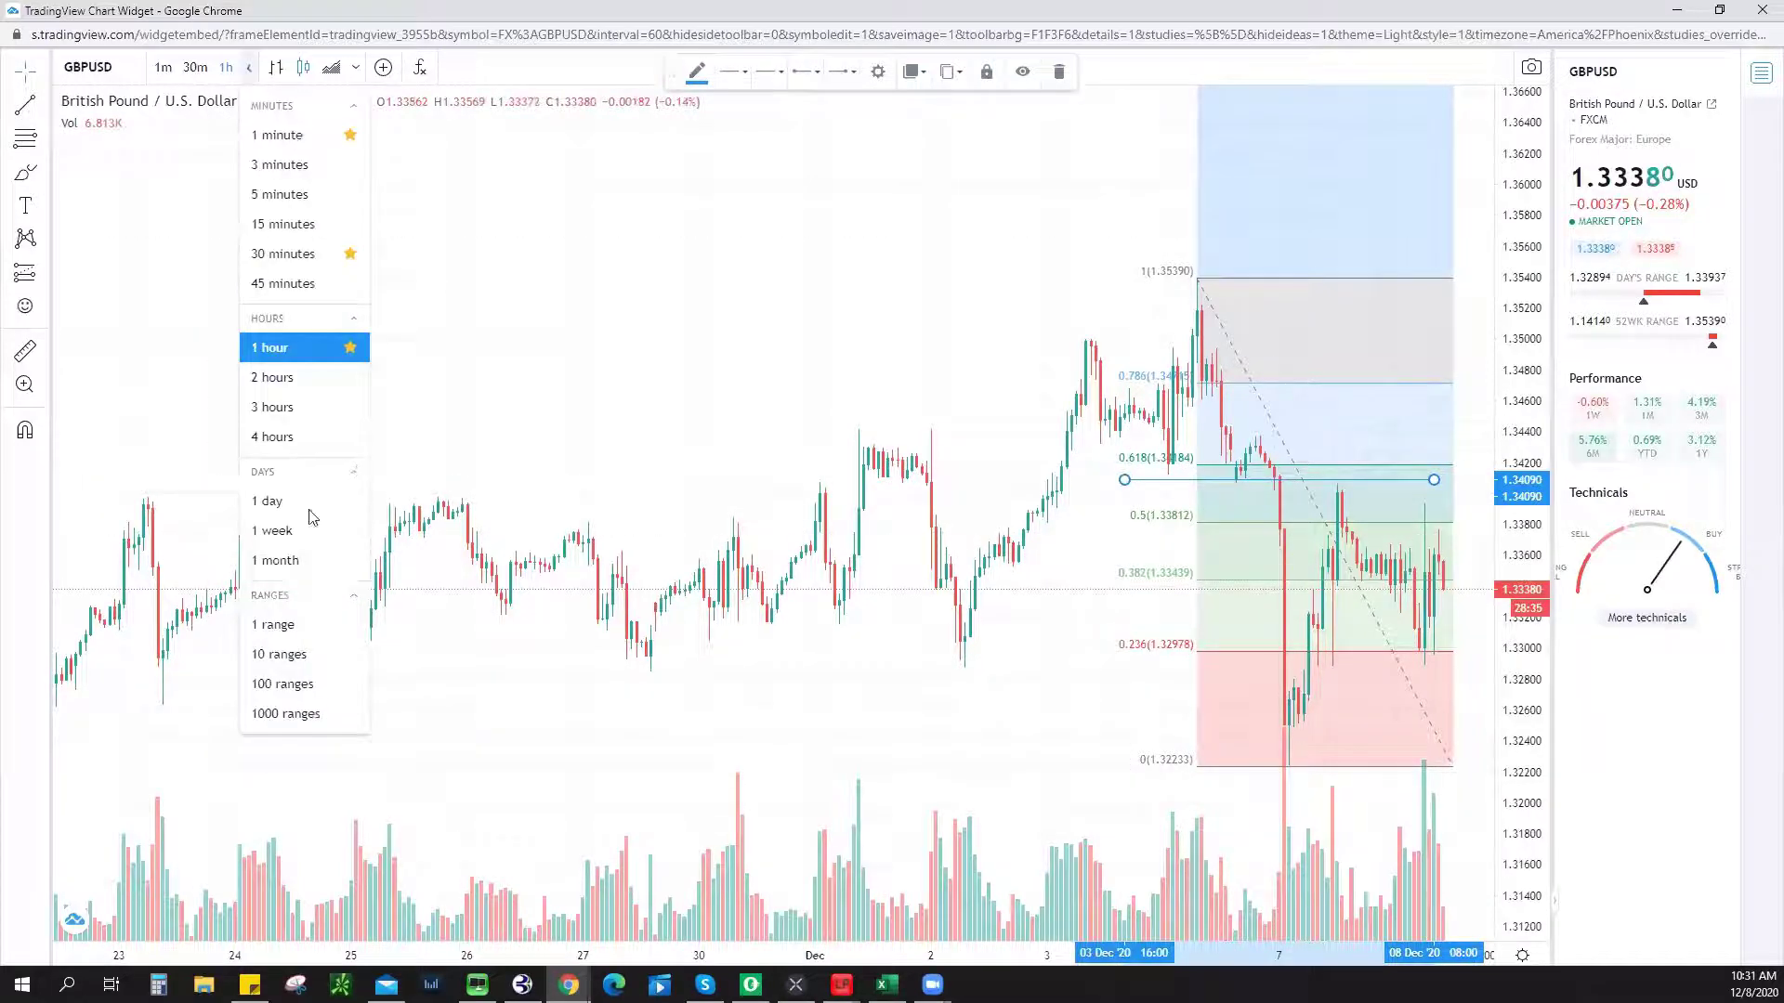
key(d)
key(Return)
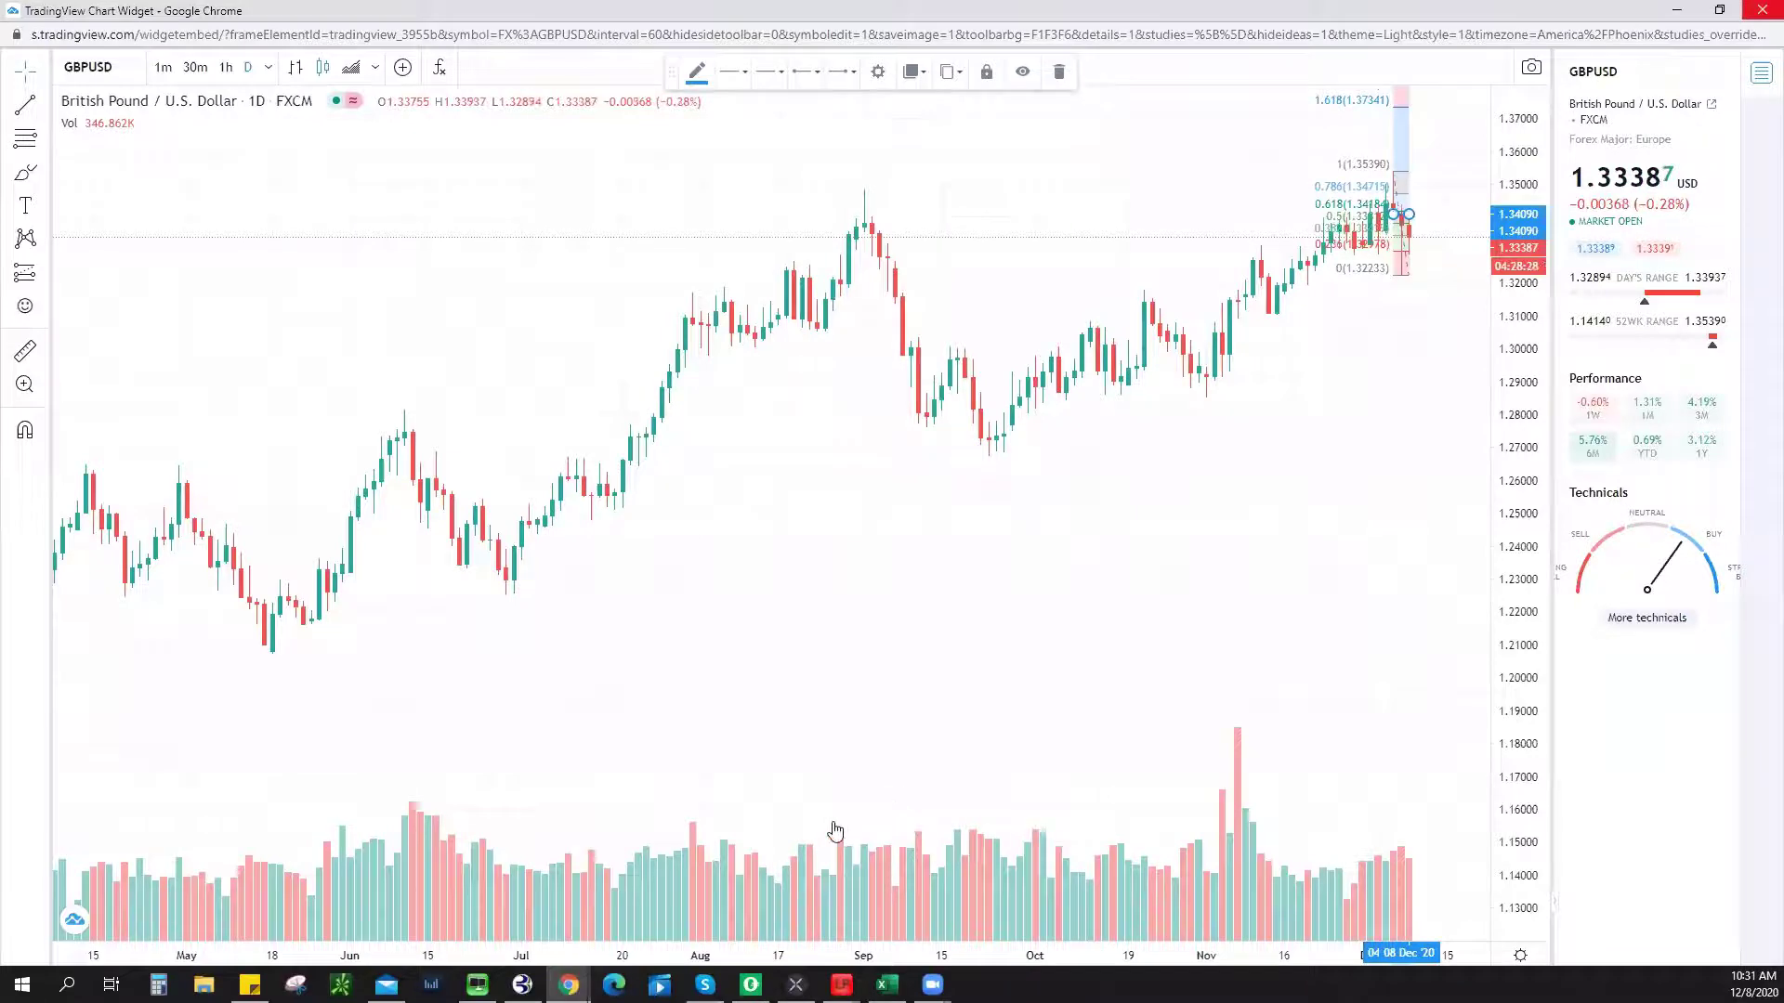
key(ctrl+w)
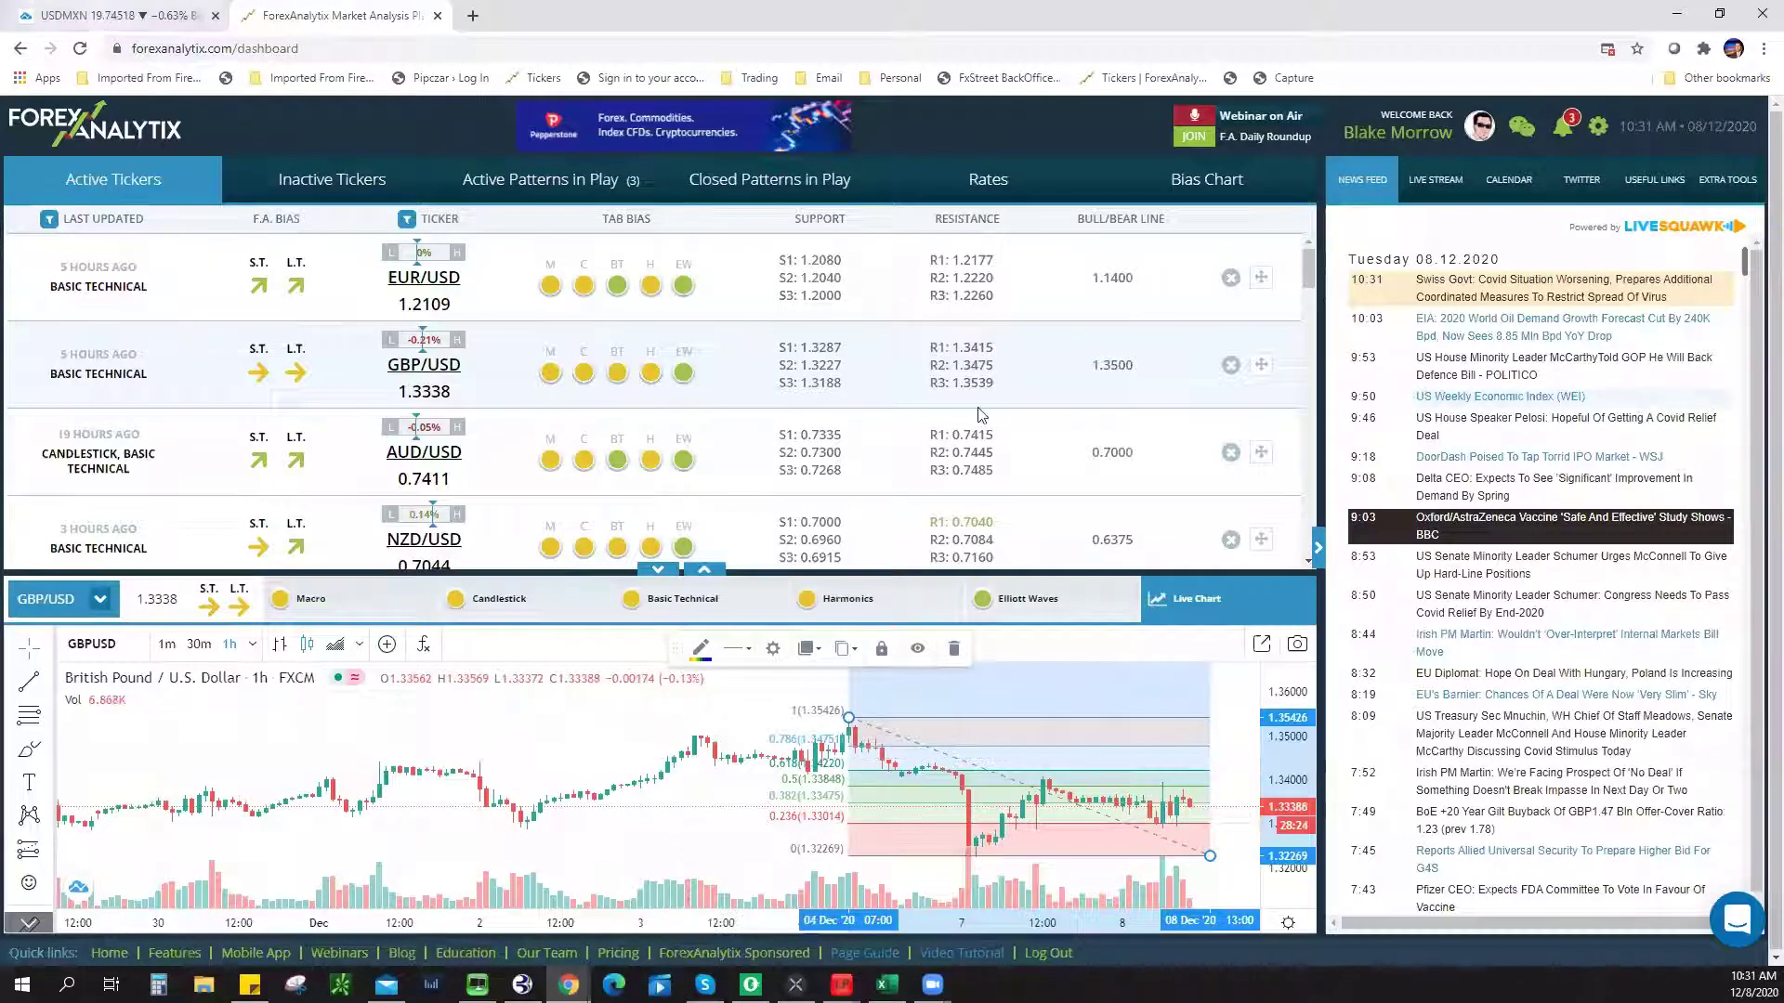
Switch to the browser tab holding the USDMXN 15-minute TradingView chart.
key(ctrl+1)
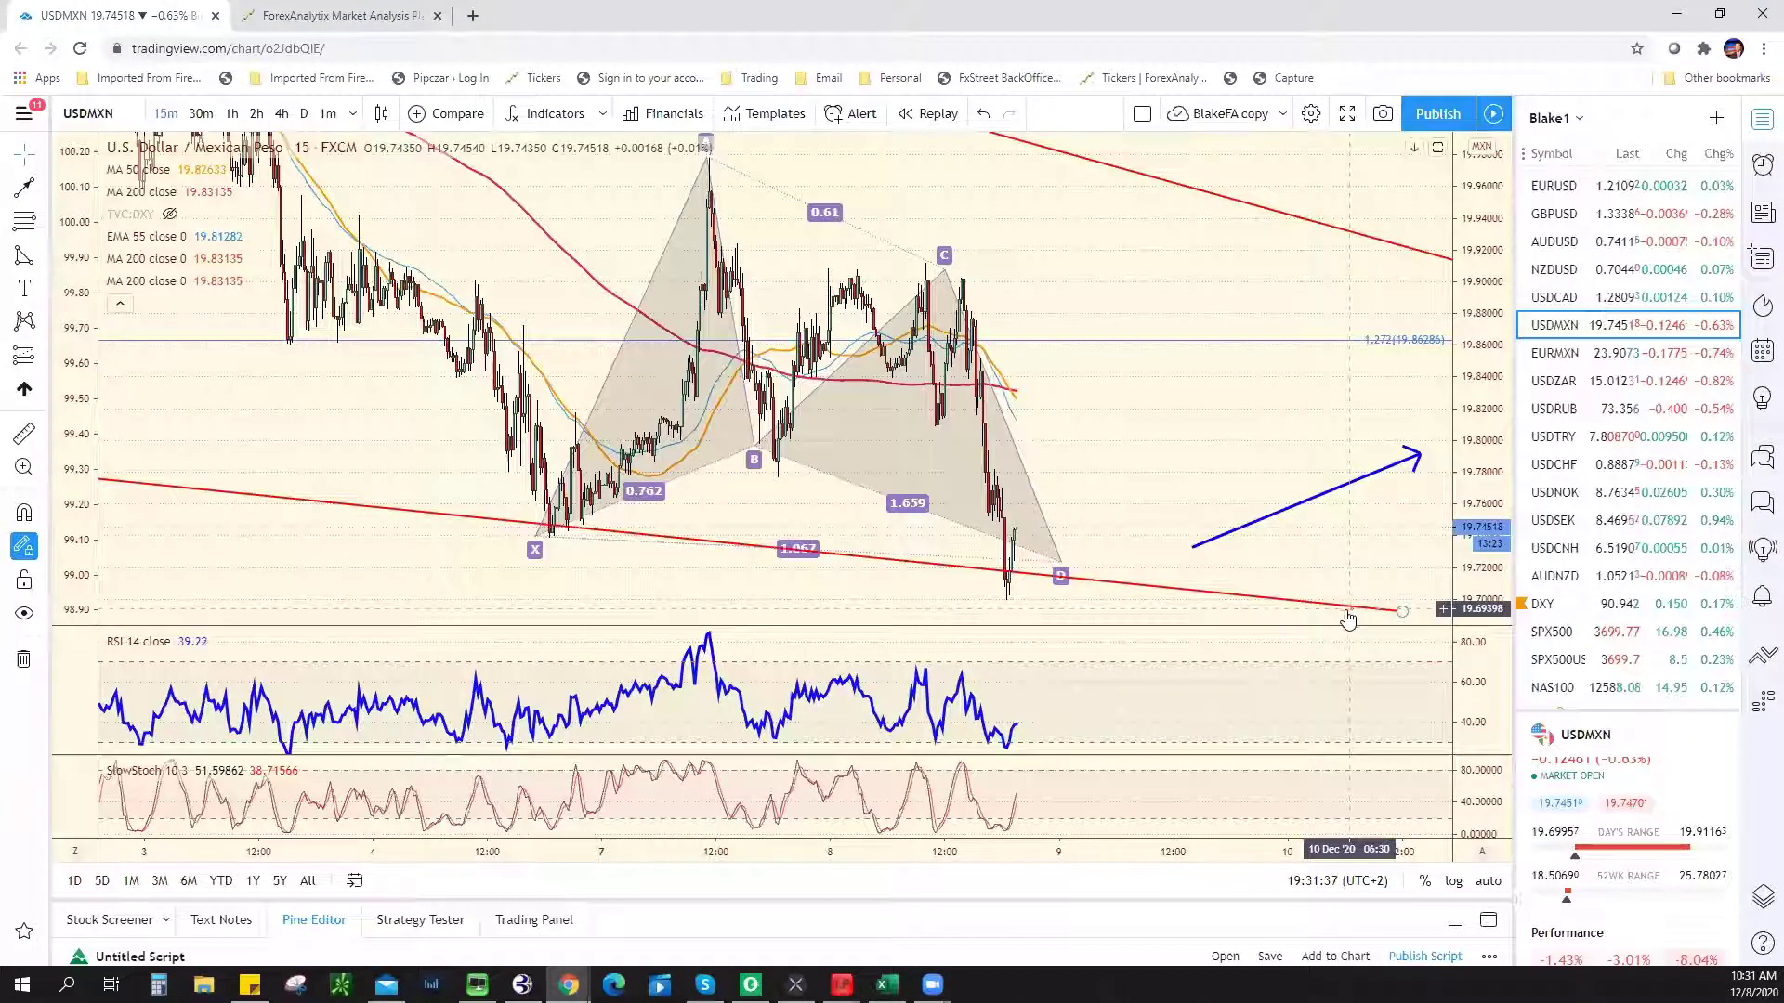
Load SPX500USD from the right-hand watchlist onto the chart.
click(1570, 657)
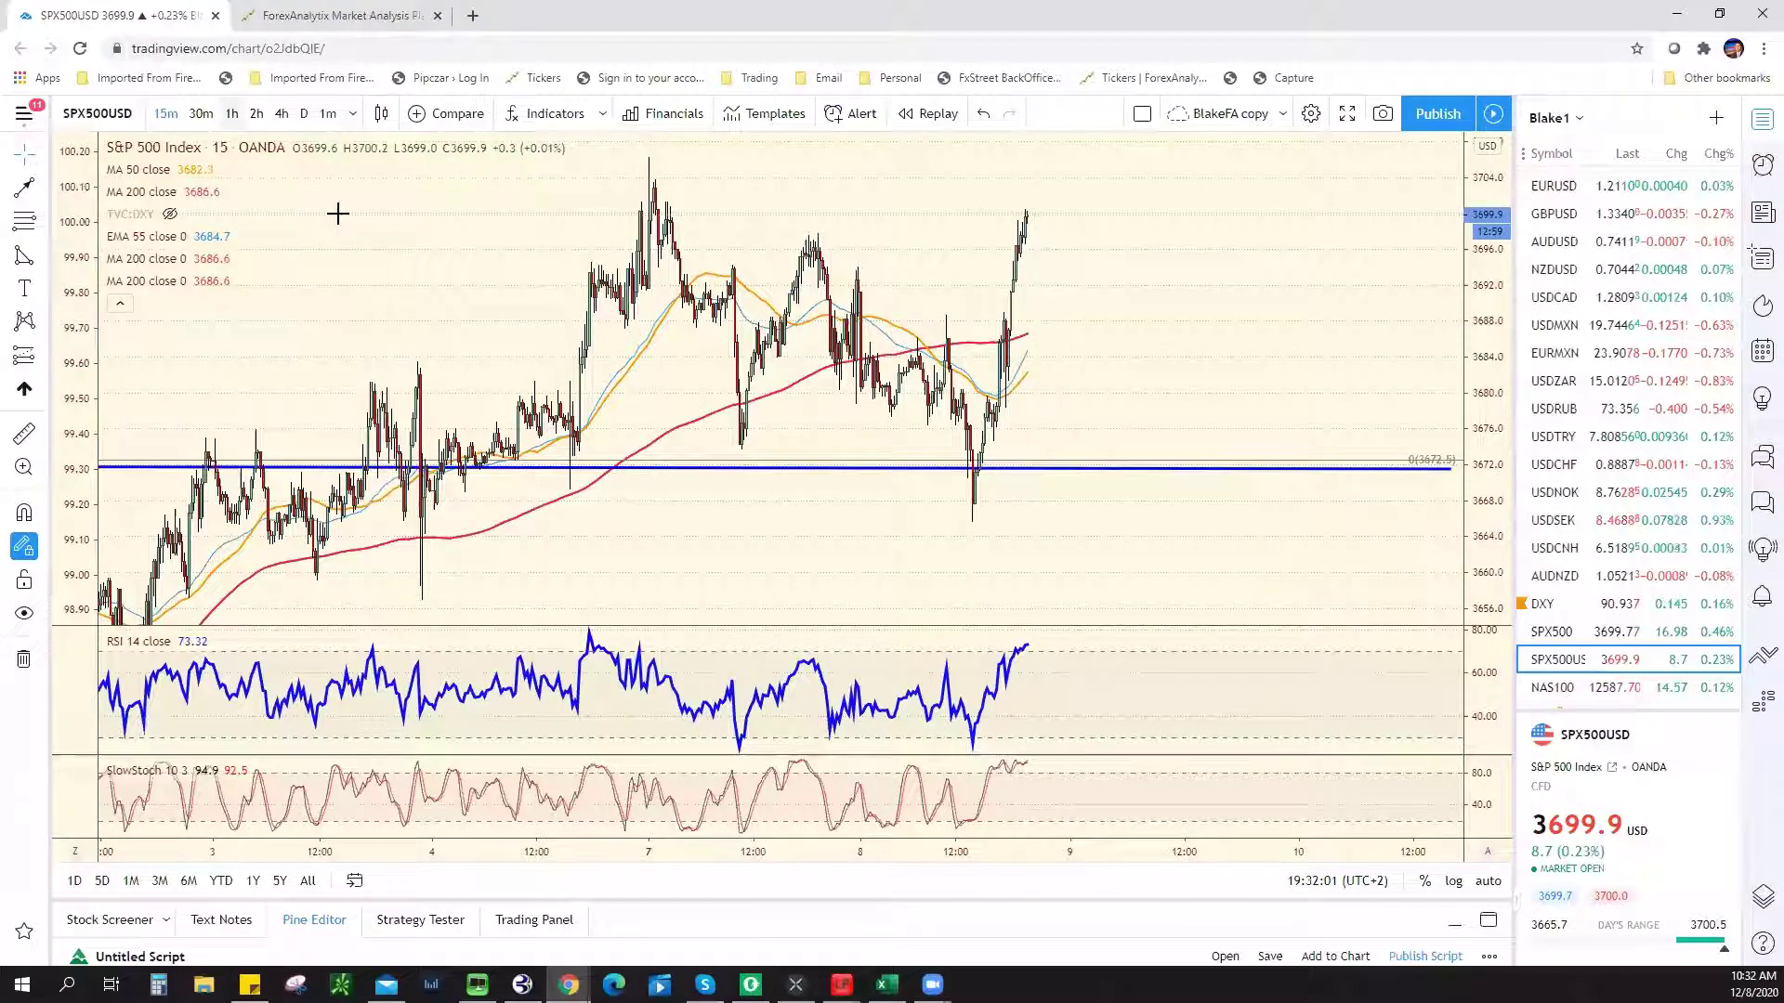
Switch SPX500USD to the 1h interval and box a recent price area with a rectangle.
text(1h)
key(Return)
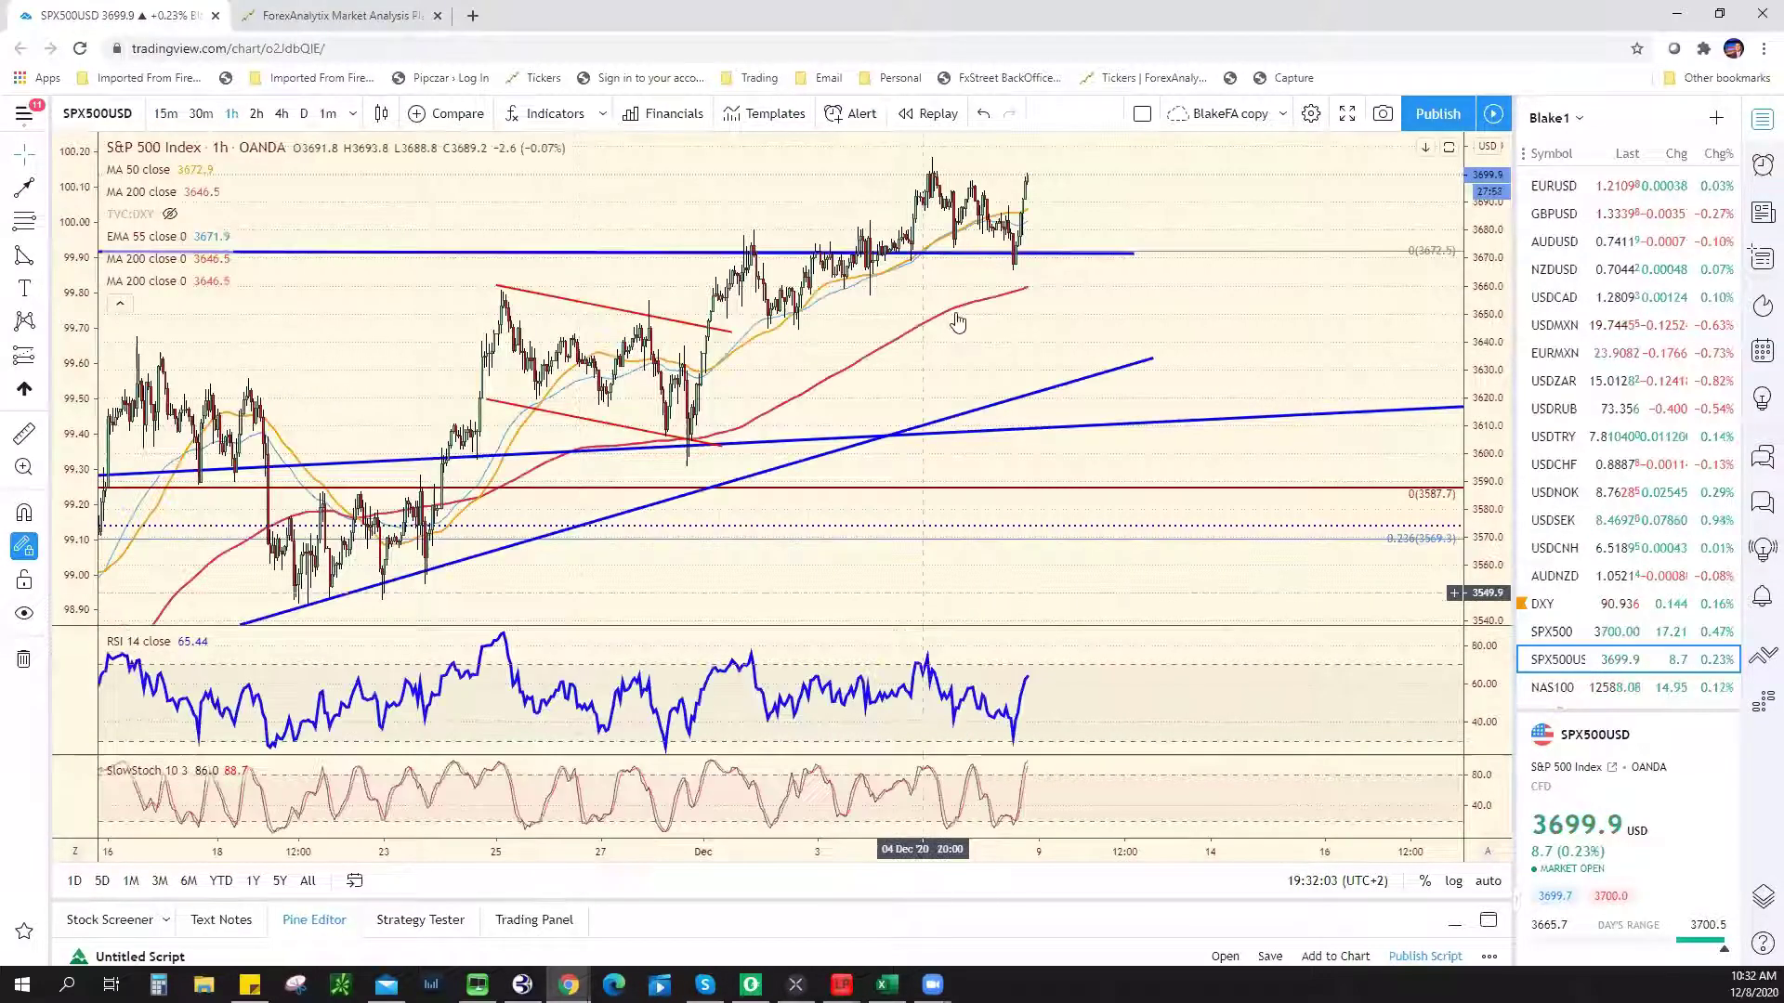
scroll(932, 267, up, 2)
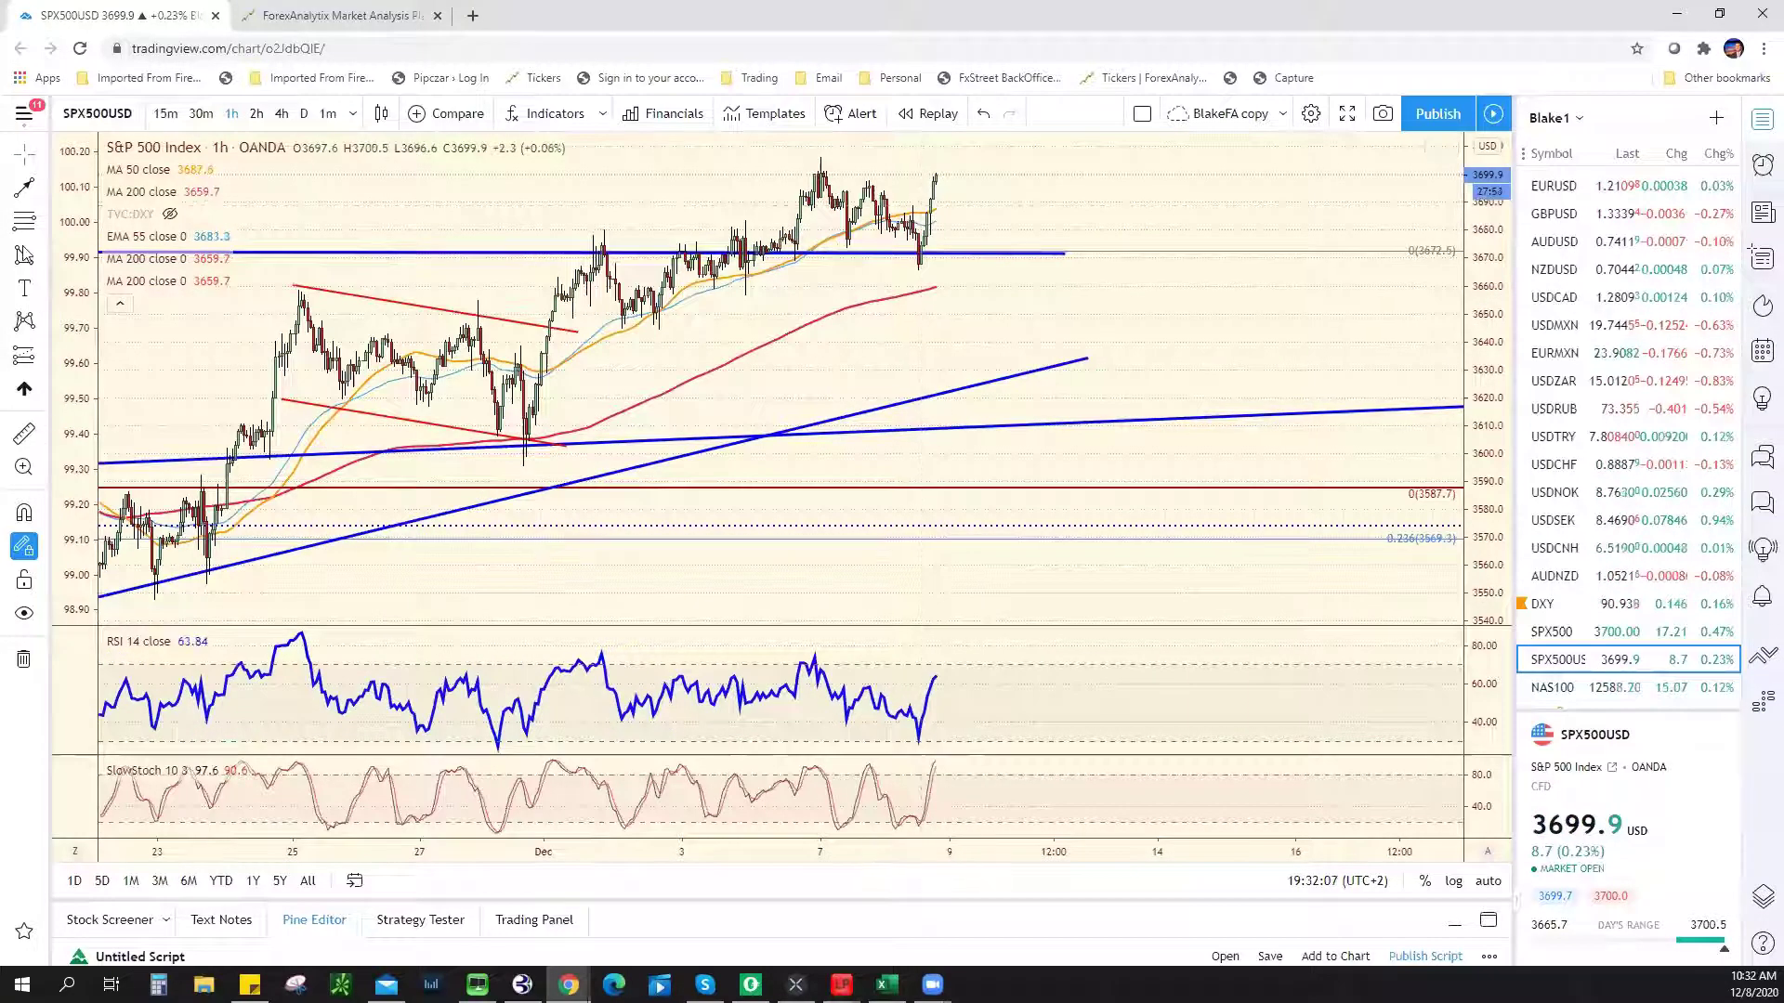
click(46, 260)
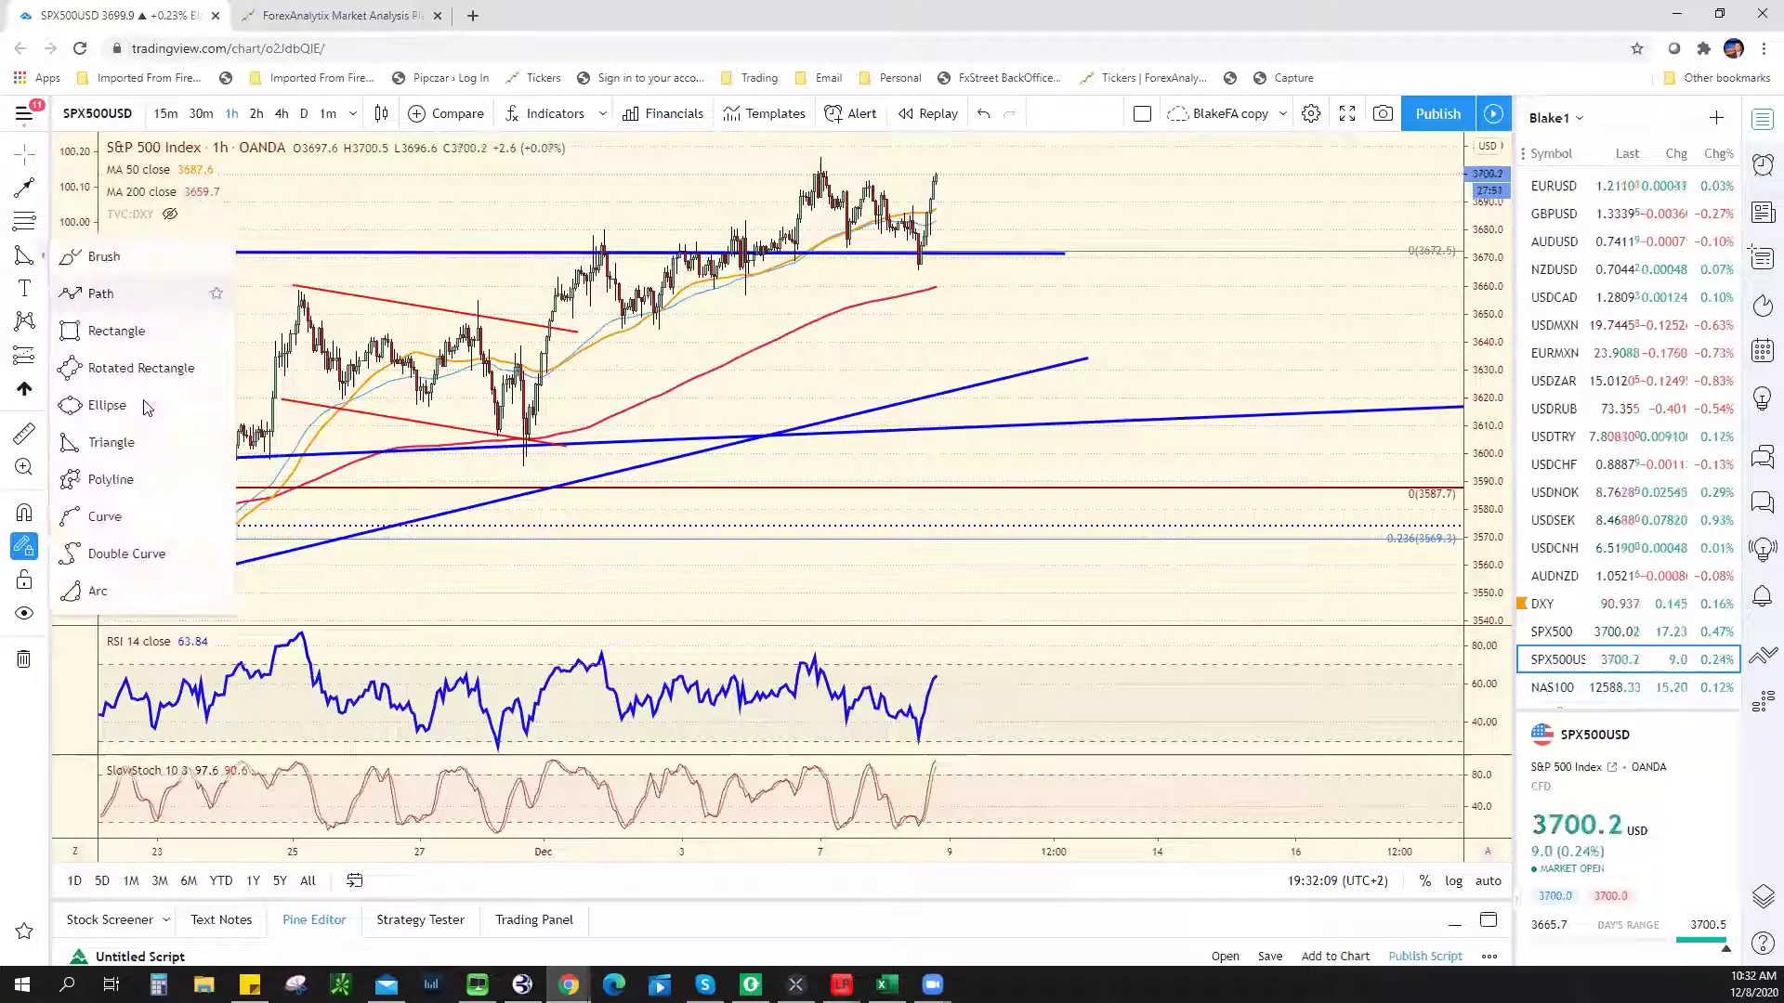
click(160, 329)
drag(811, 158, 1068, 261)
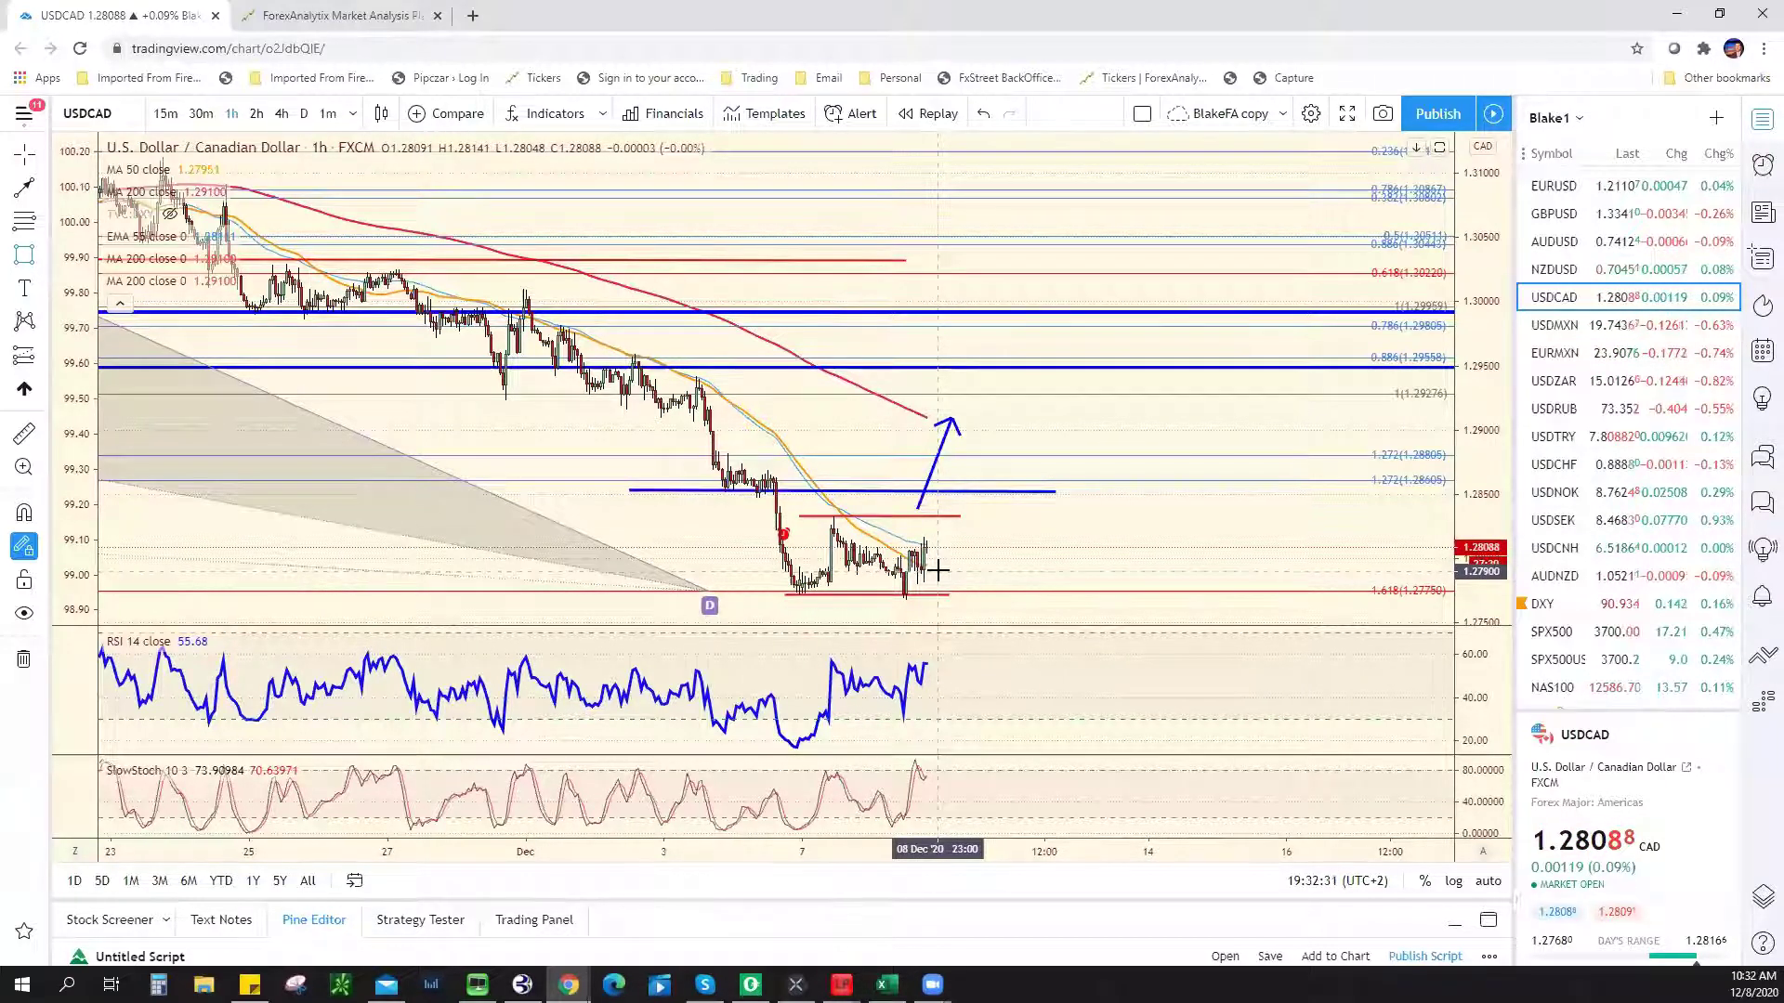
Select USDMXN in the watchlist to show its hourly harmonic-pattern chart.
click(1605, 332)
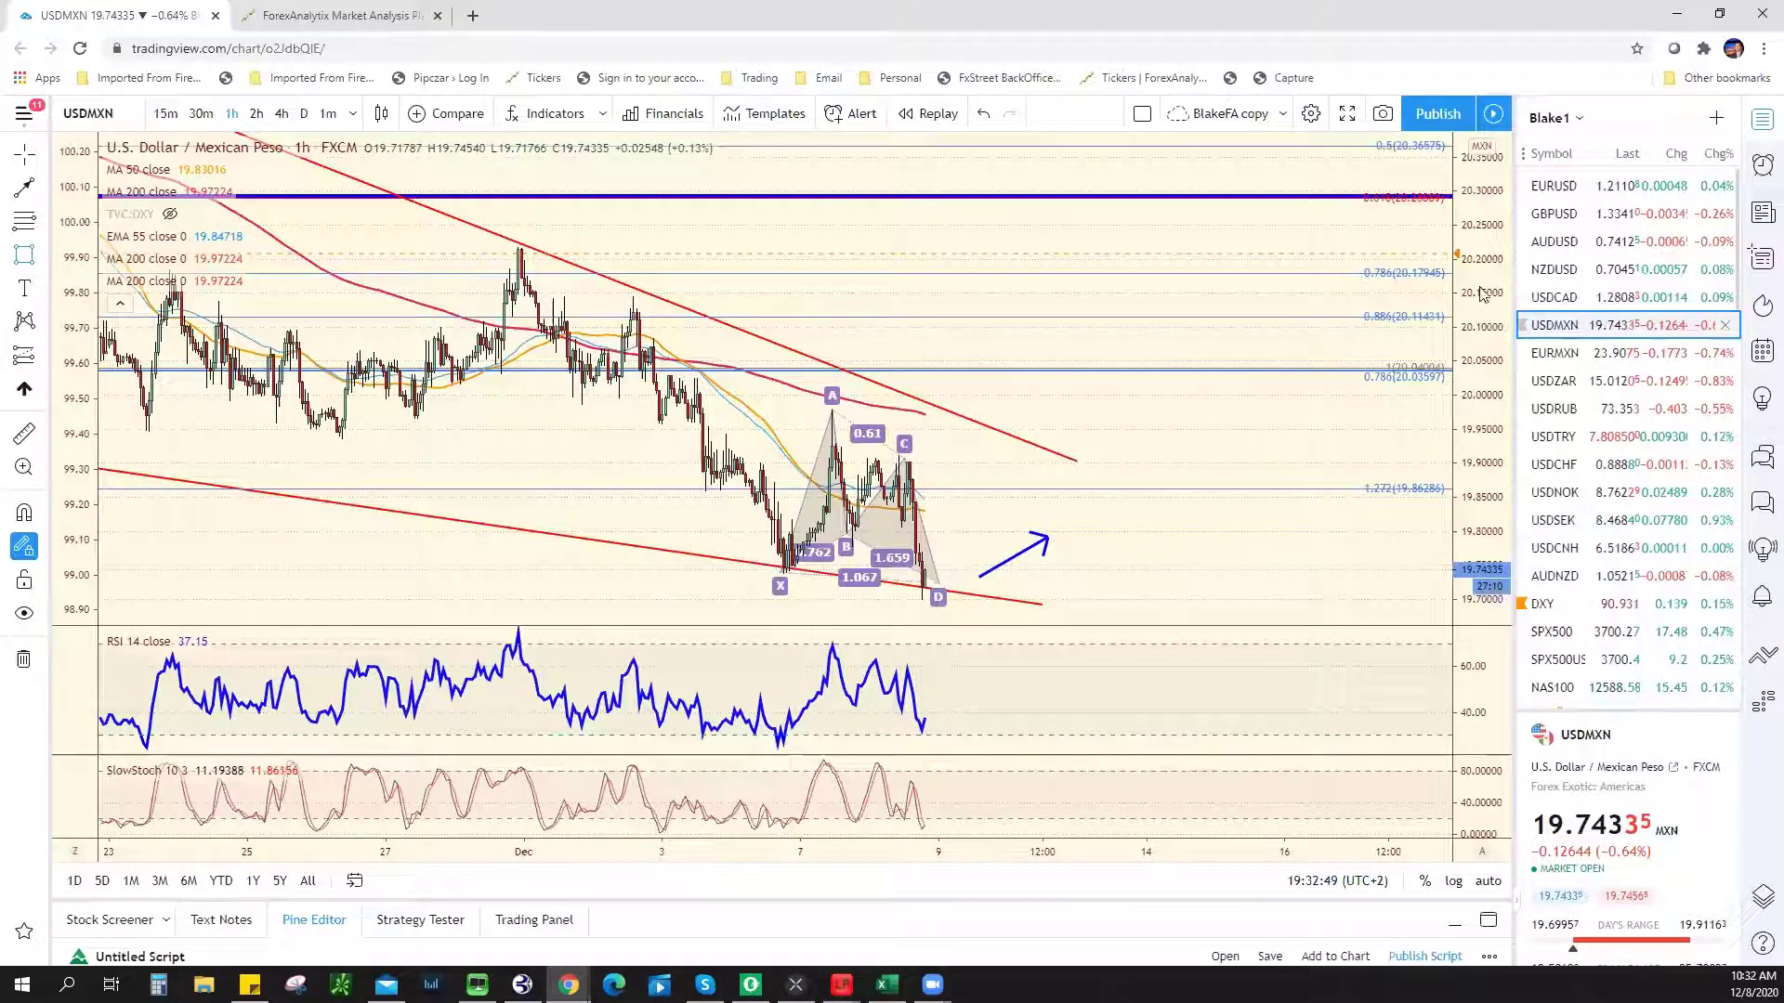
Zoom out over the wider USDMXN history and back in, then switch to AUDUSD.
scroll(1274, 526, down, 4)
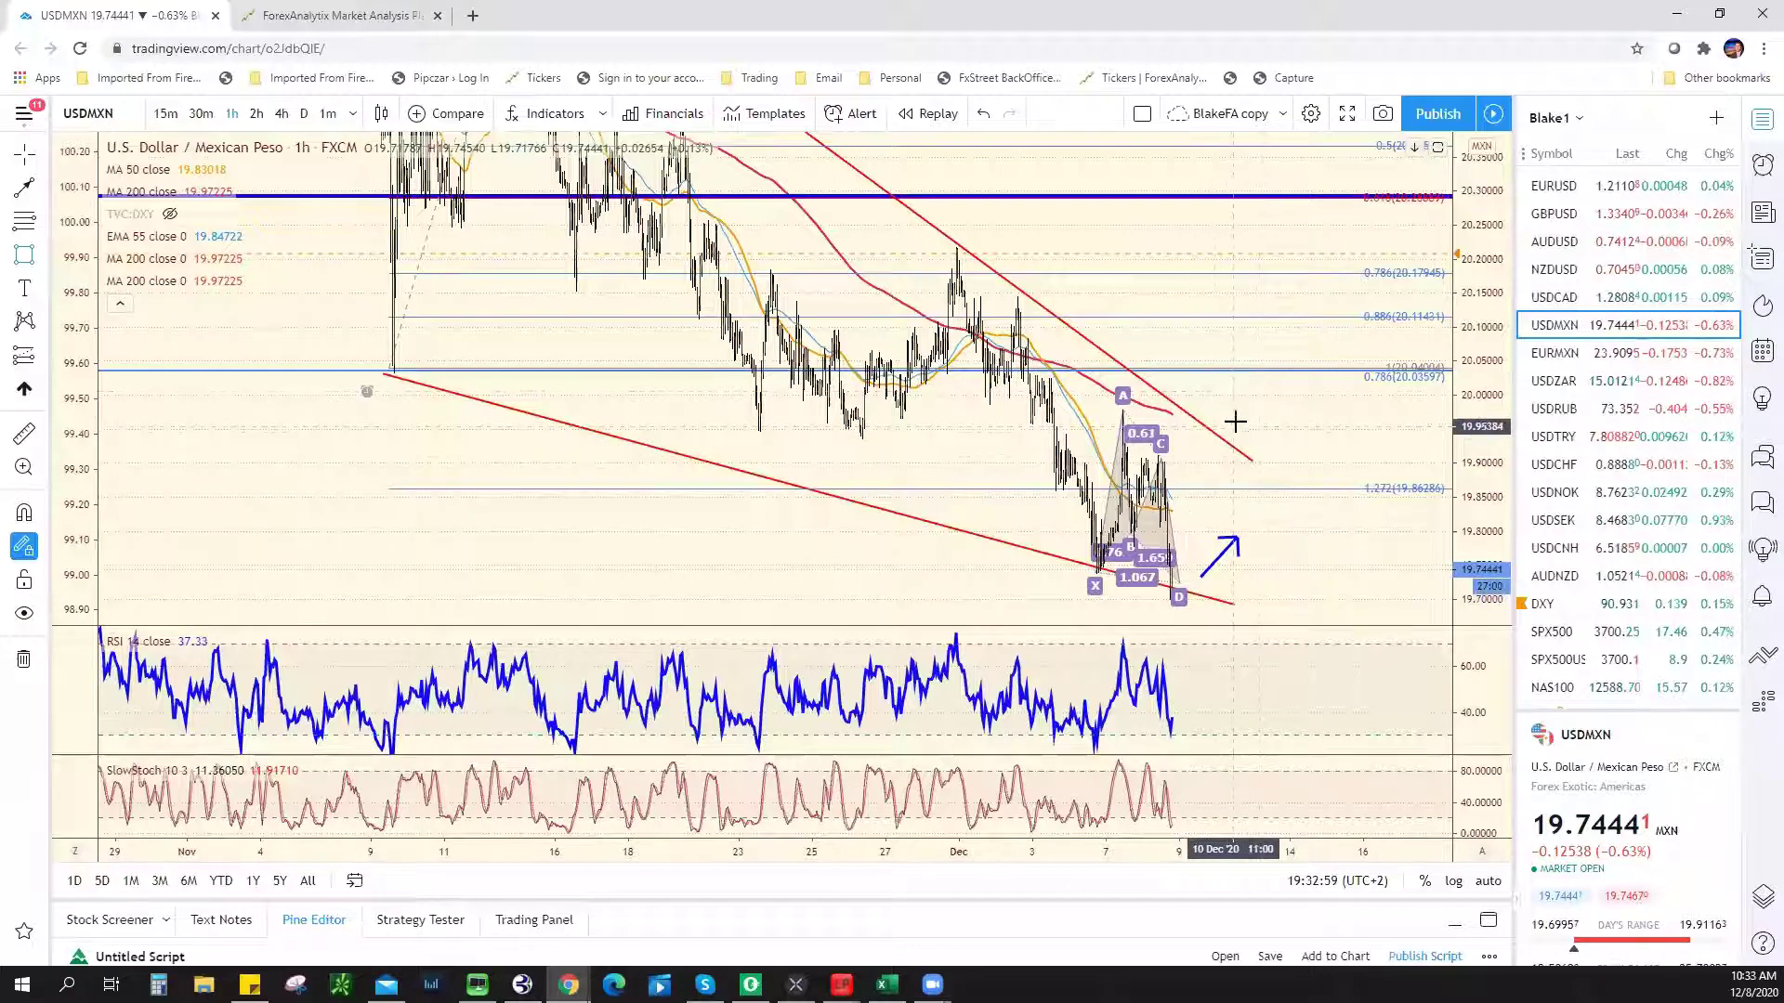
scroll(1266, 683, up, 3)
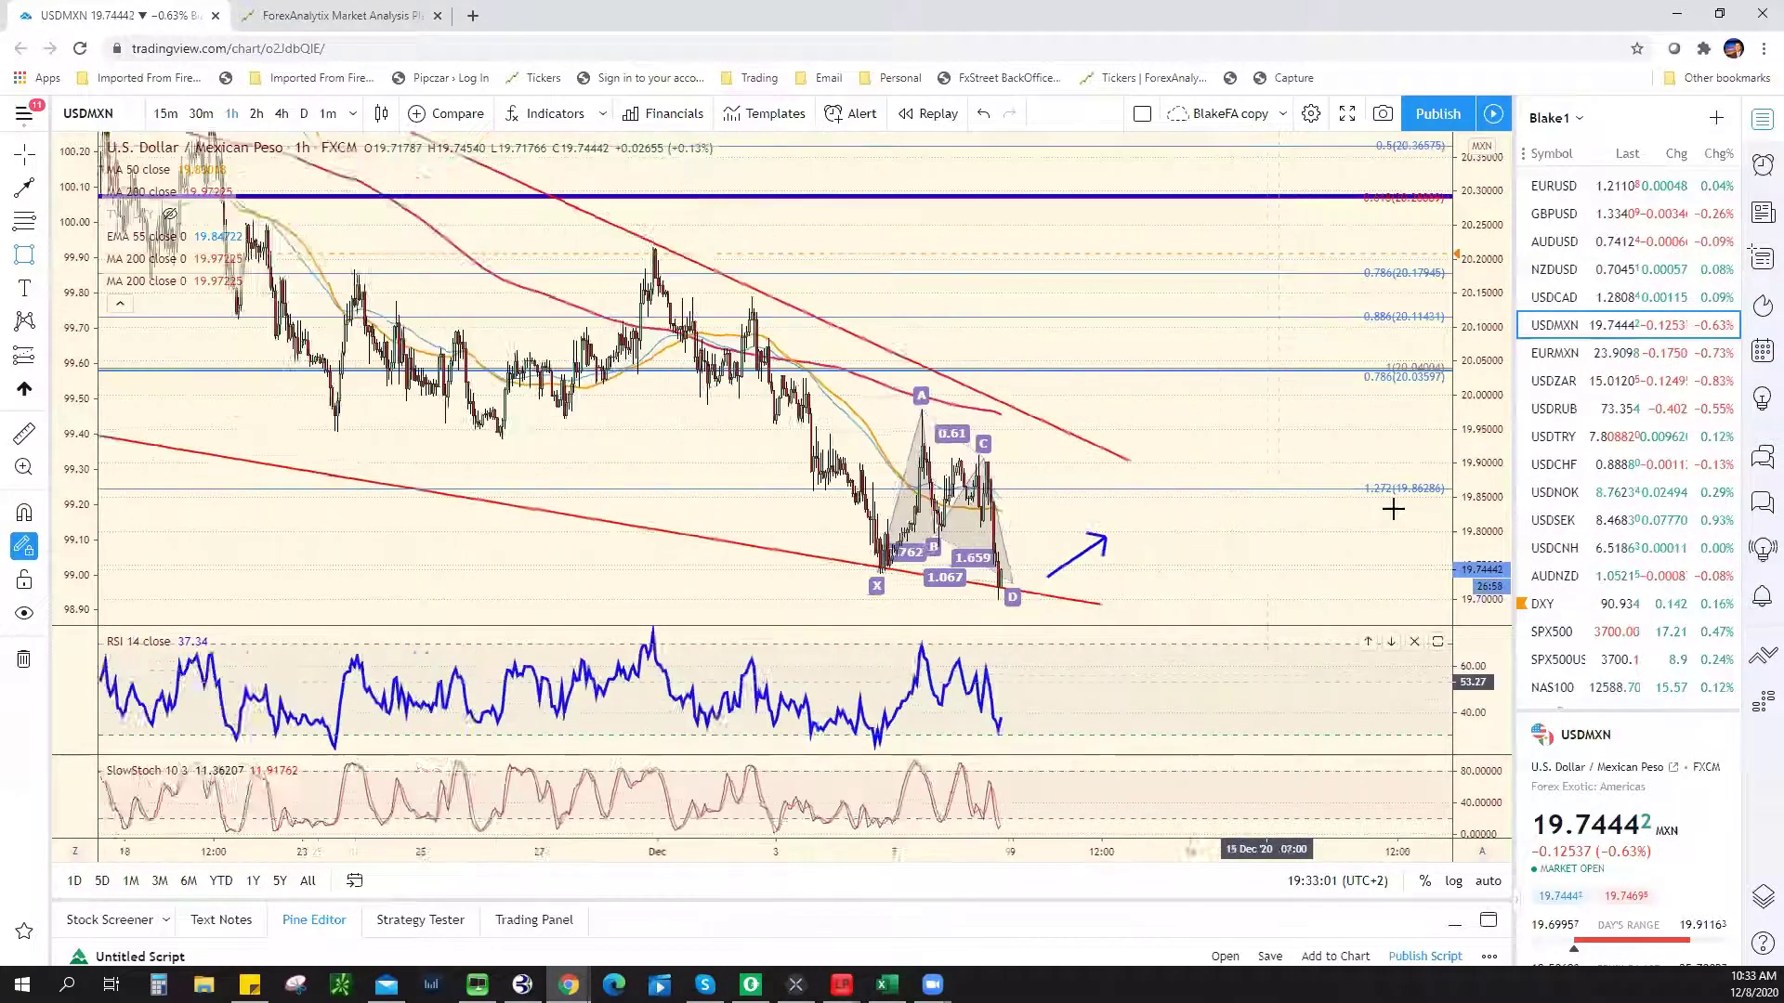
click(1593, 243)
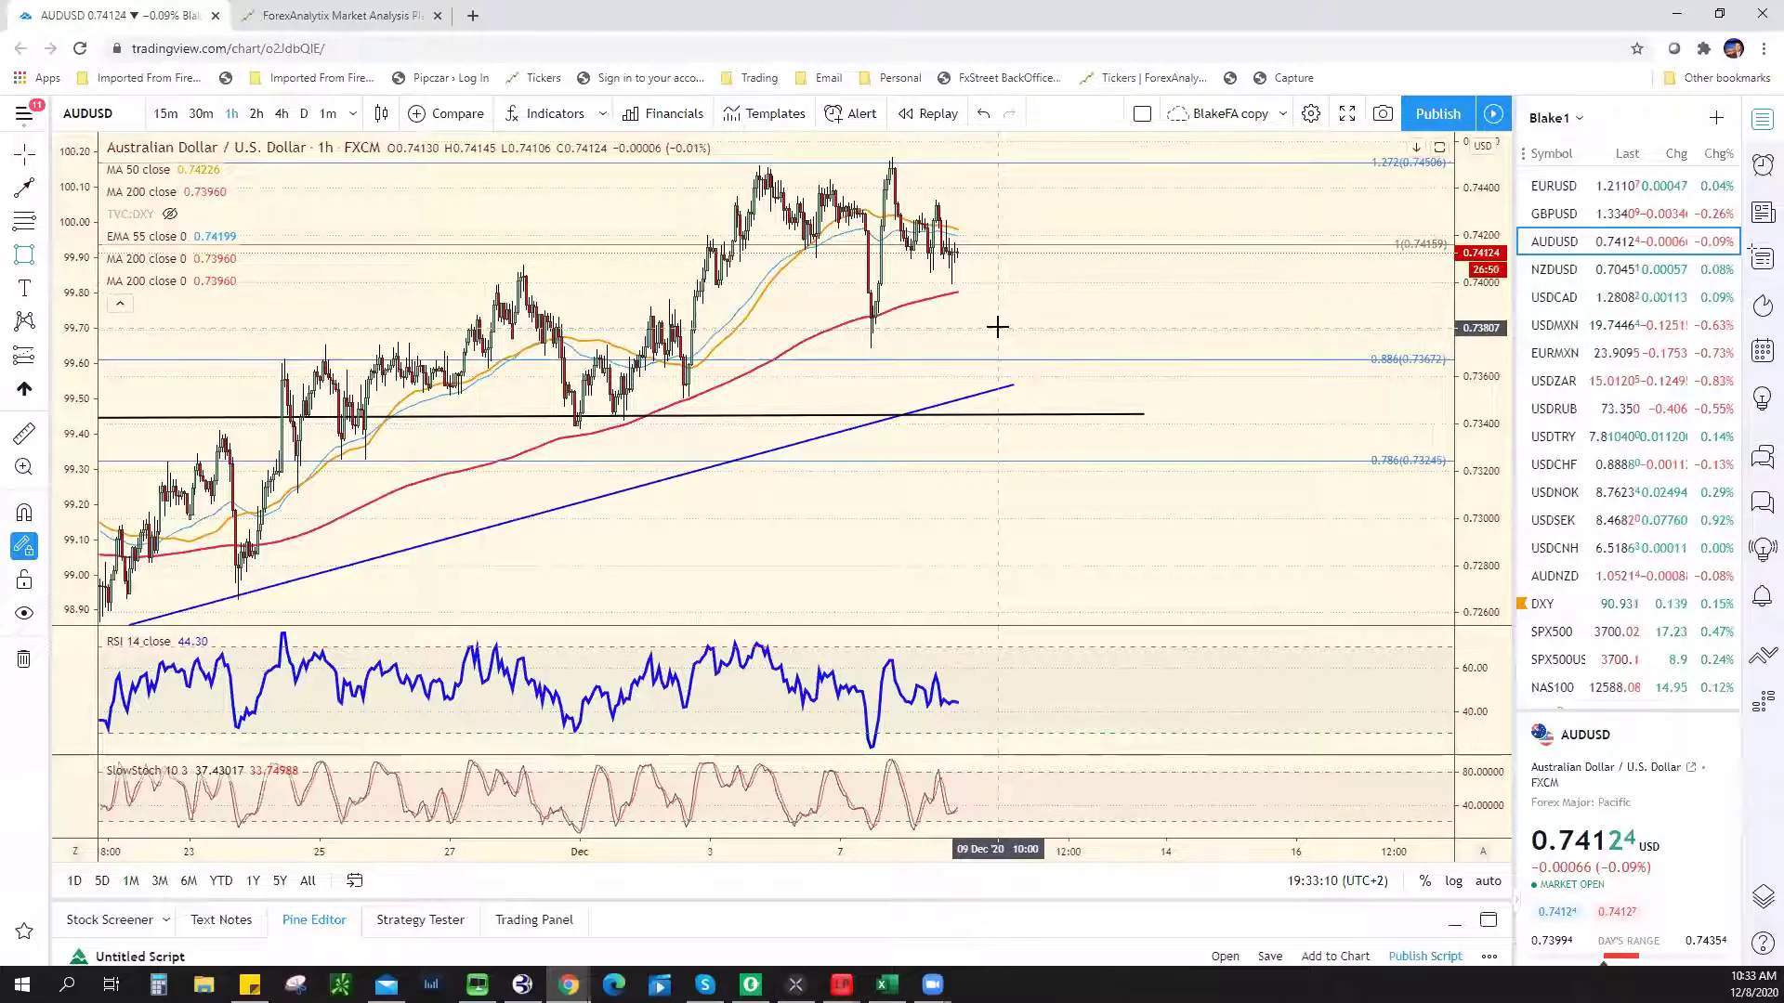
Move through the watchlist to the NZDUSD chart, briefly revisiting AUDUSD.
key(Down)
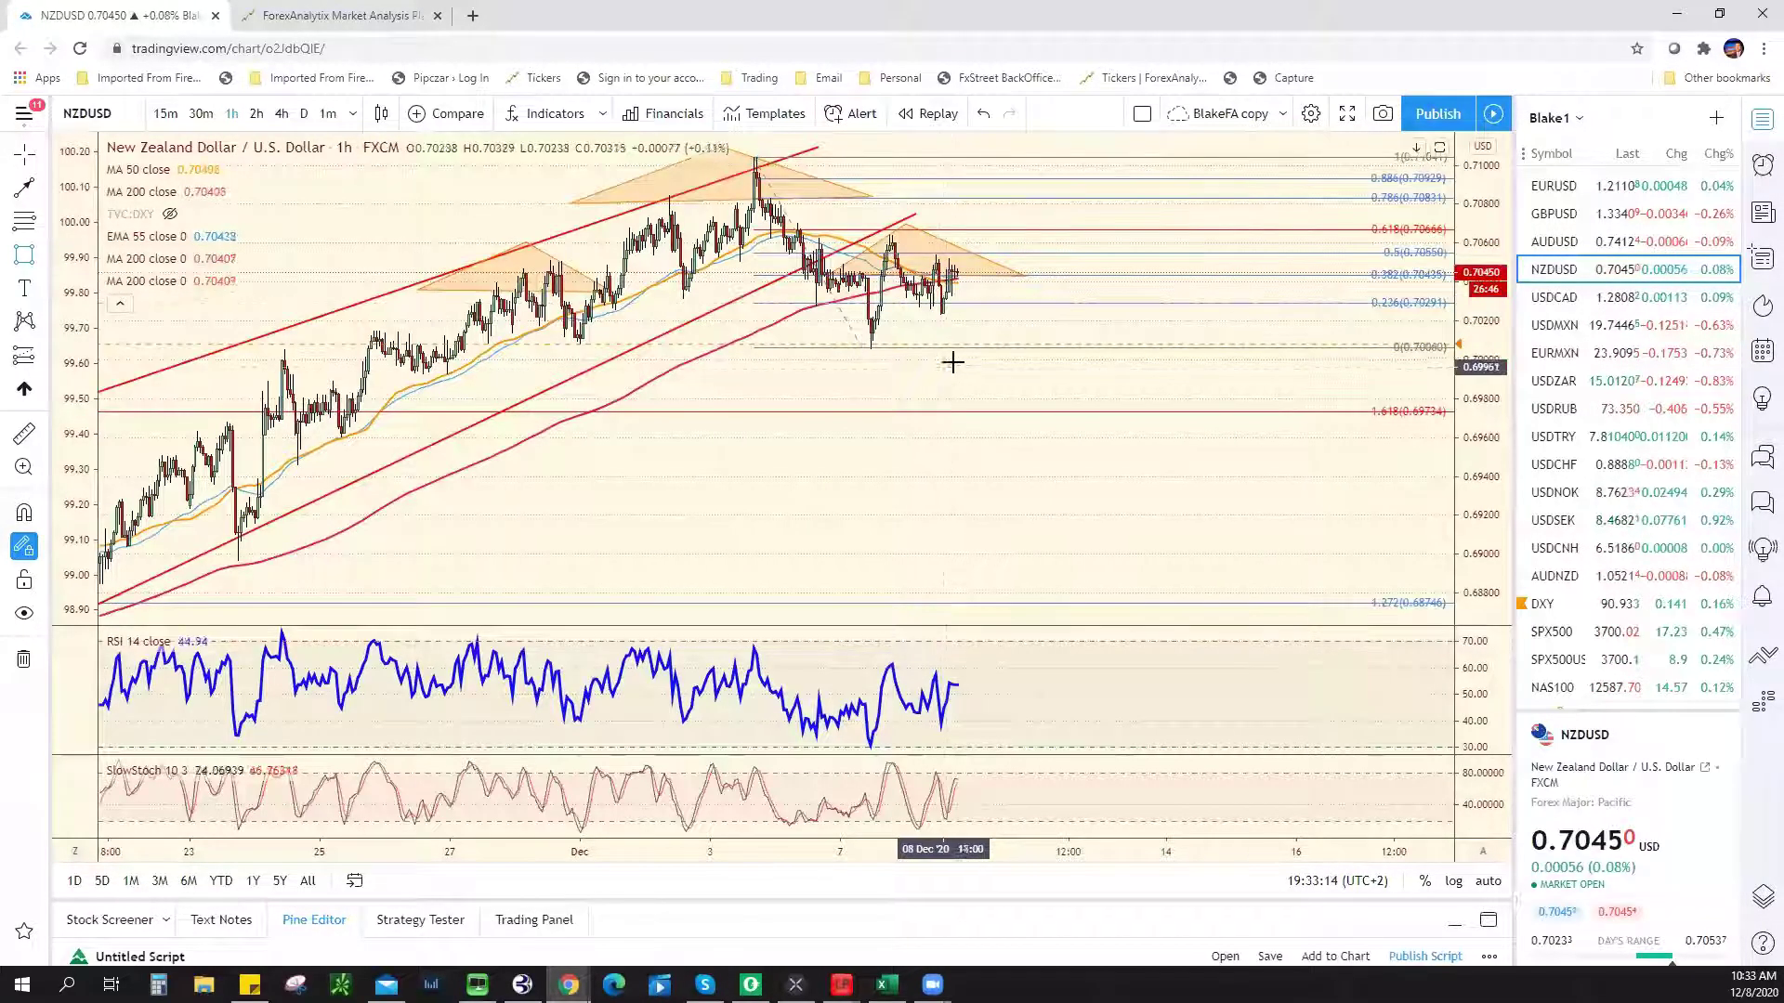
click(1663, 245)
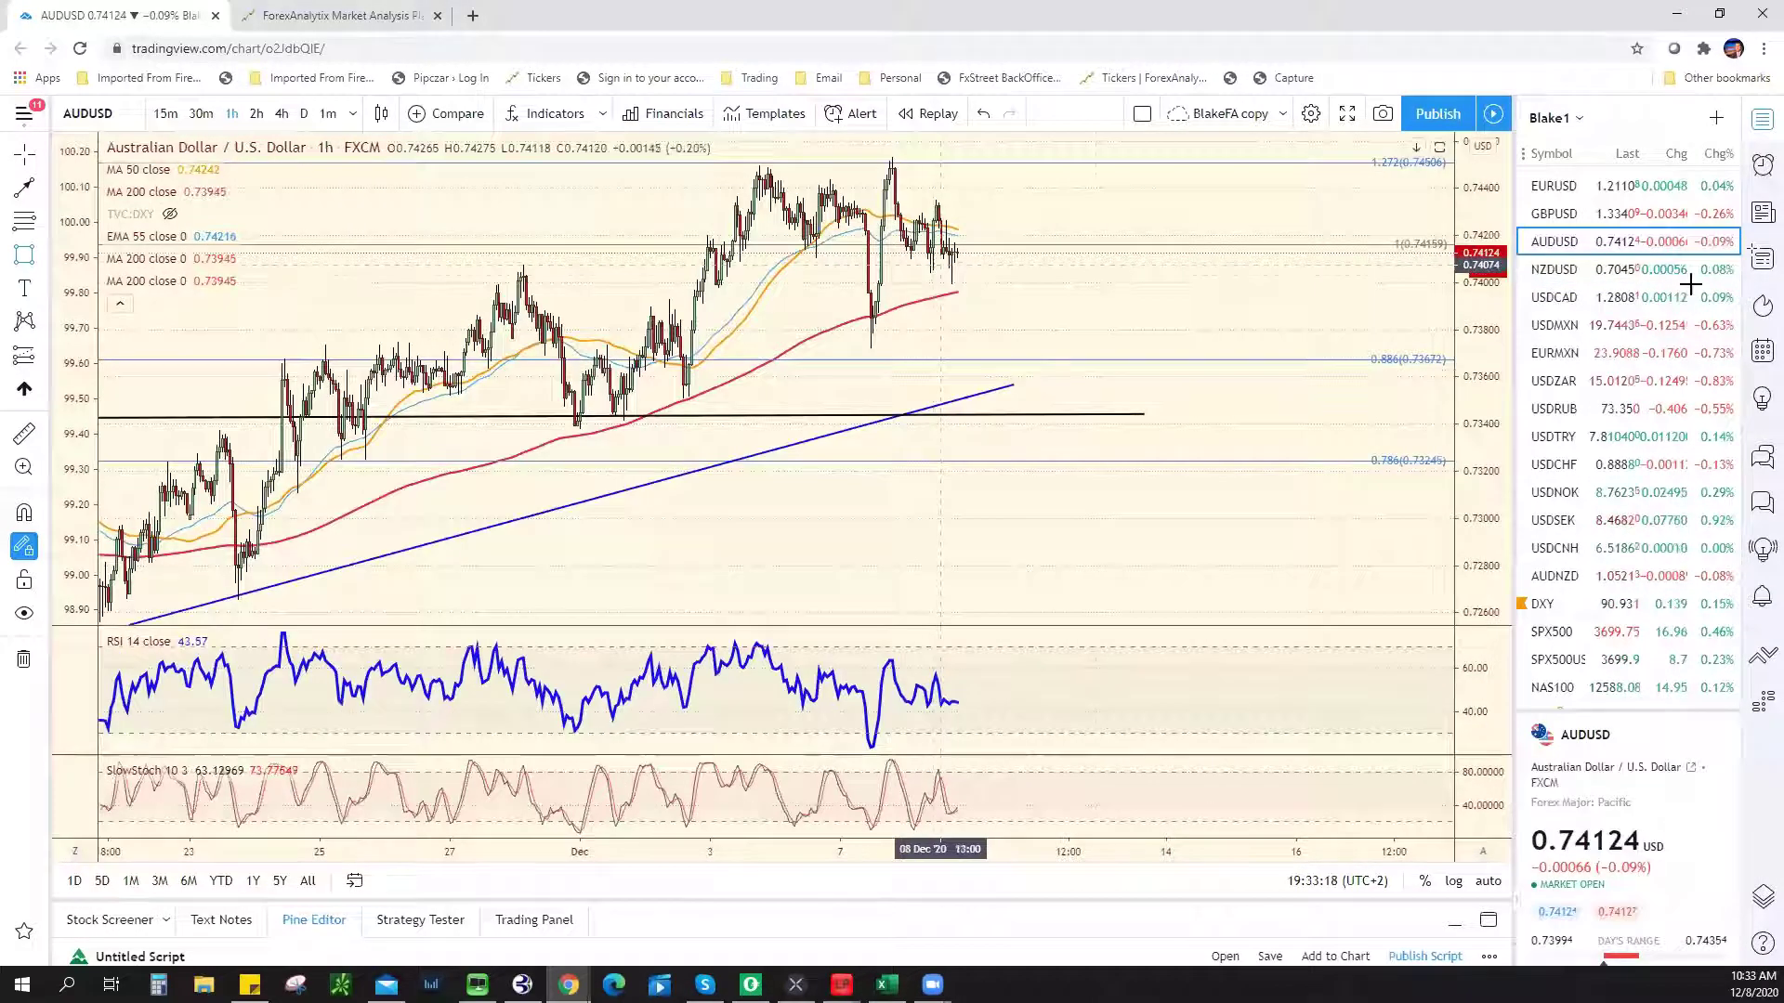
click(1598, 276)
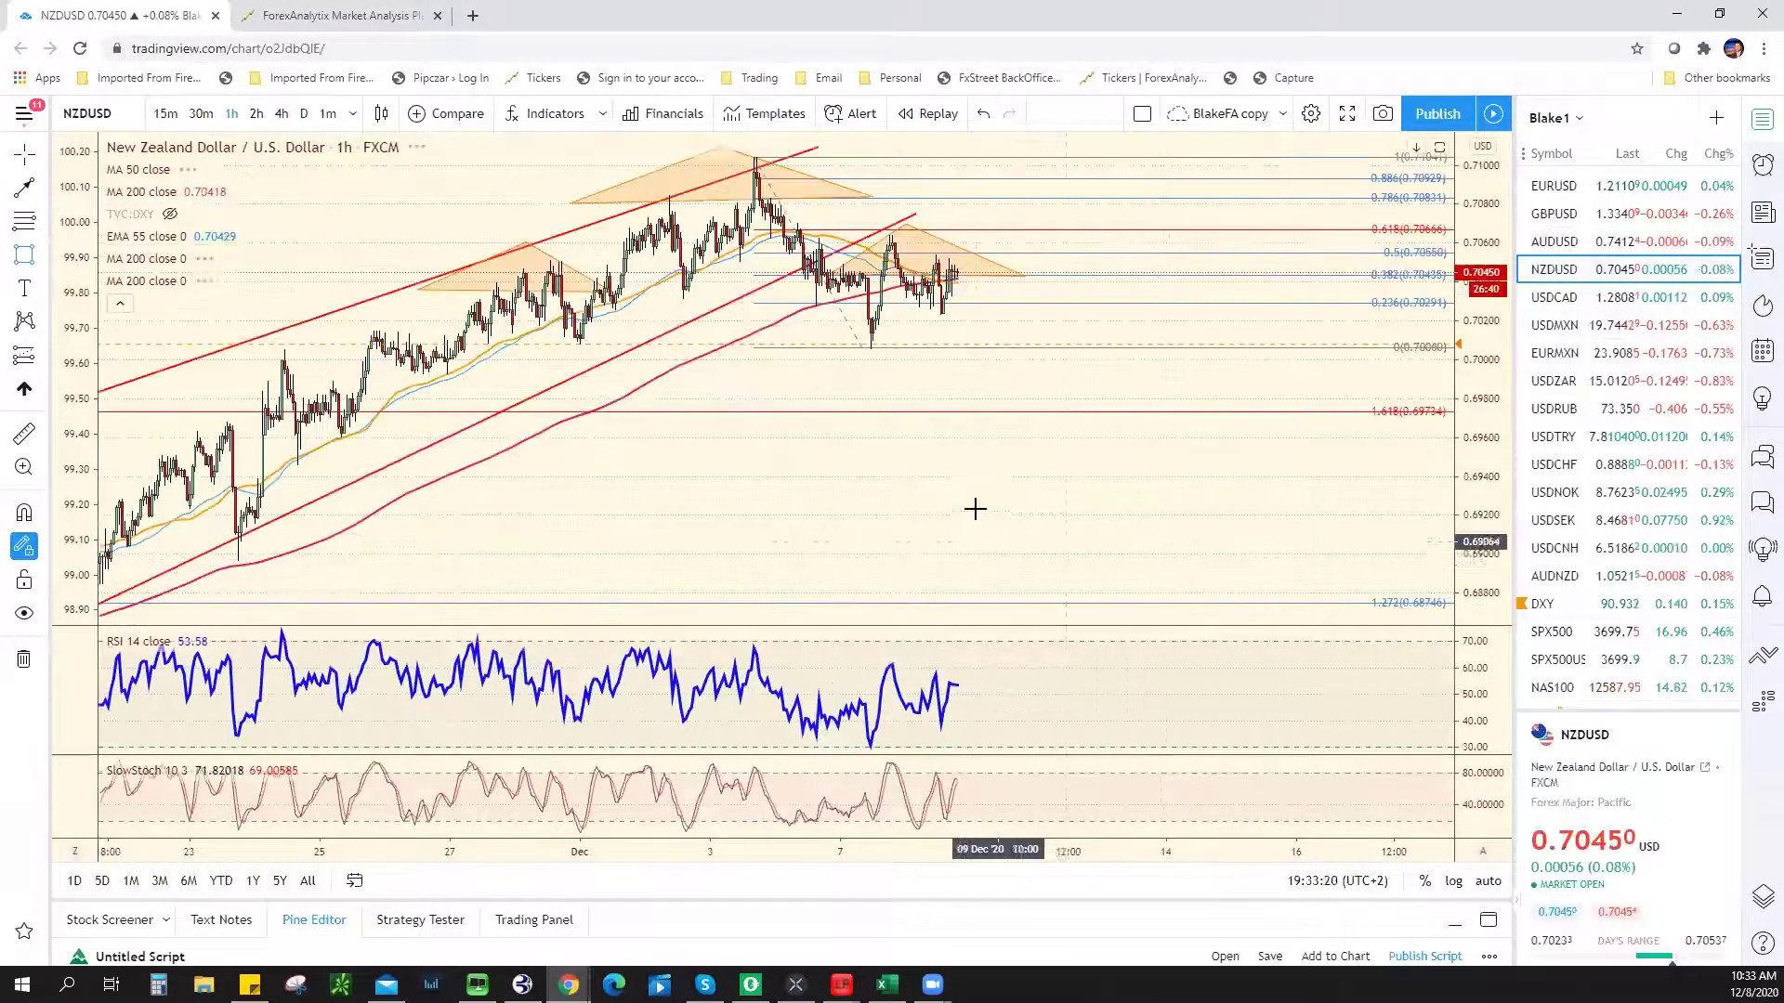
scroll(1146, 493, down, 4)
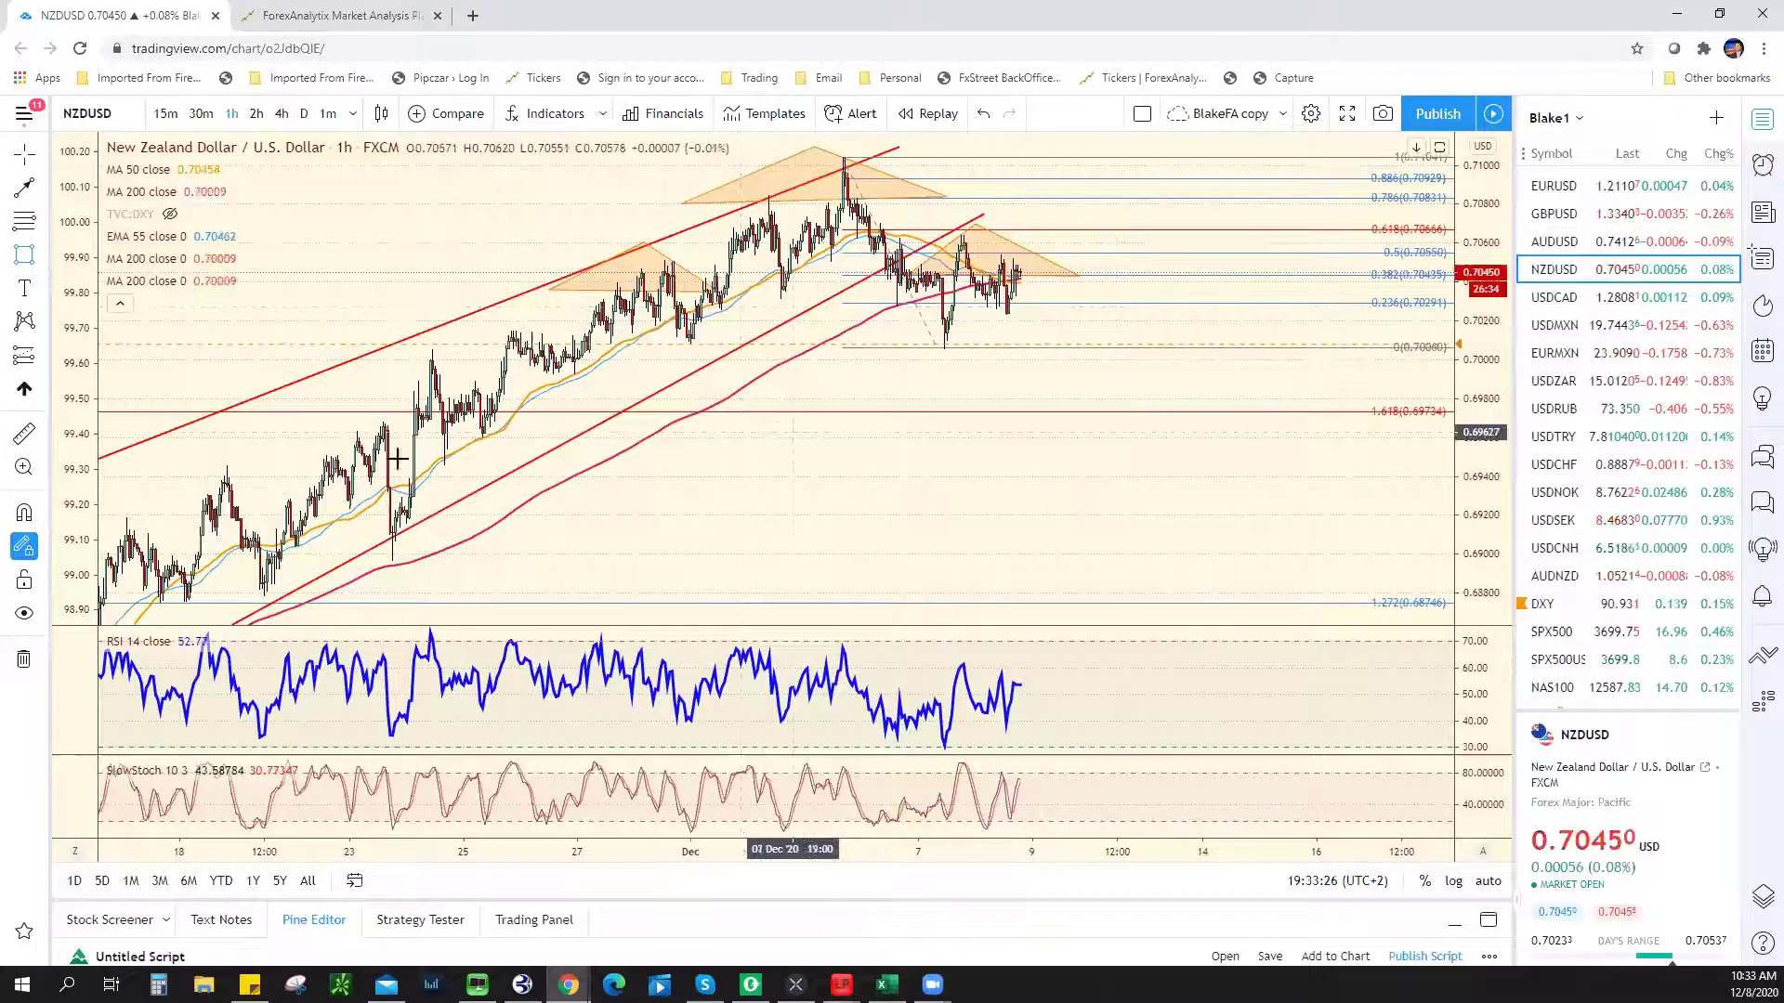
Draw a rectangle along the 0.7006 level on NZDUSD from 24 Nov to past 11 Dec.
click(42, 254)
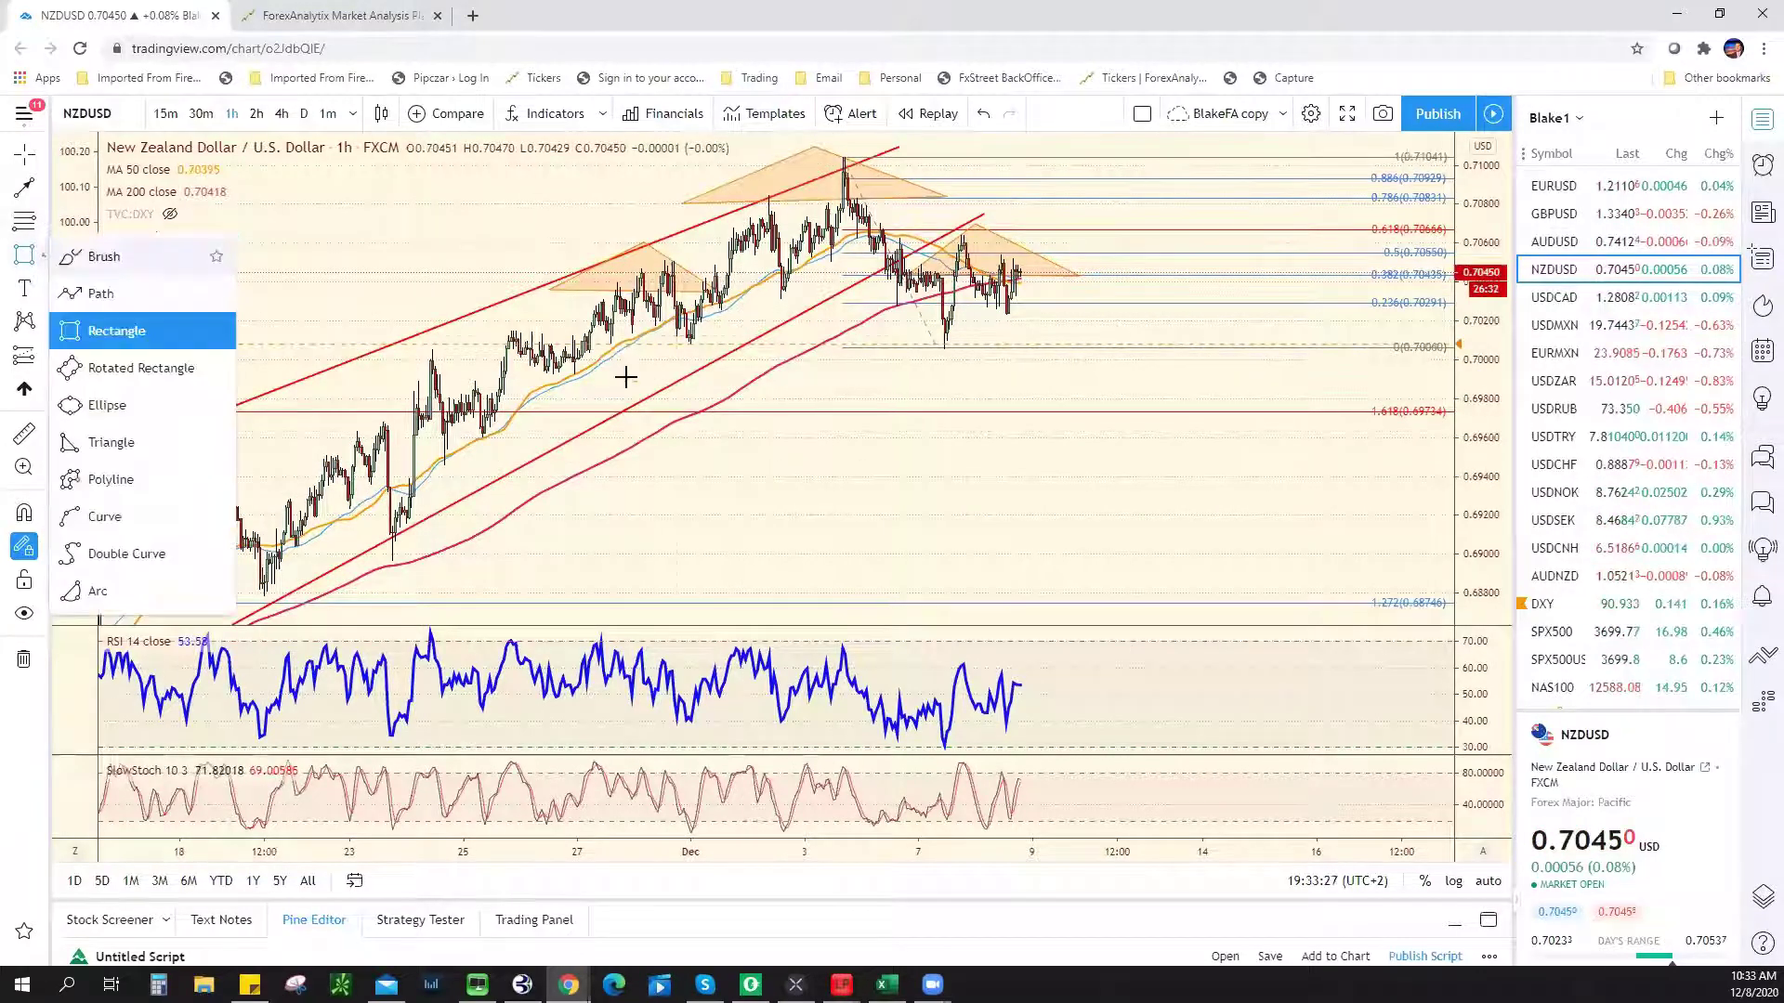
scroll(1199, 453, down, 2)
scroll(1198, 454, down, 2)
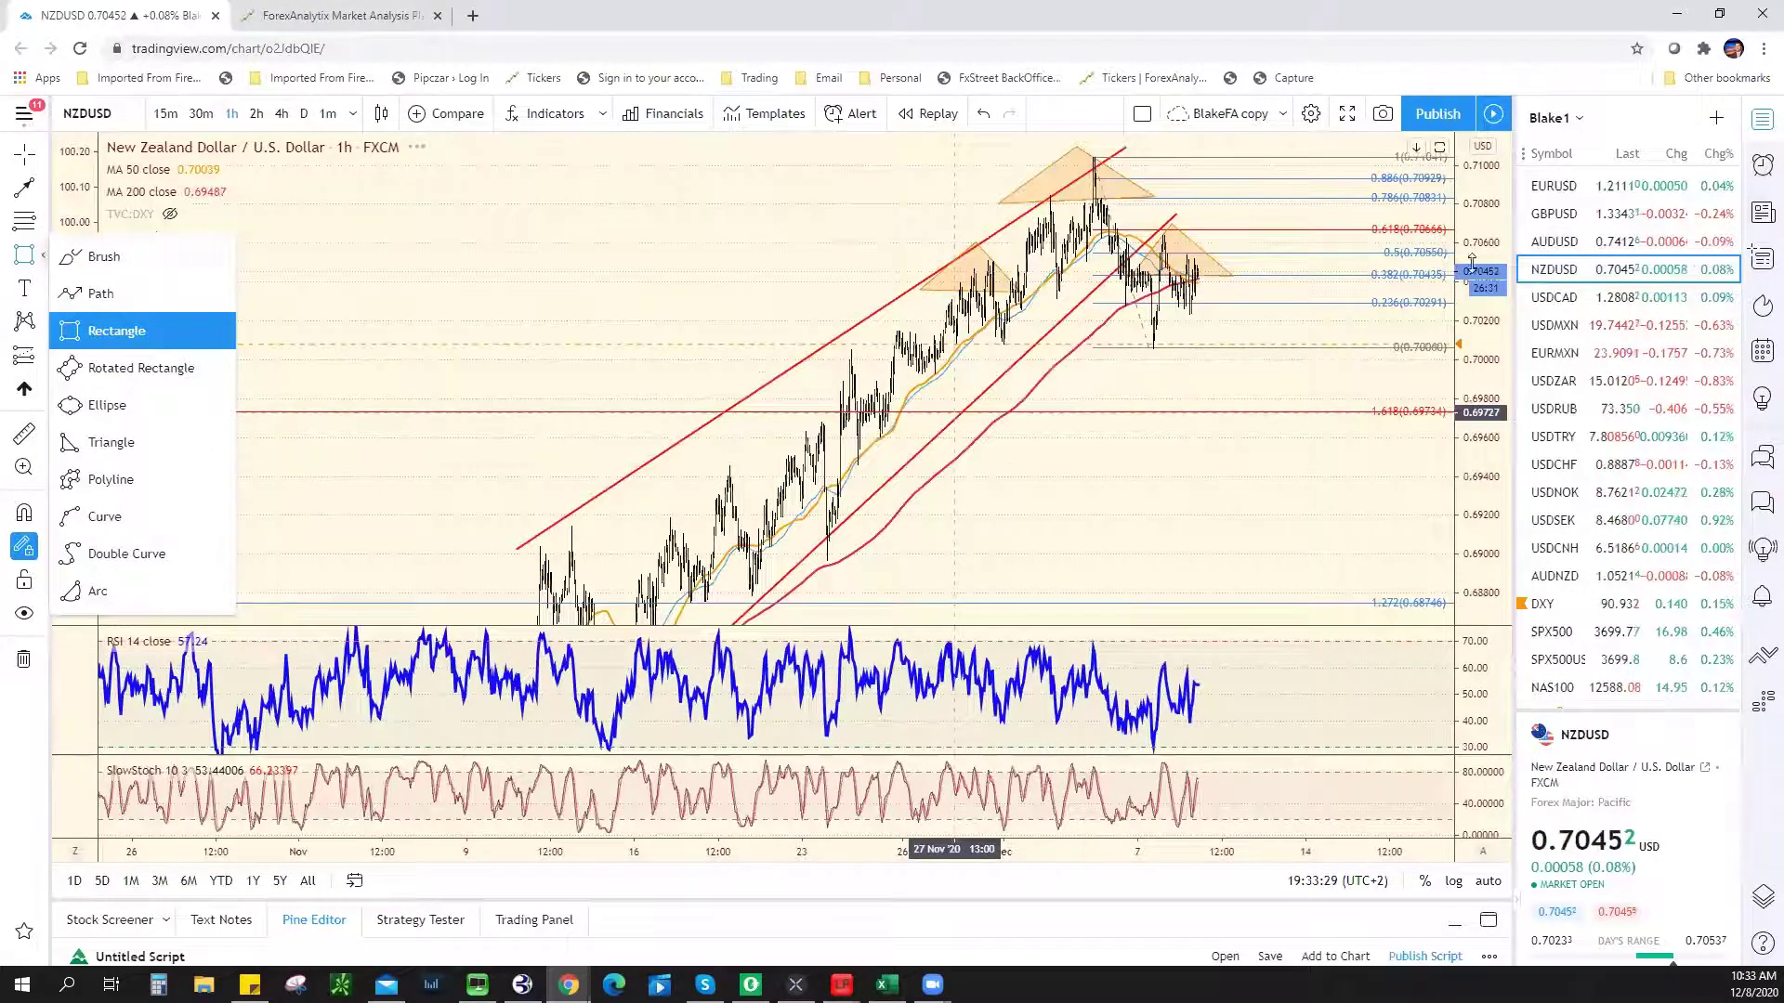
drag(1491, 410, 926, 430)
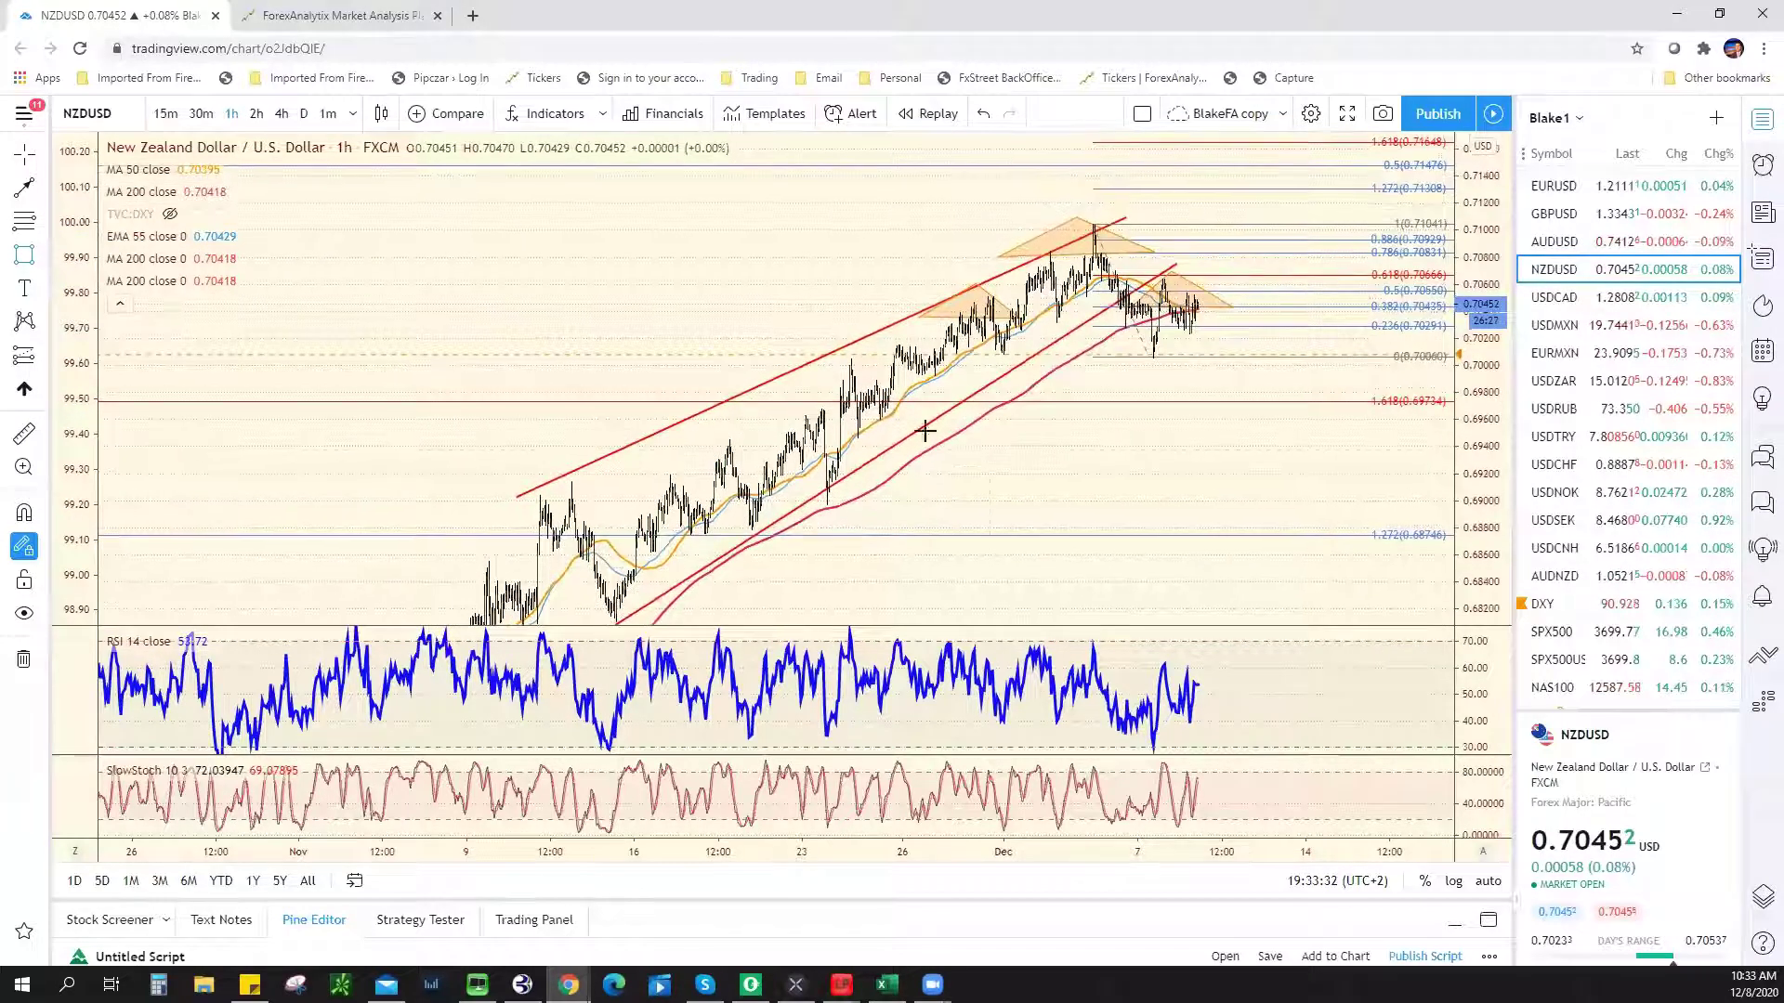
click(851, 362)
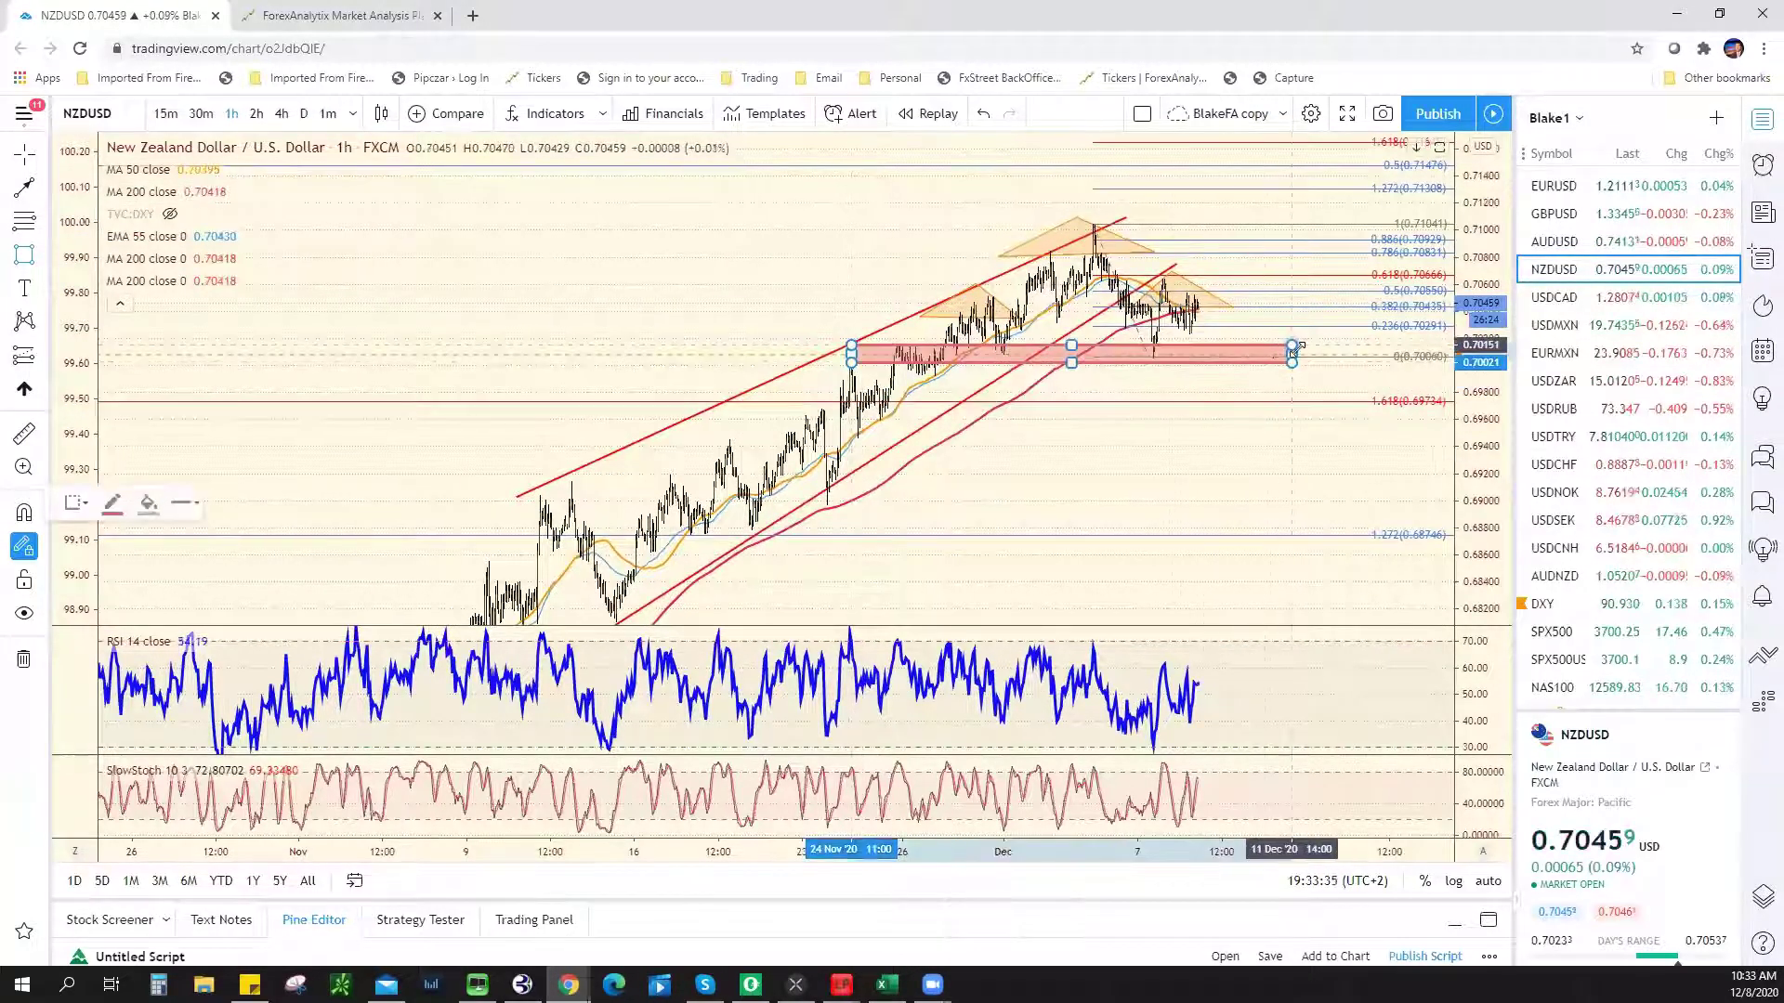
click(1296, 350)
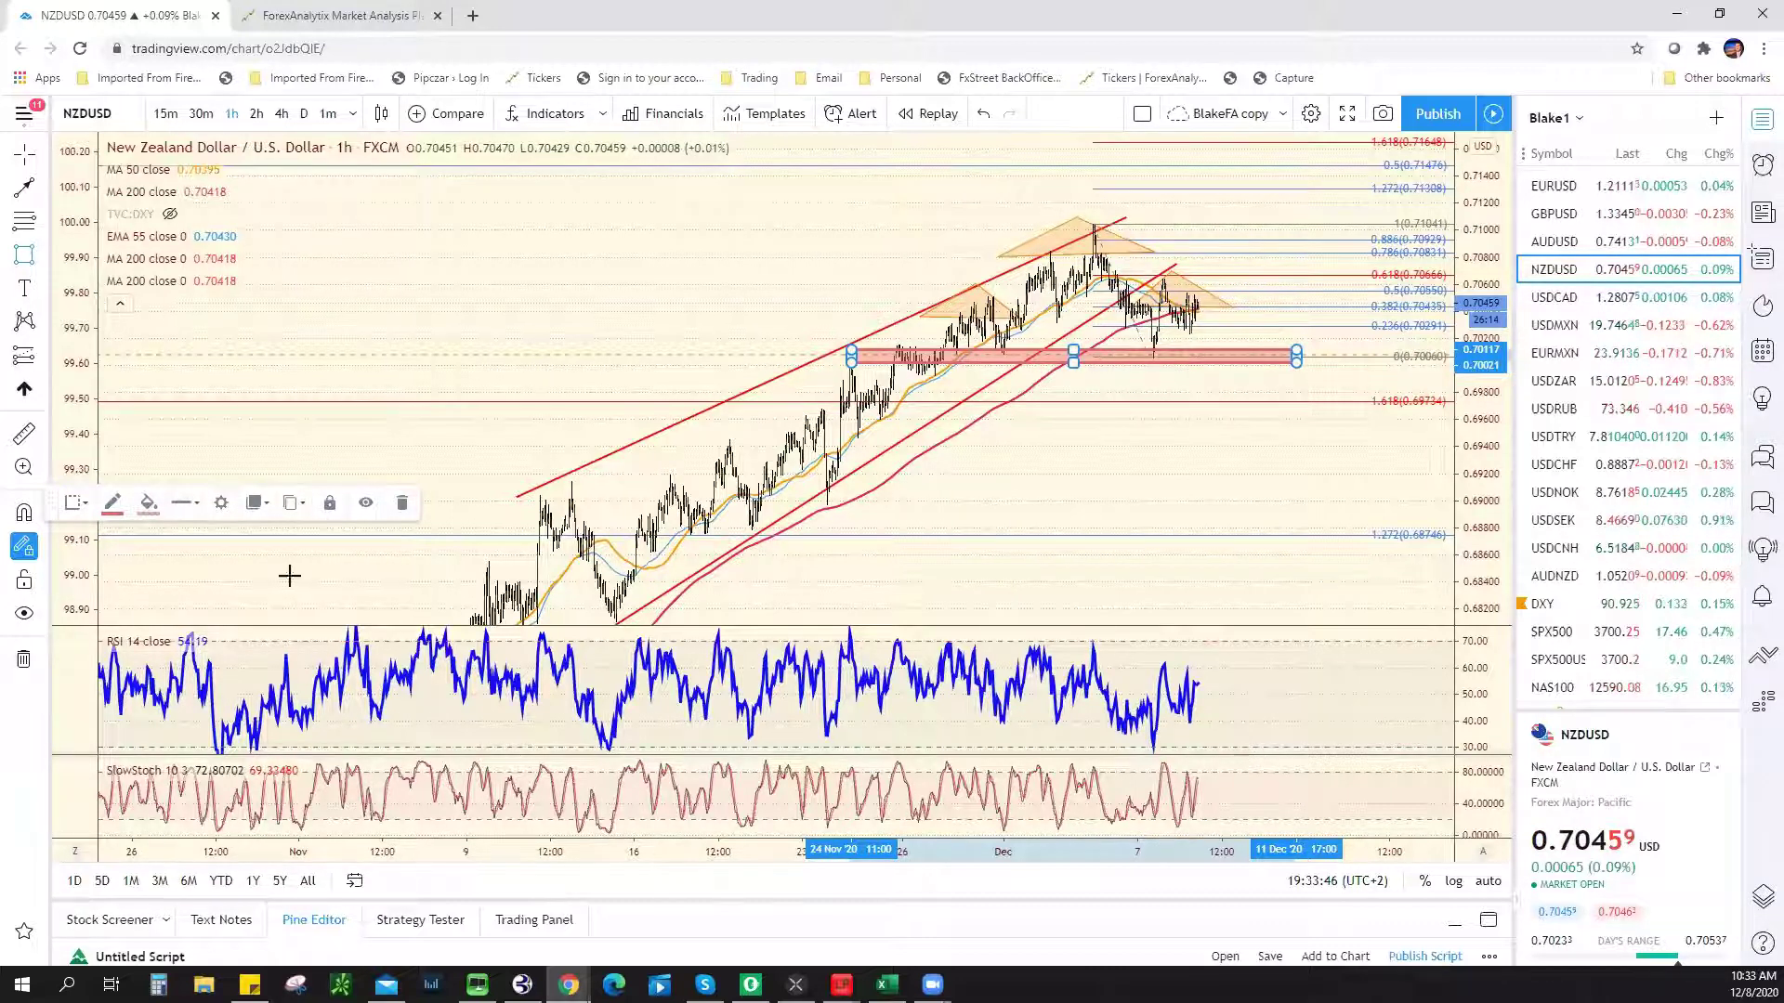
Draw a trial trend line from the recent peak to the red zone, shift it, then delete it.
click(41, 190)
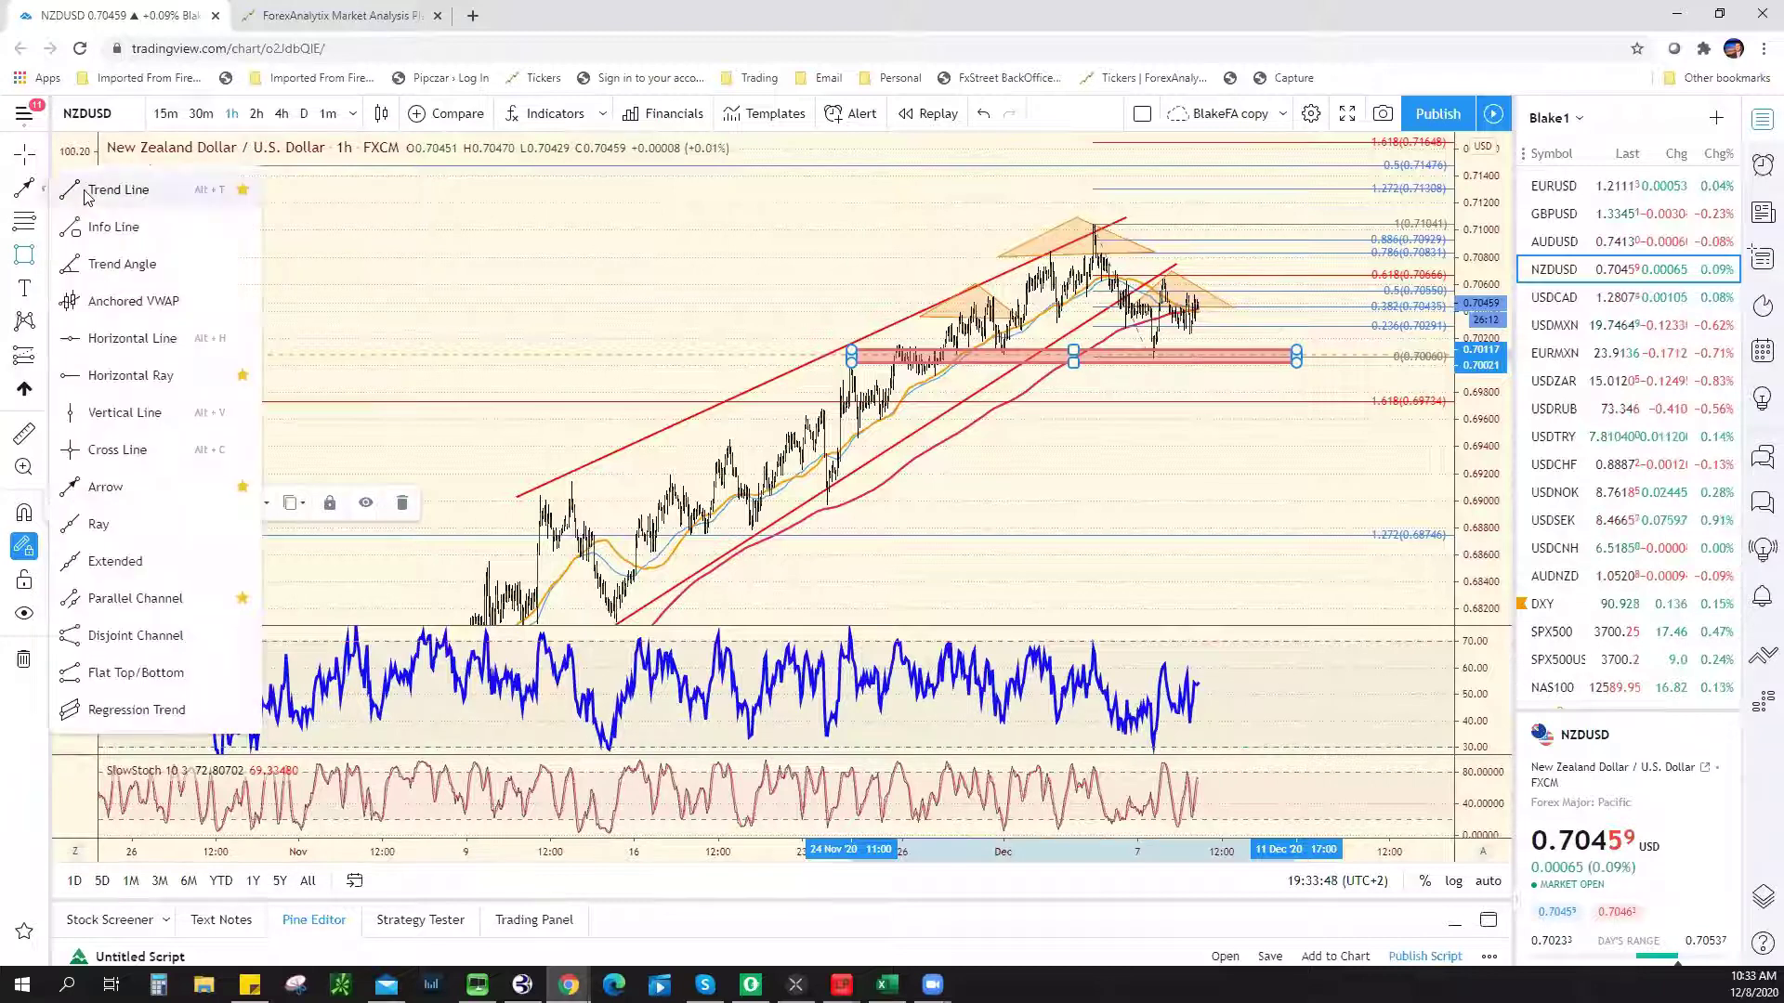
click(120, 189)
click(1097, 227)
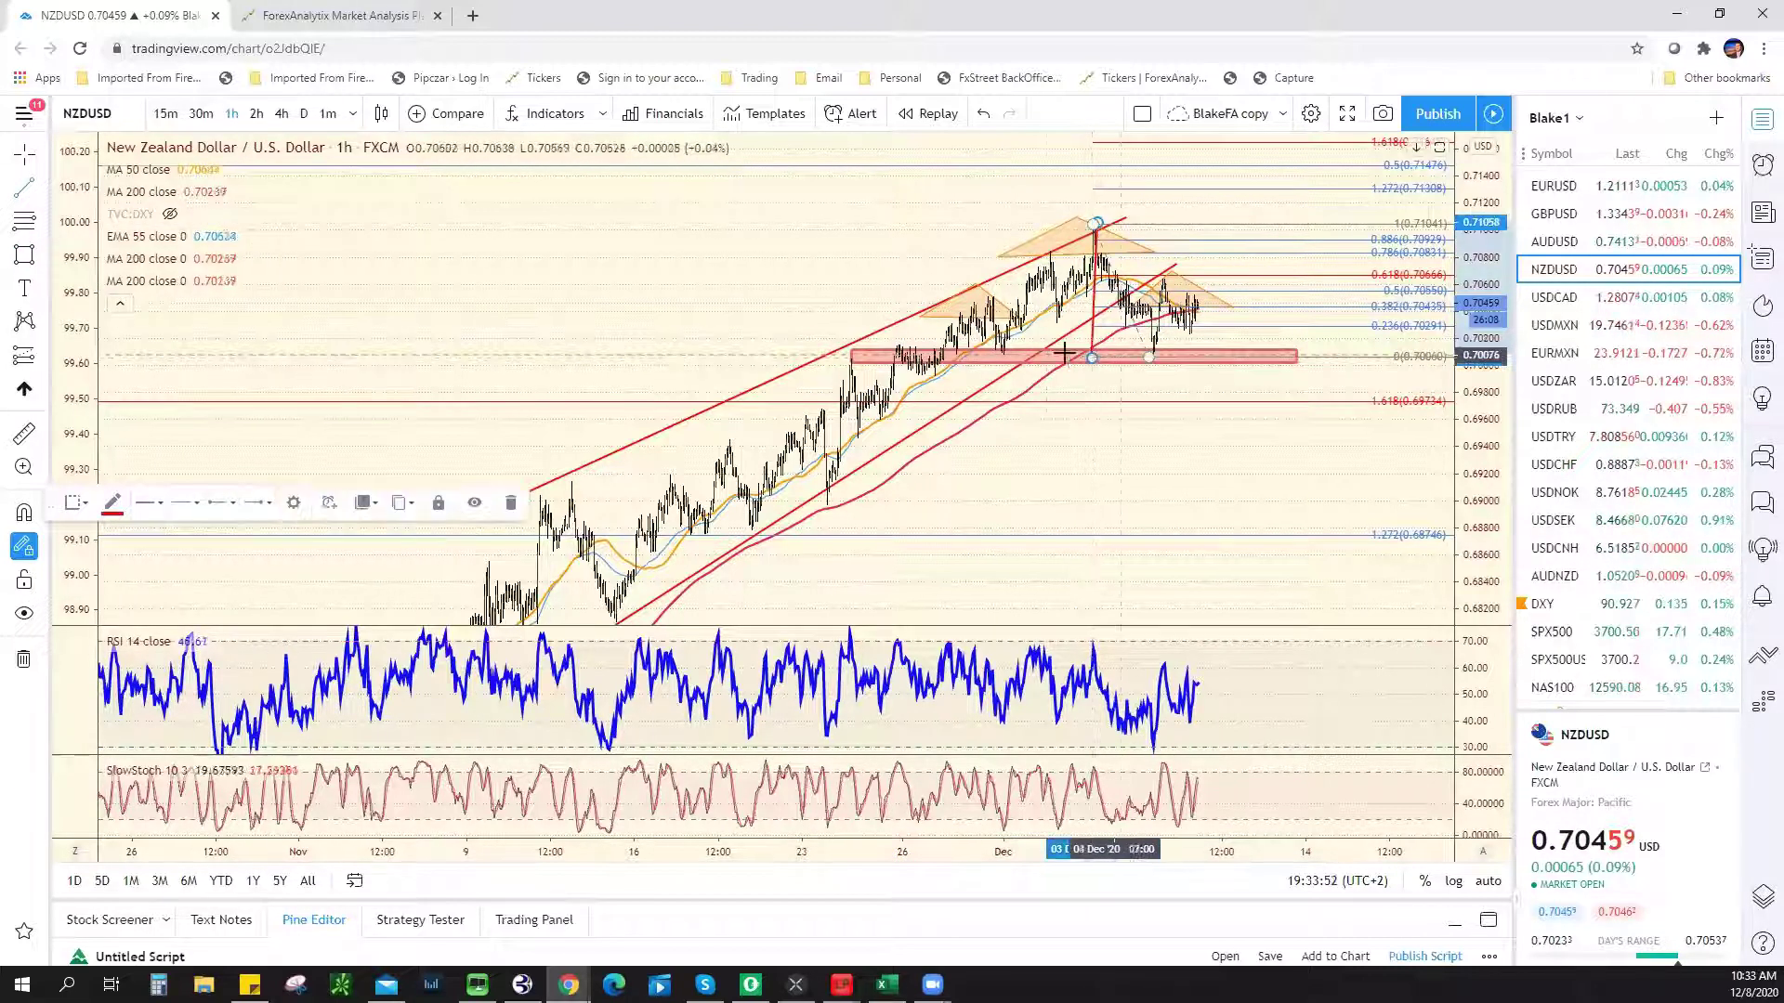
click(1092, 358)
drag(1096, 307, 1171, 448)
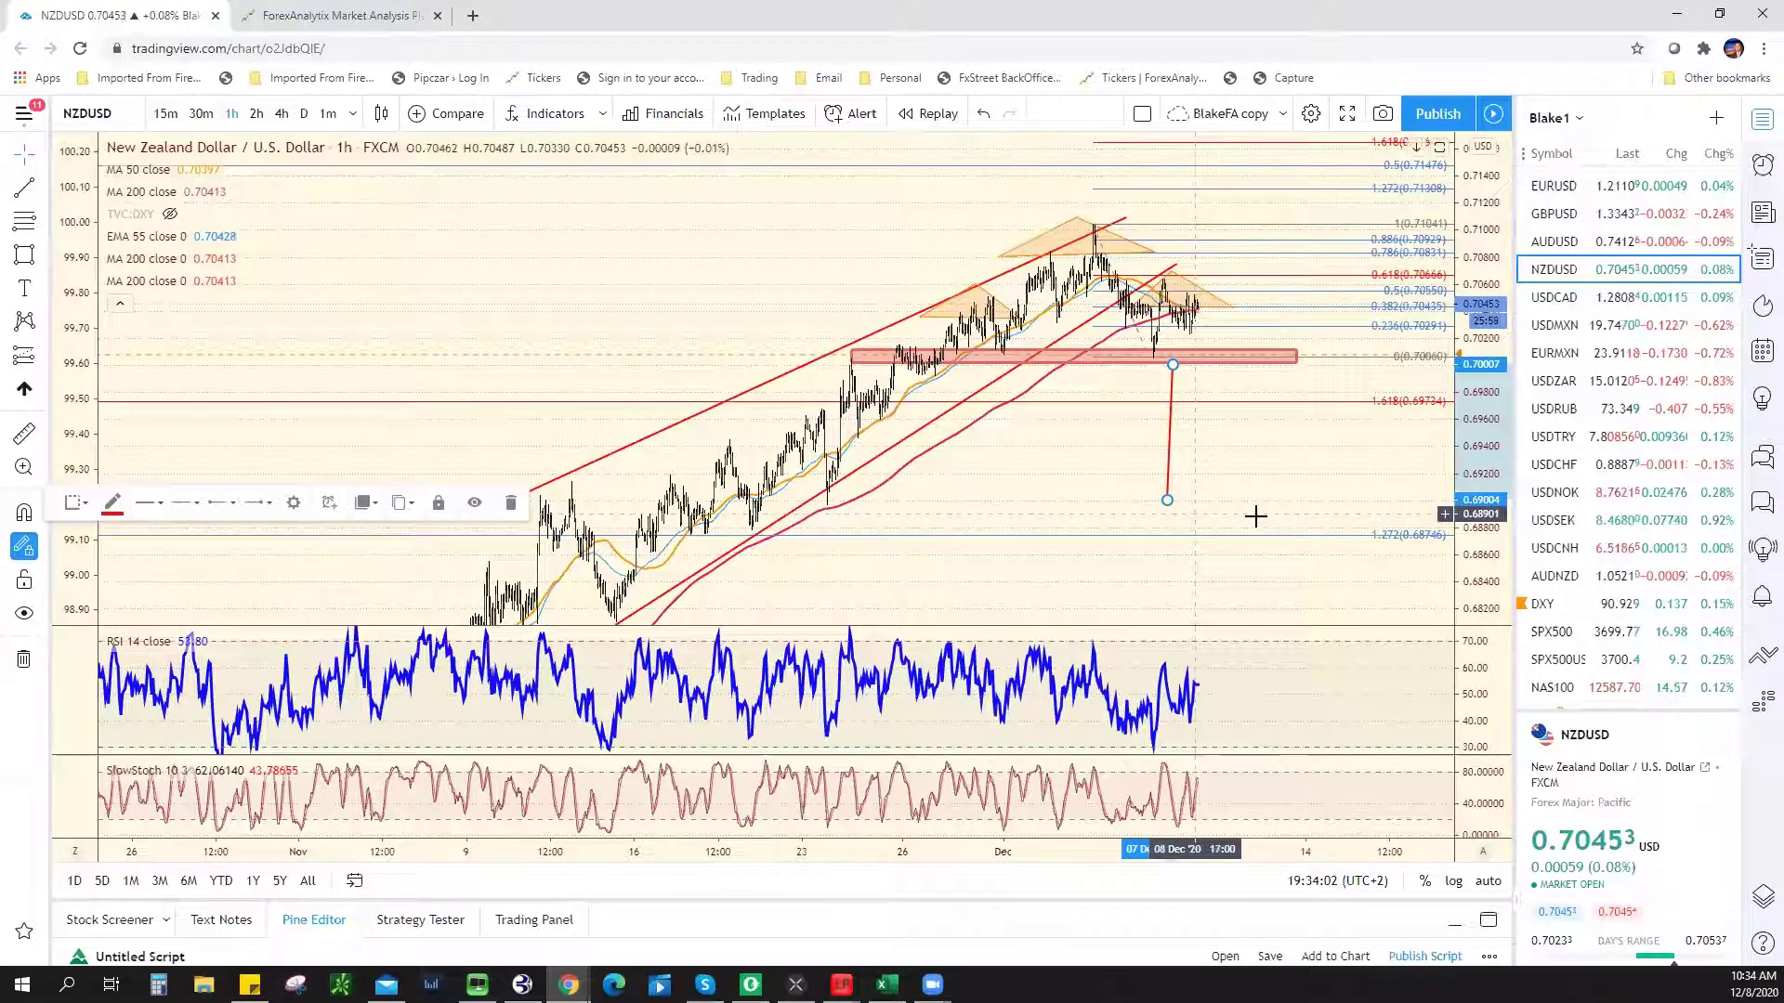
key(Delete)
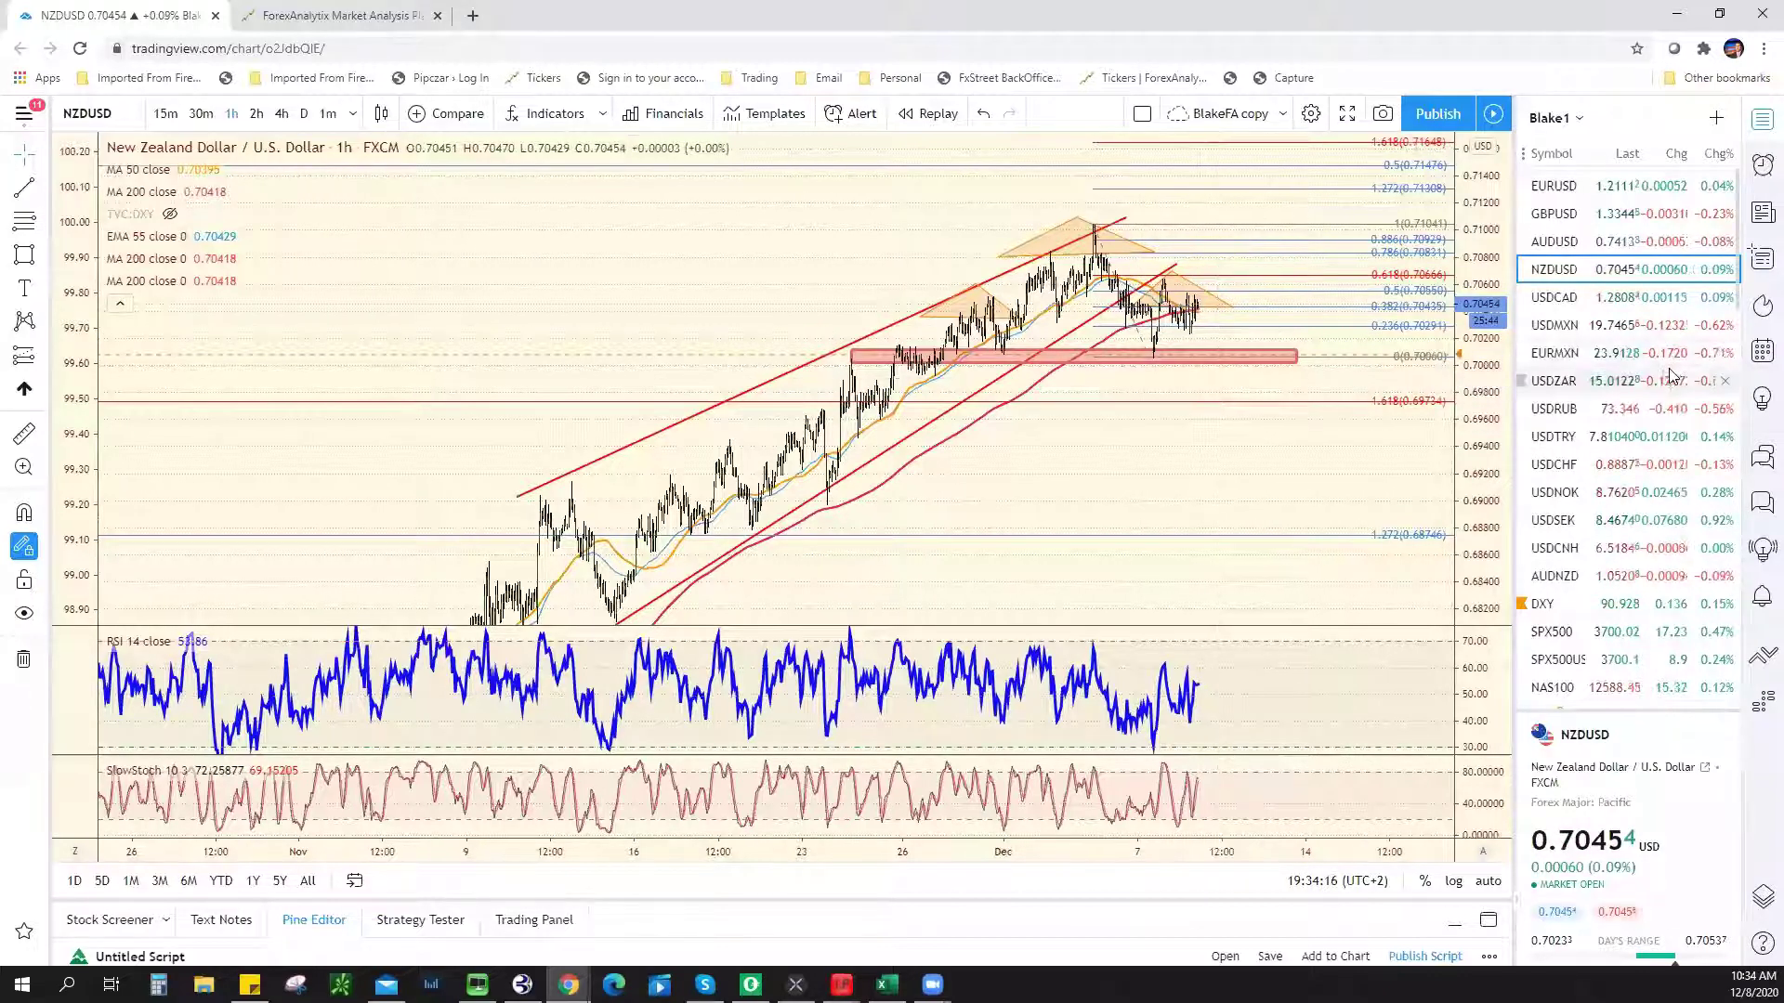
Scroll down the watchlist and load the EURNZD chart.
scroll(1649, 409, down, 1)
scroll(1621, 478, down, 6)
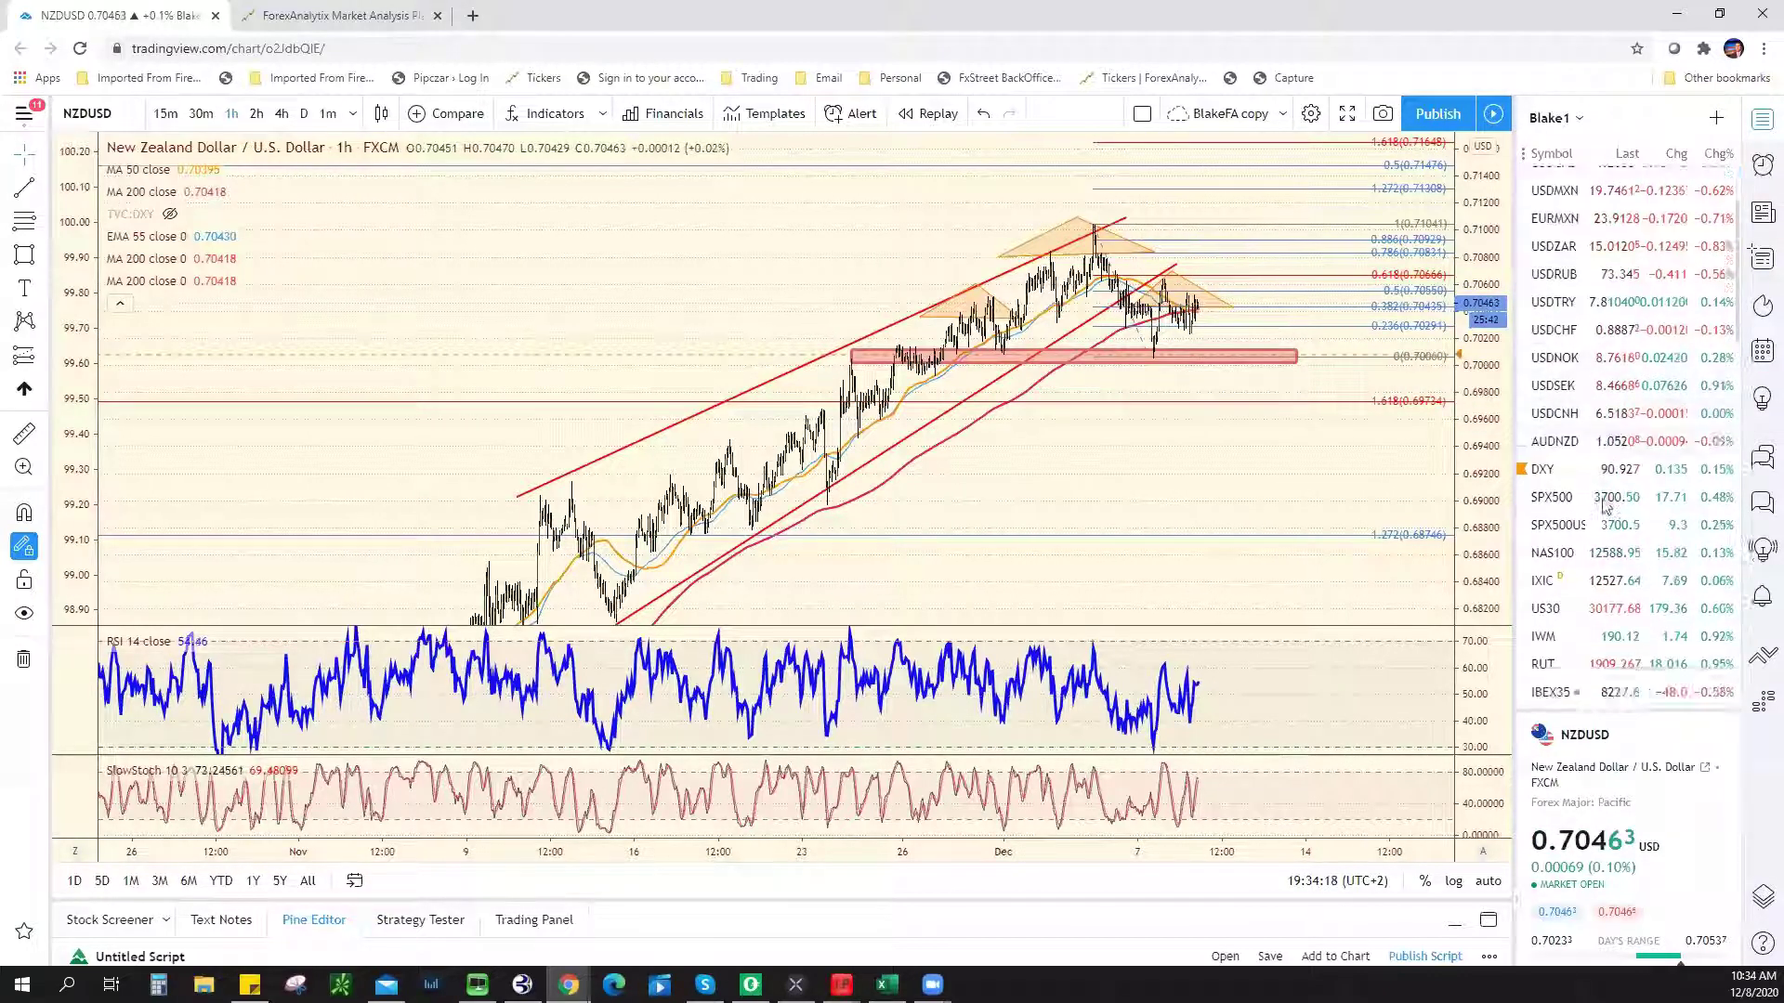
scroll(1599, 550, down, 5)
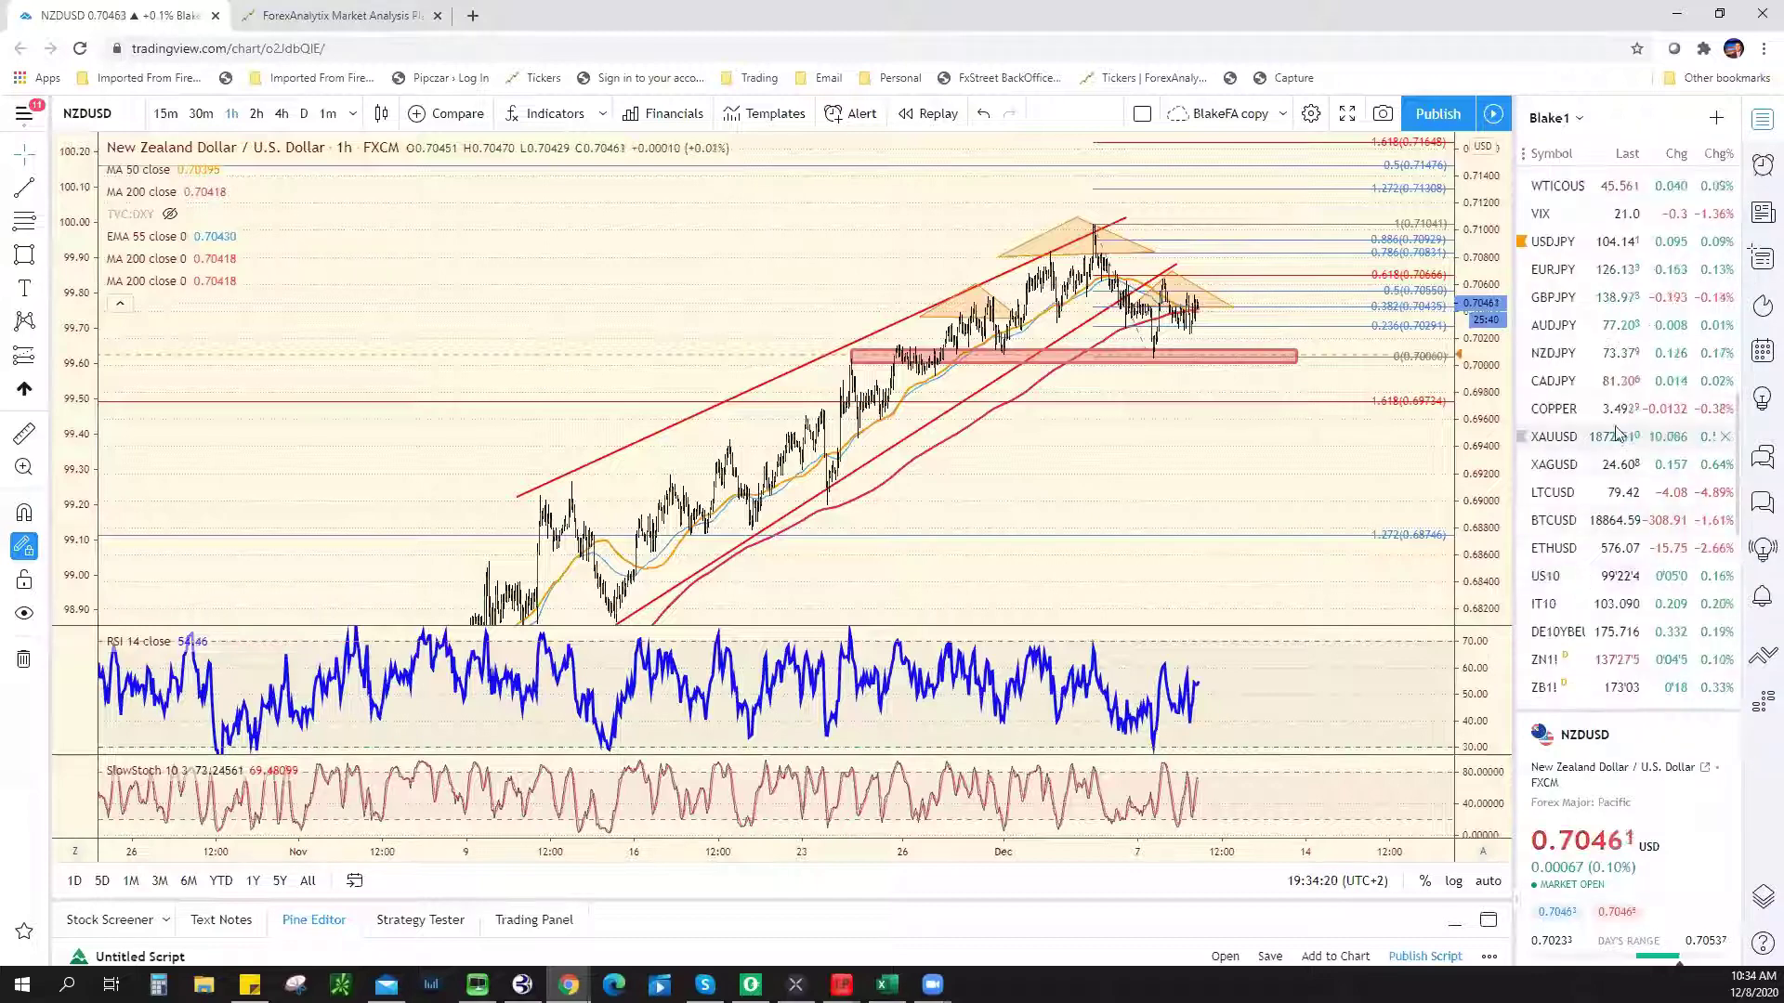
scroll(1584, 488, down, 1)
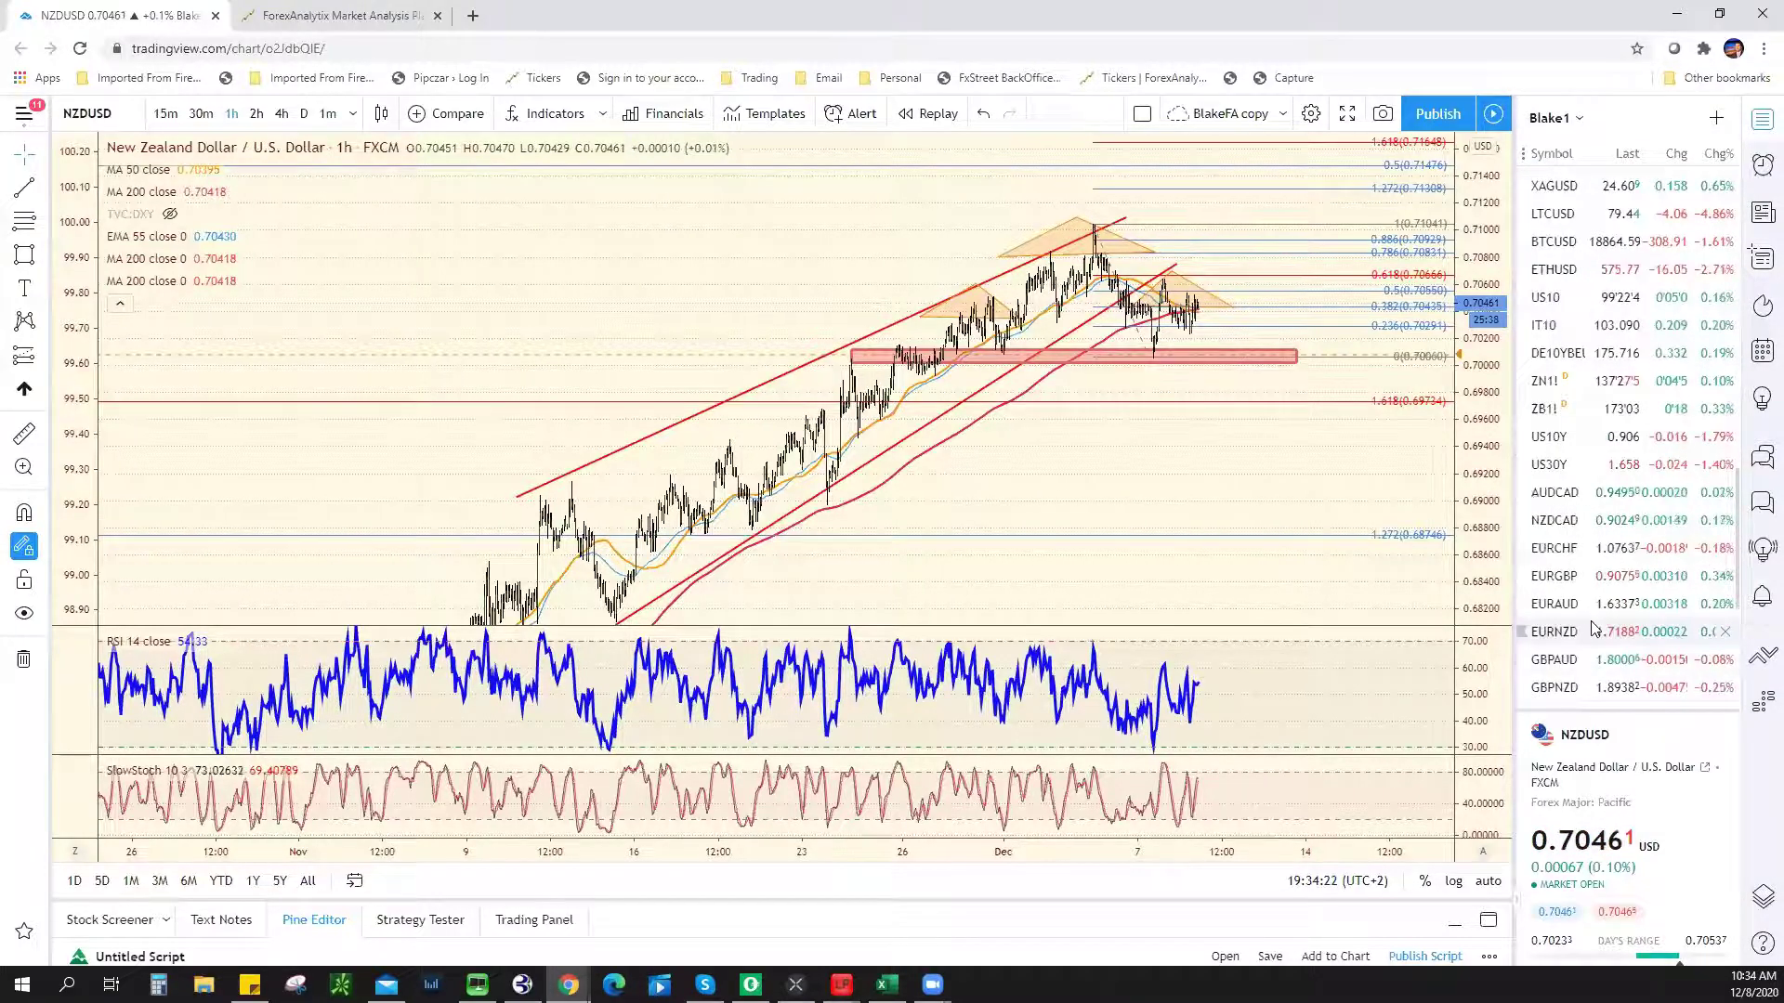
click(1570, 631)
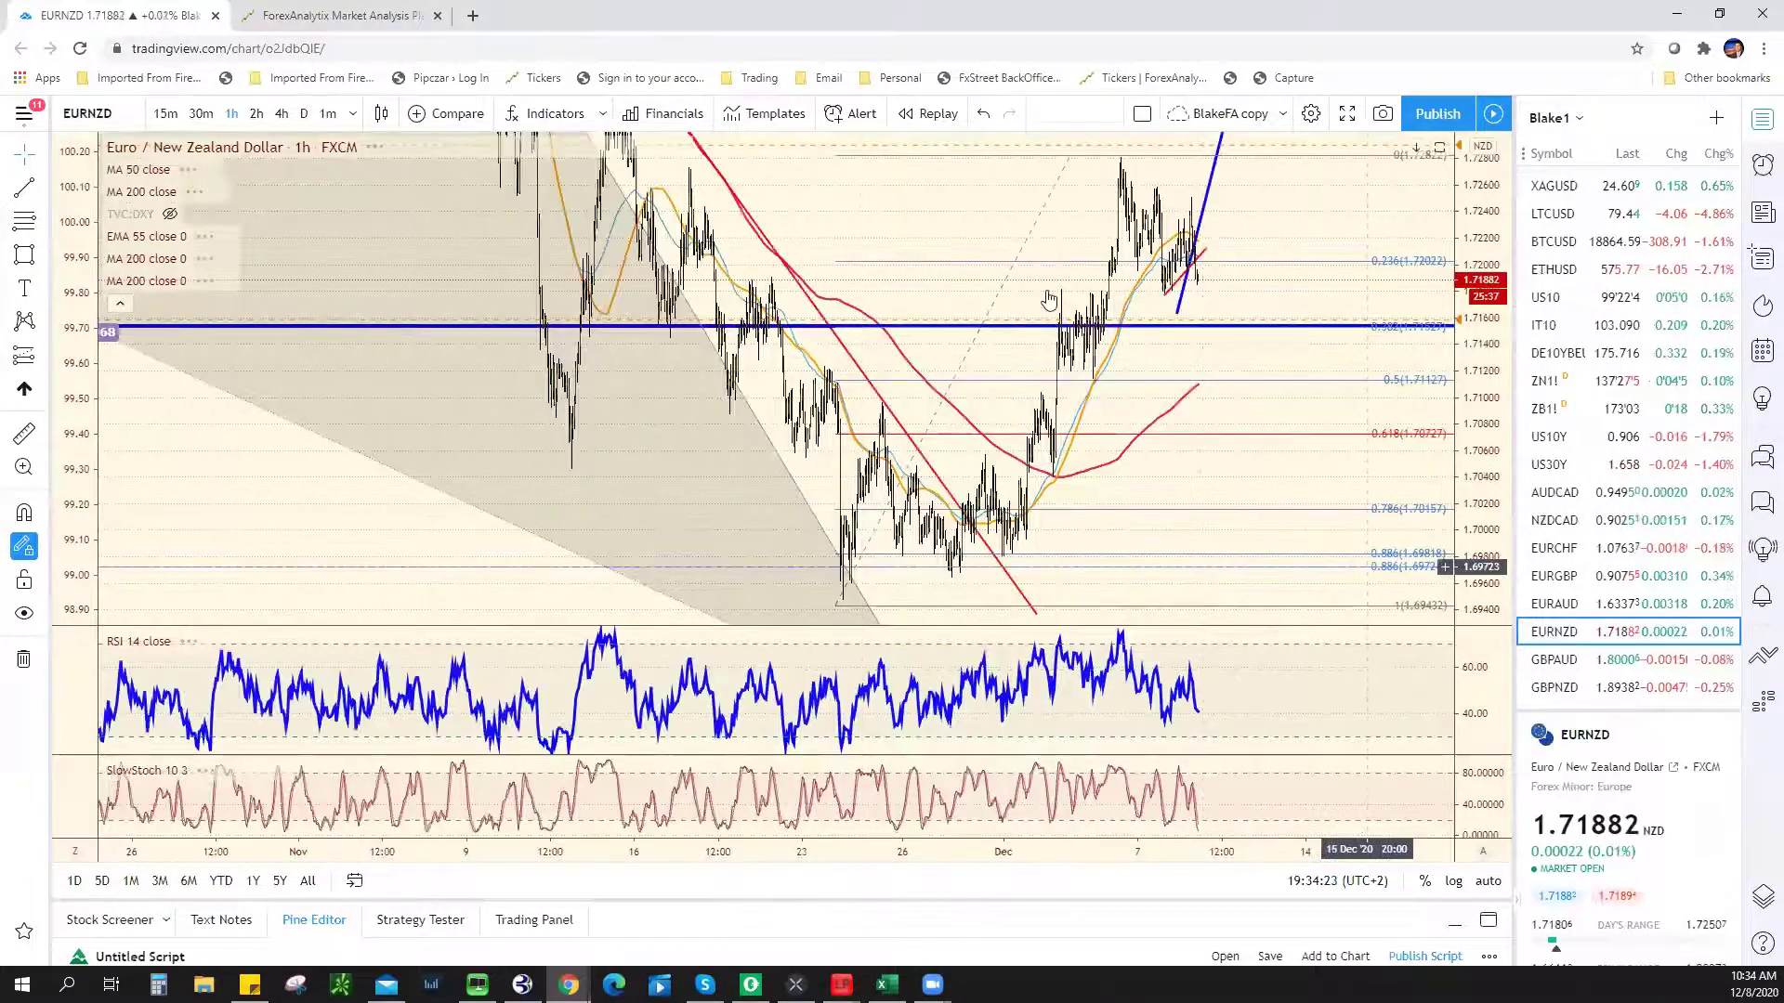
Reposition the short red trendline, add an upper red line across the pullback highs, and extend the lower line right.
drag(1058, 252, 1077, 351)
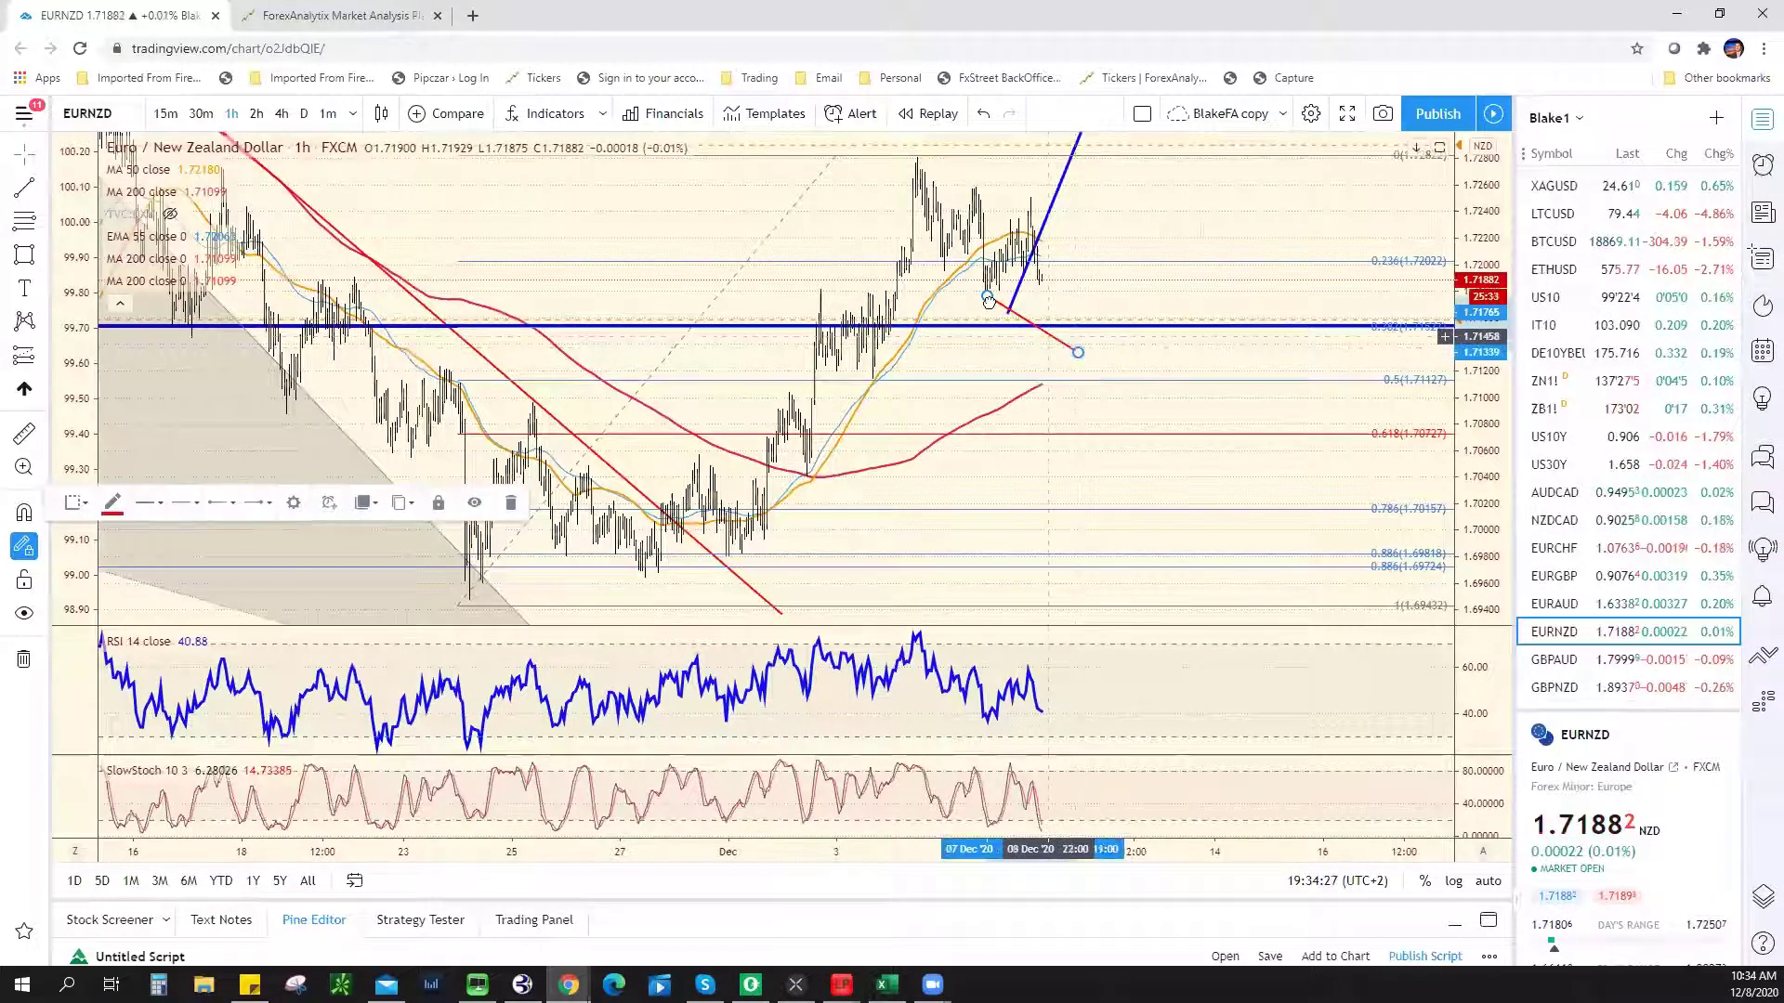
drag(989, 300, 978, 294)
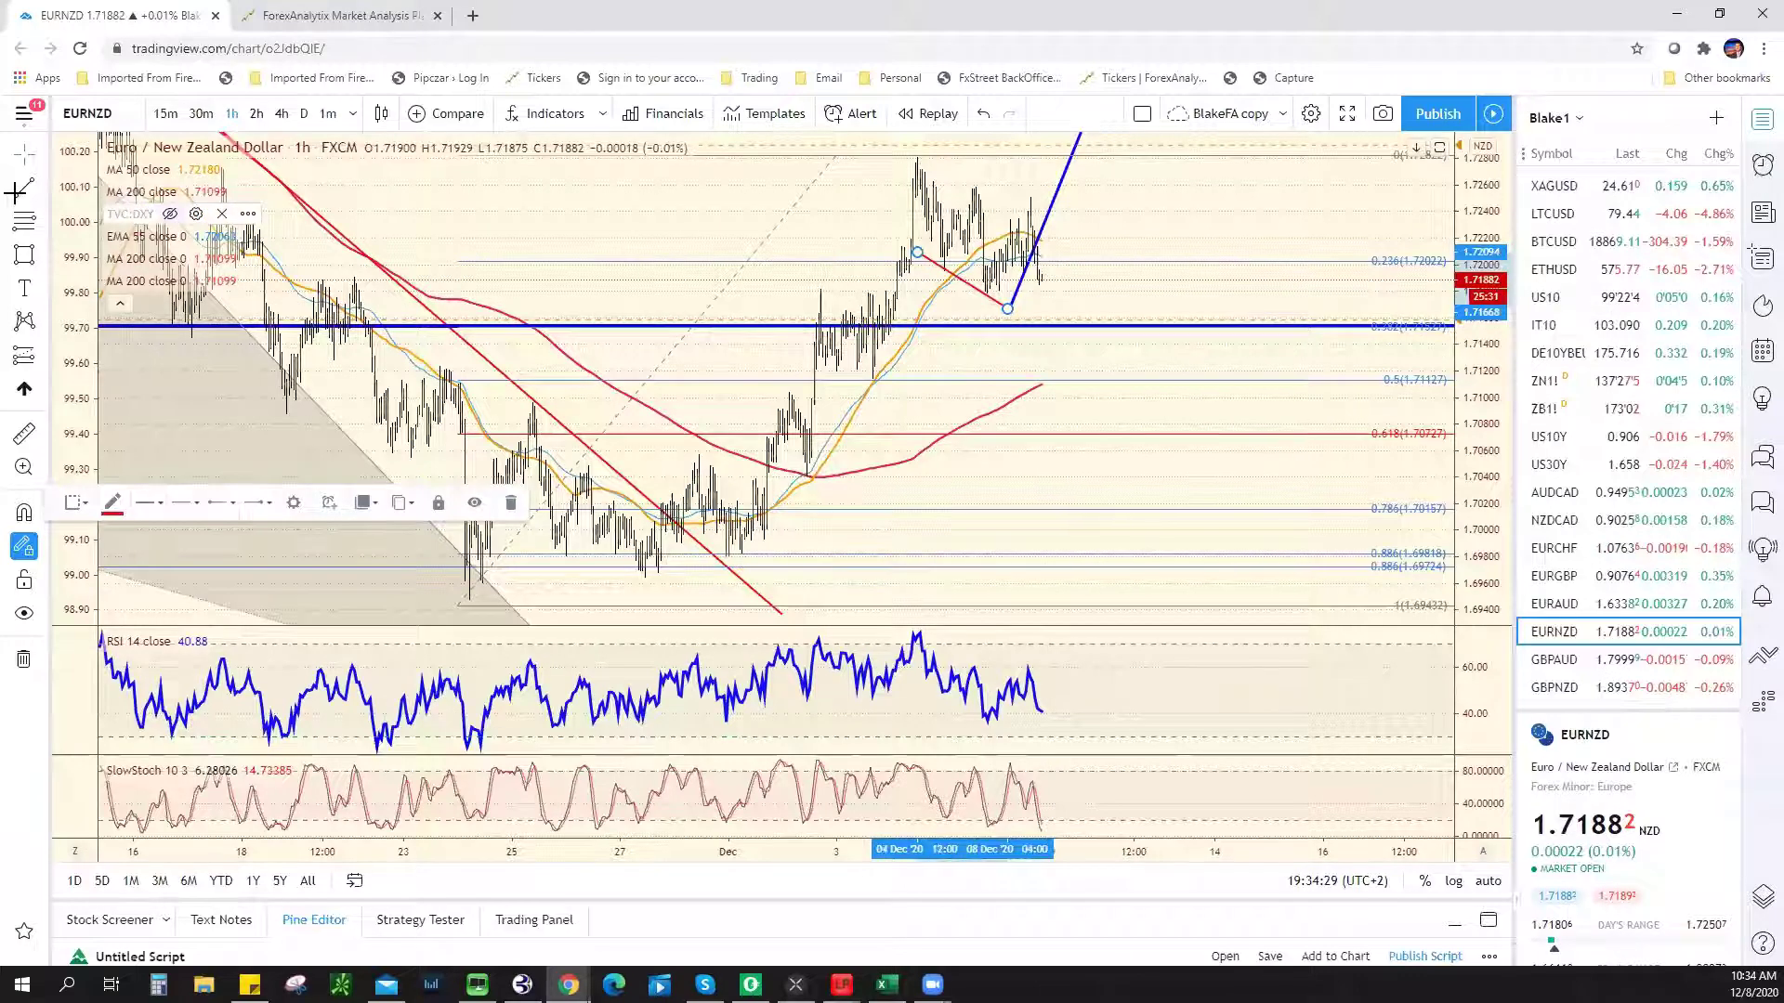
click(917, 152)
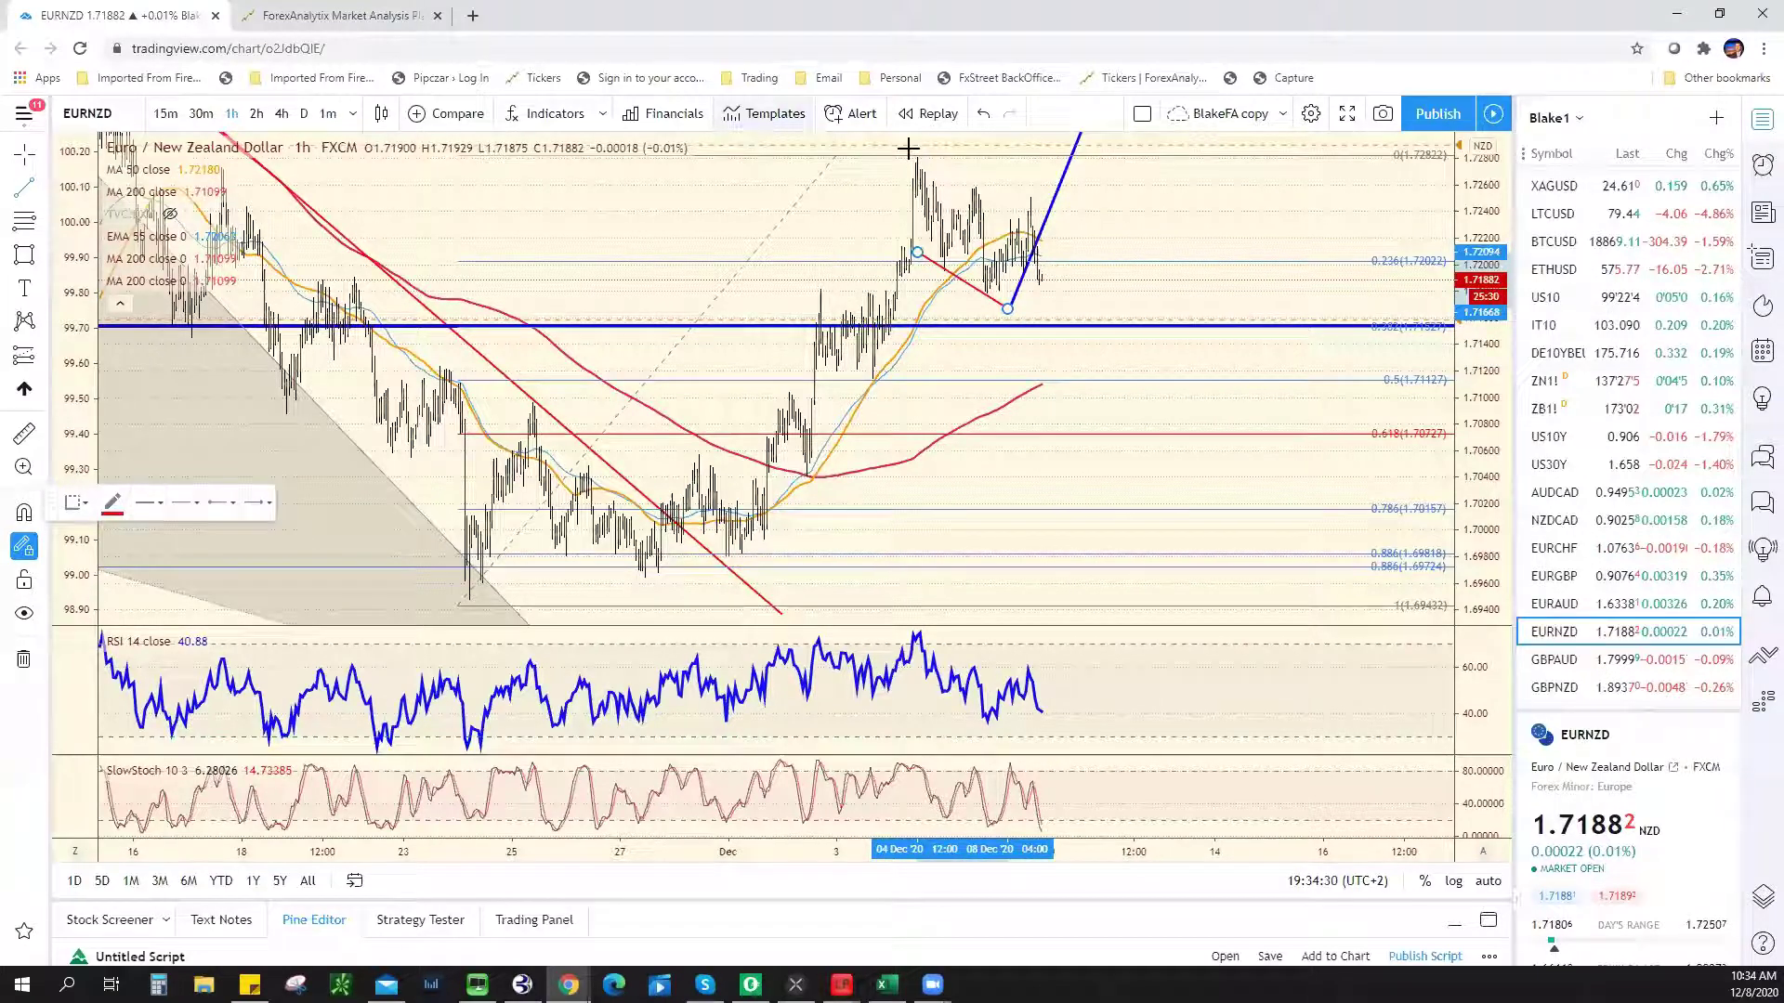
click(1079, 259)
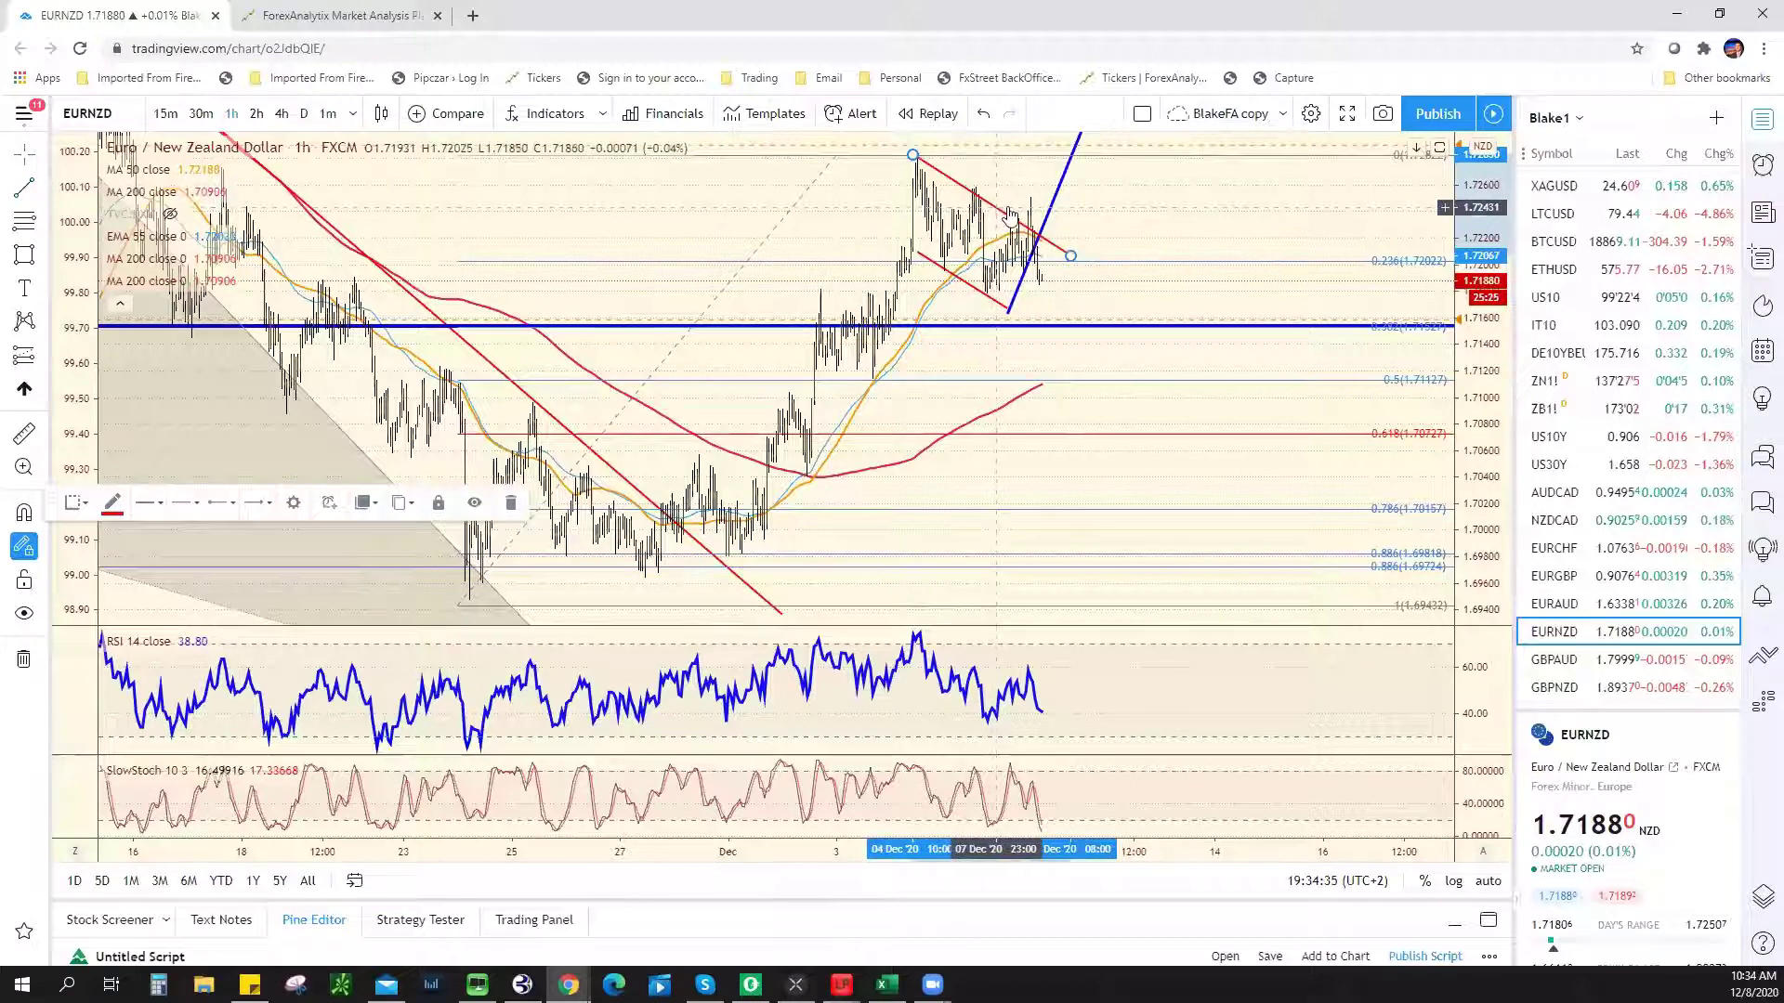
mouse_move(1011, 317)
mouse_down()
mouse_move(1027, 308)
mouse_move(1034, 325)
mouse_up()
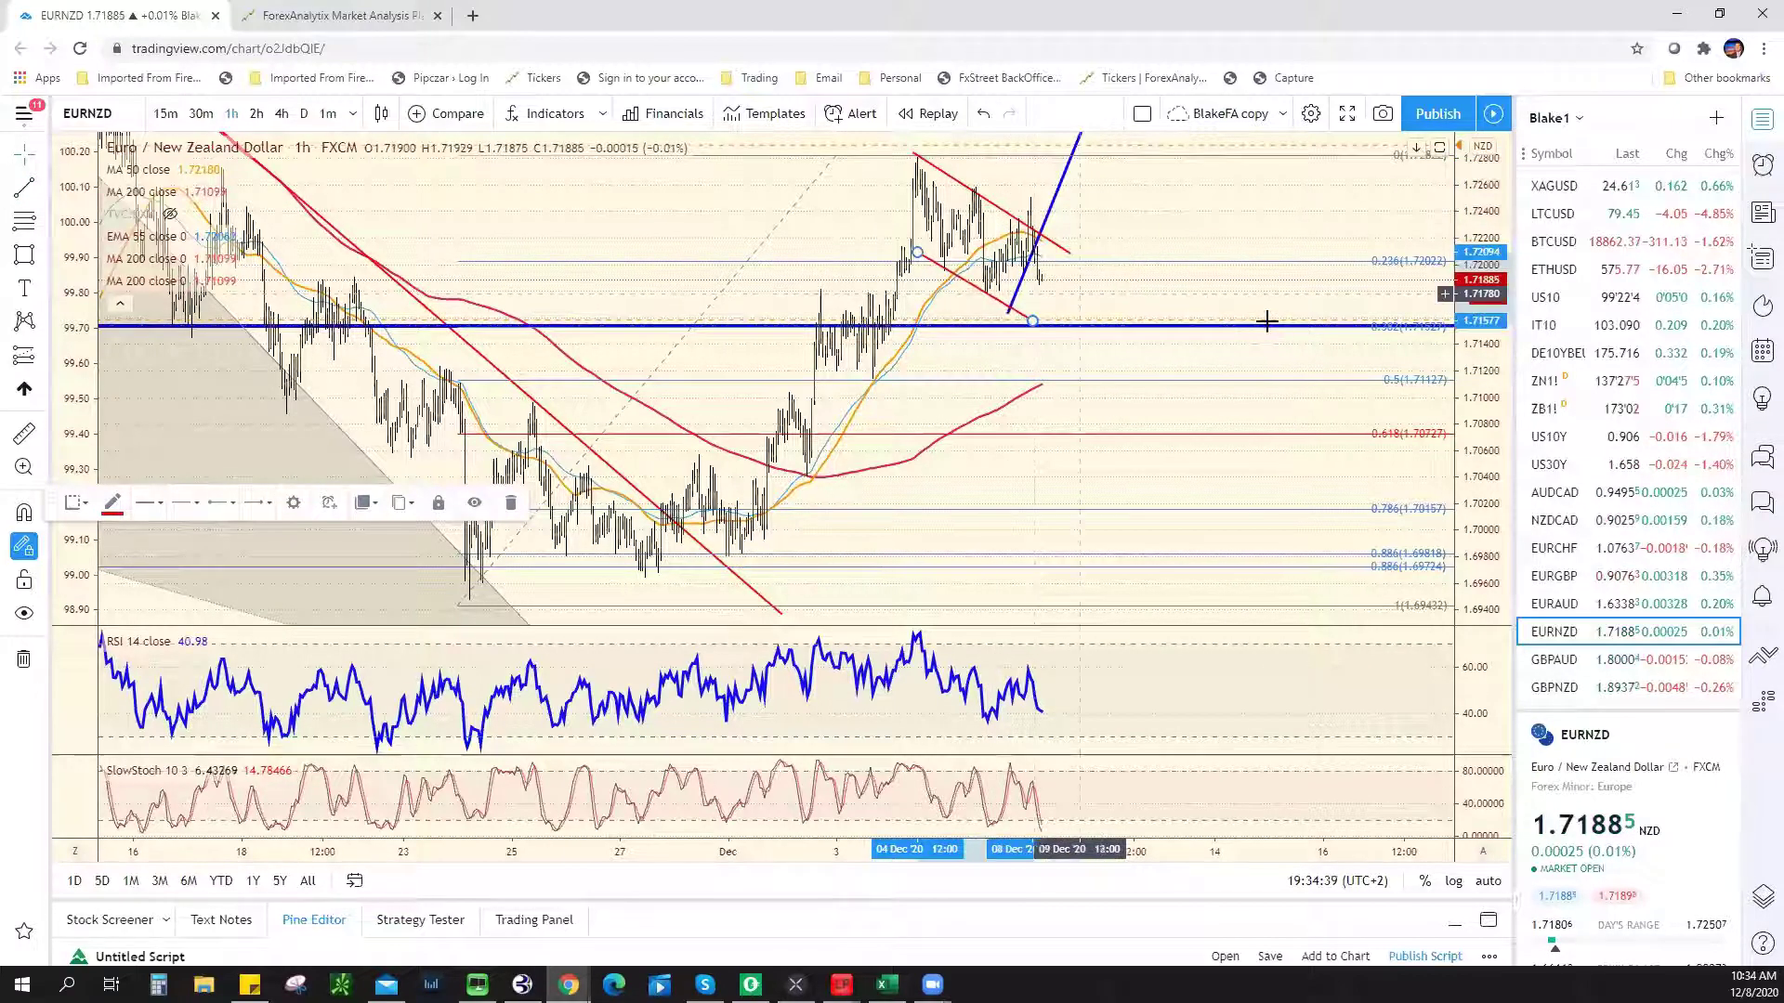
scroll(1103, 210, down, 1)
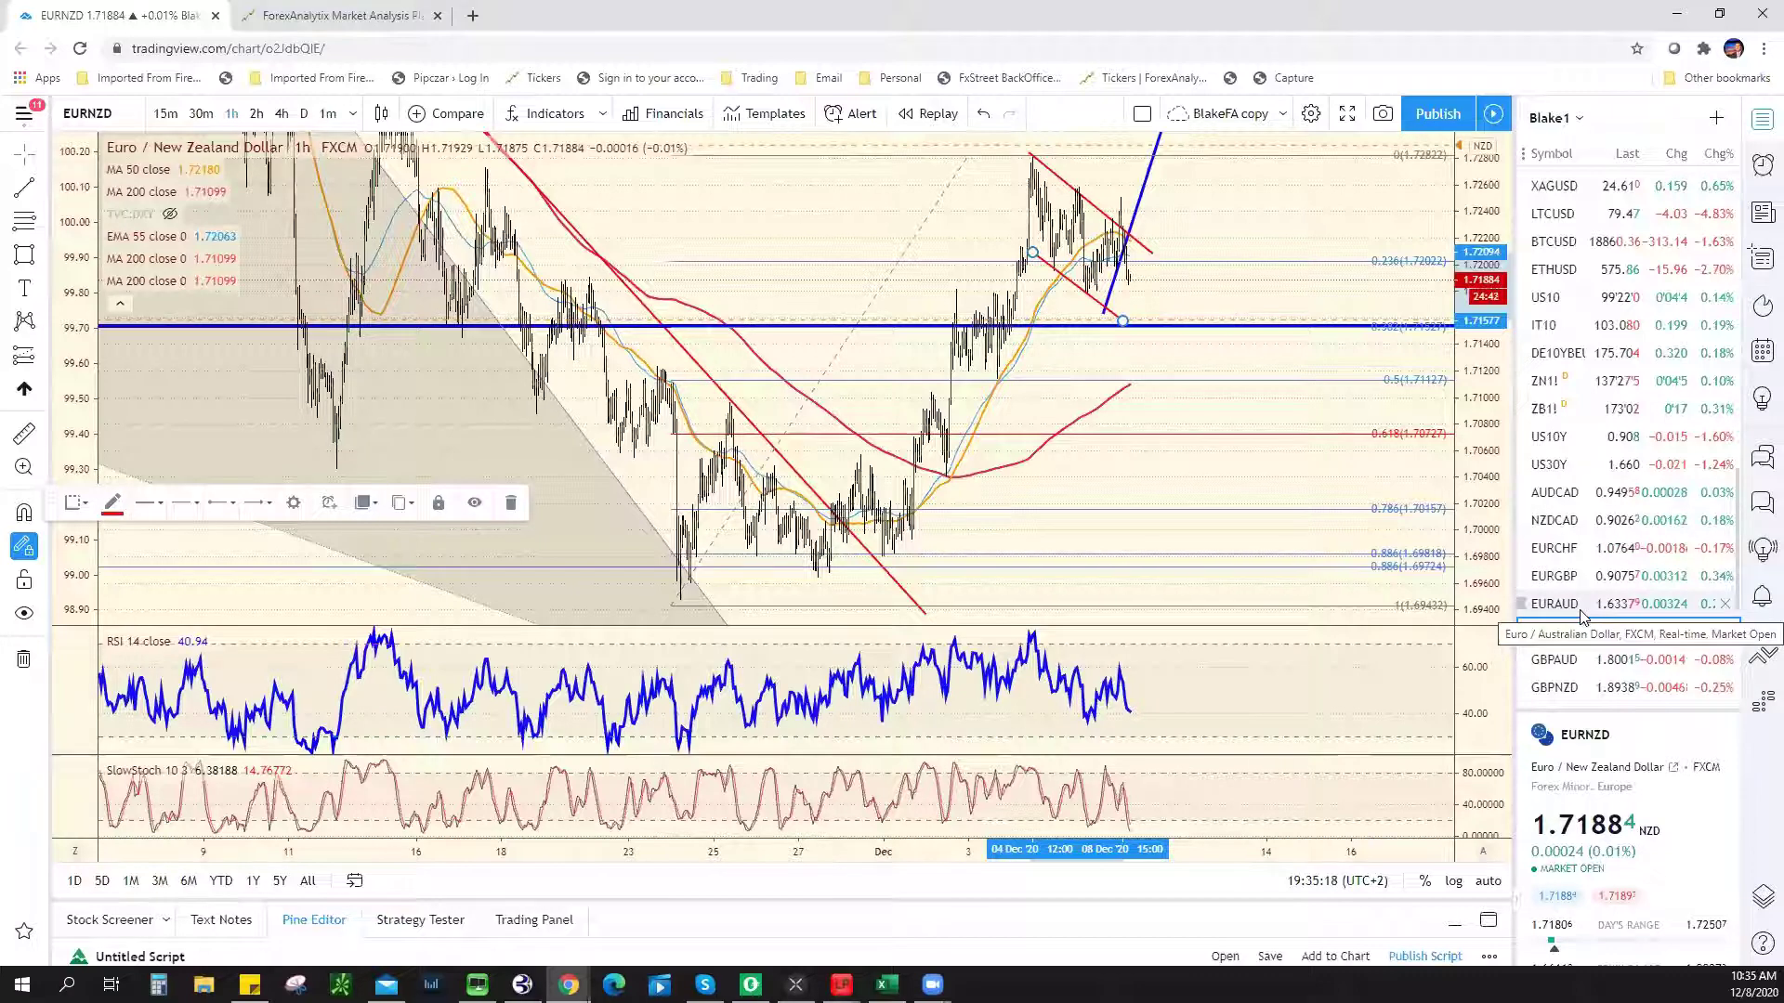
Scroll back up the watchlist and load the EURUSD 1-hour chart.
scroll(1599, 279, down, 10)
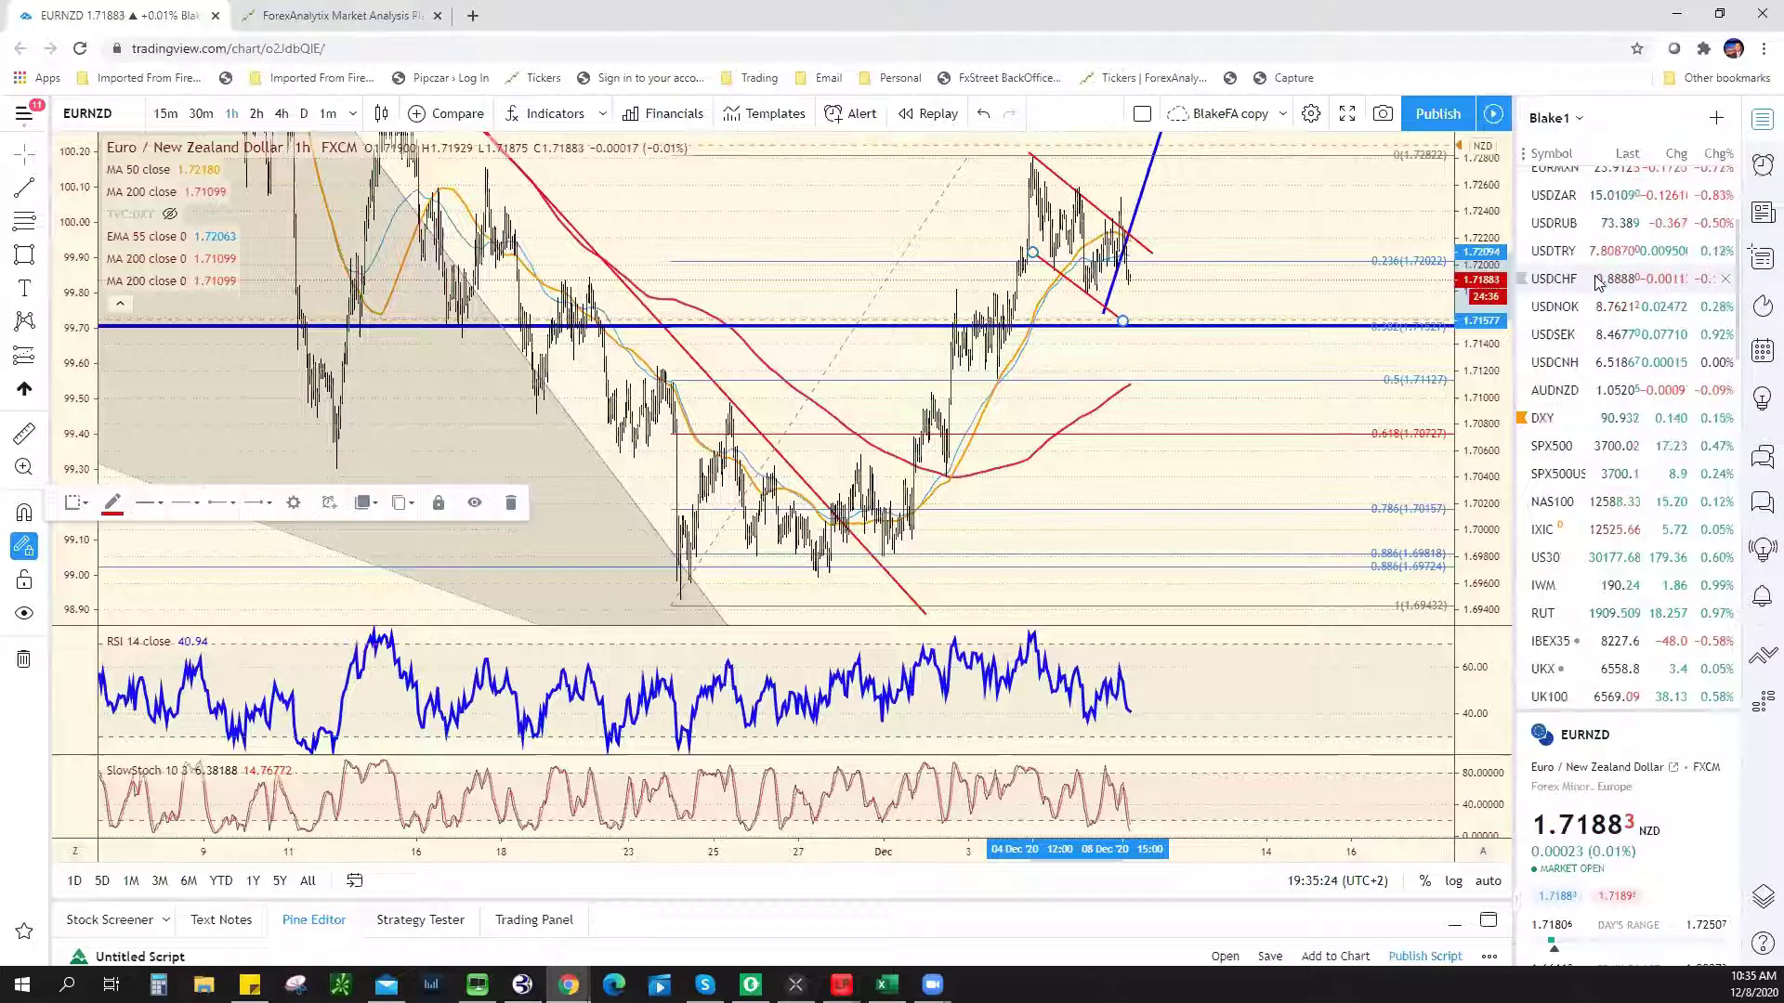
scroll(1621, 216, up, 3)
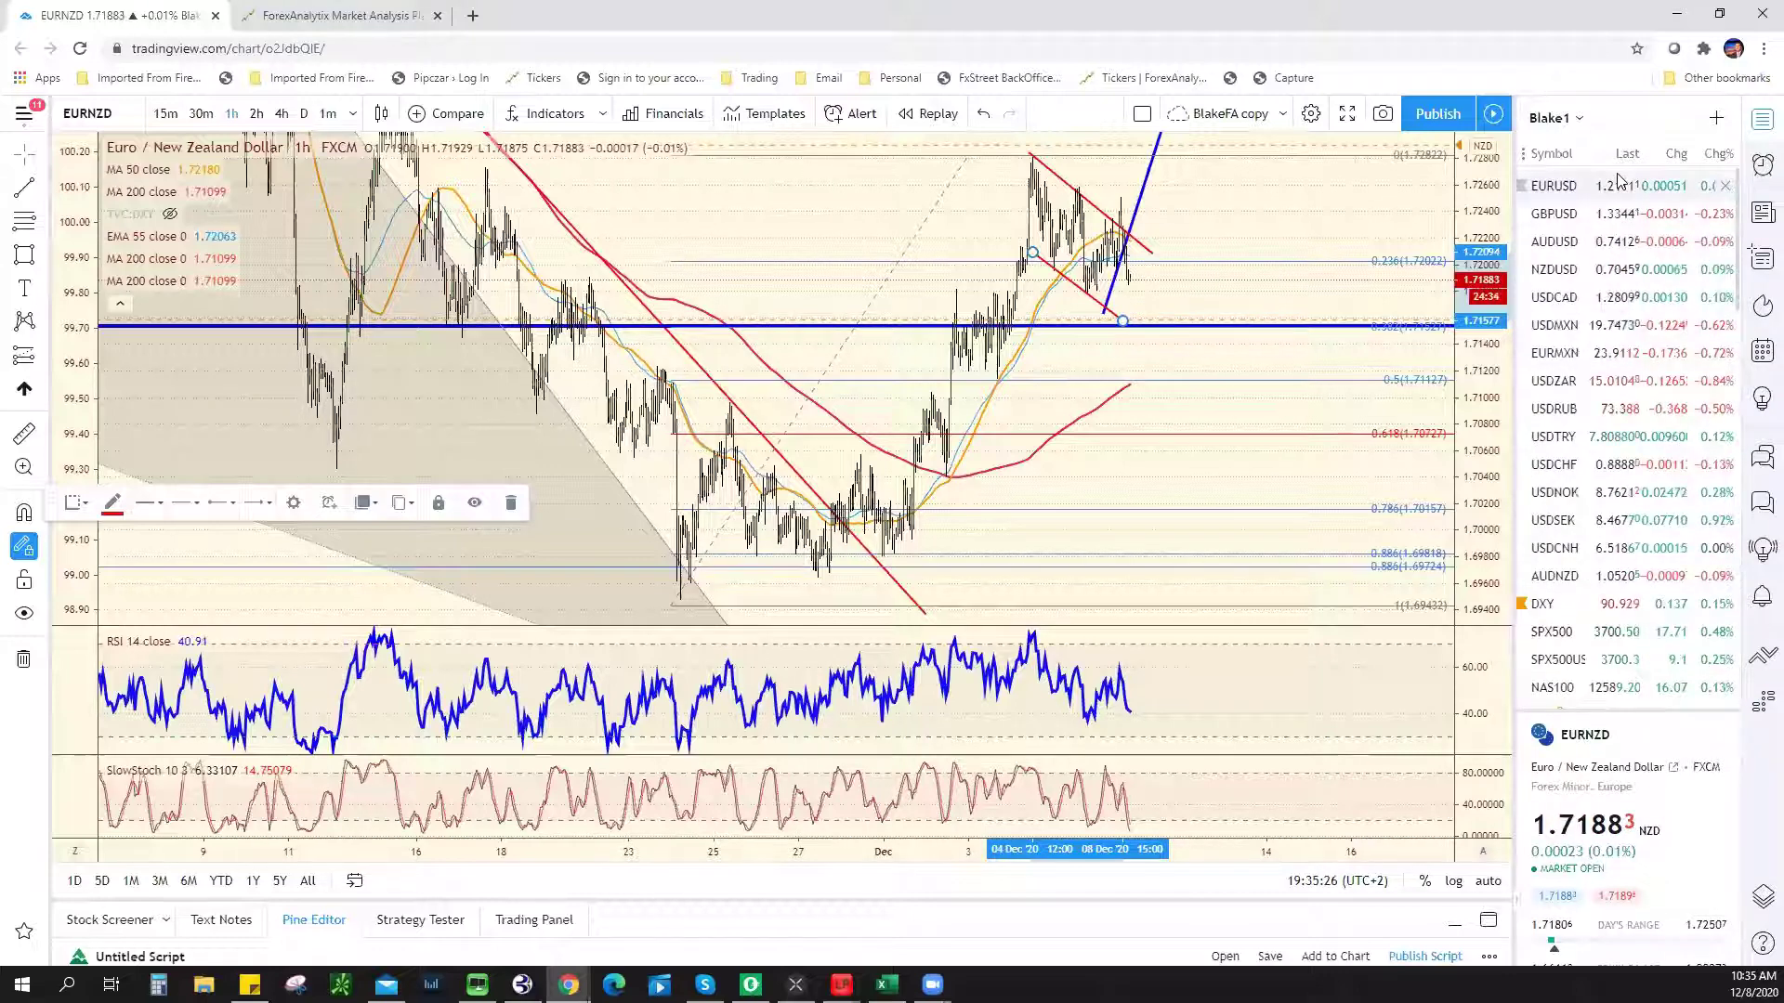
click(1580, 186)
scroll(1208, 437, up, 5)
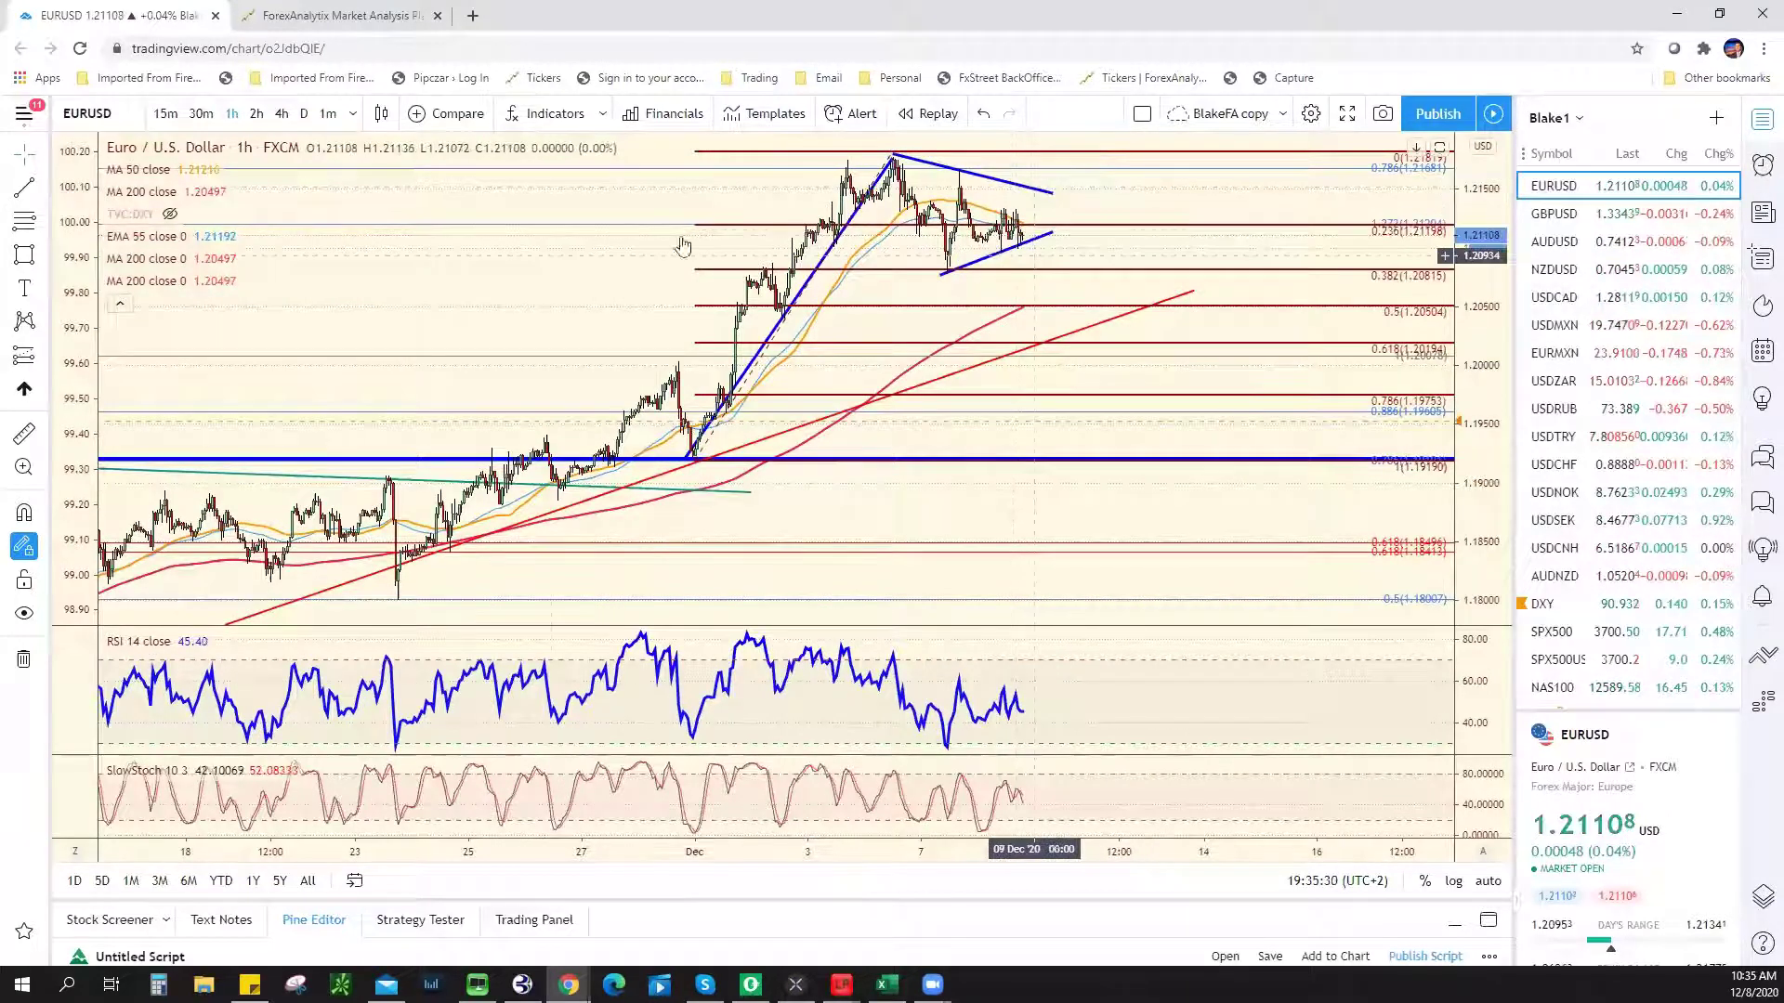
Draw a red path from the triangle tip down to 0.382 and up to the highs, then open Symbol Search.
click(1023, 240)
click(1023, 243)
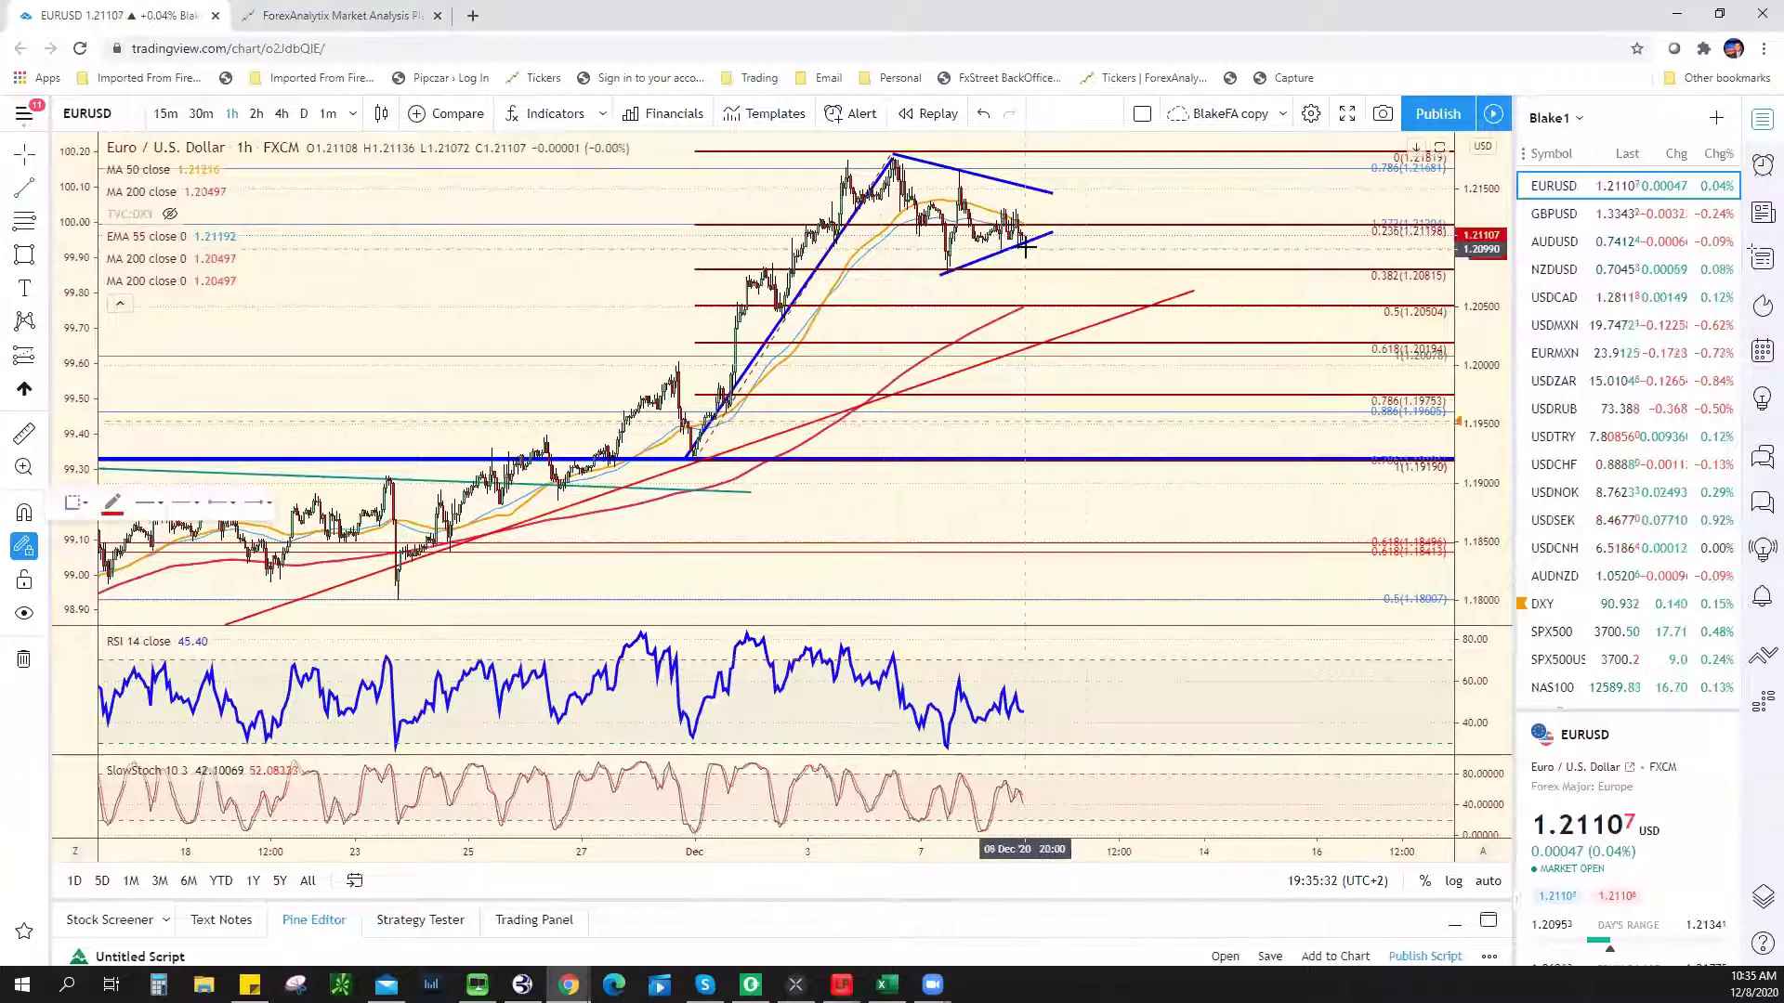
click(1102, 302)
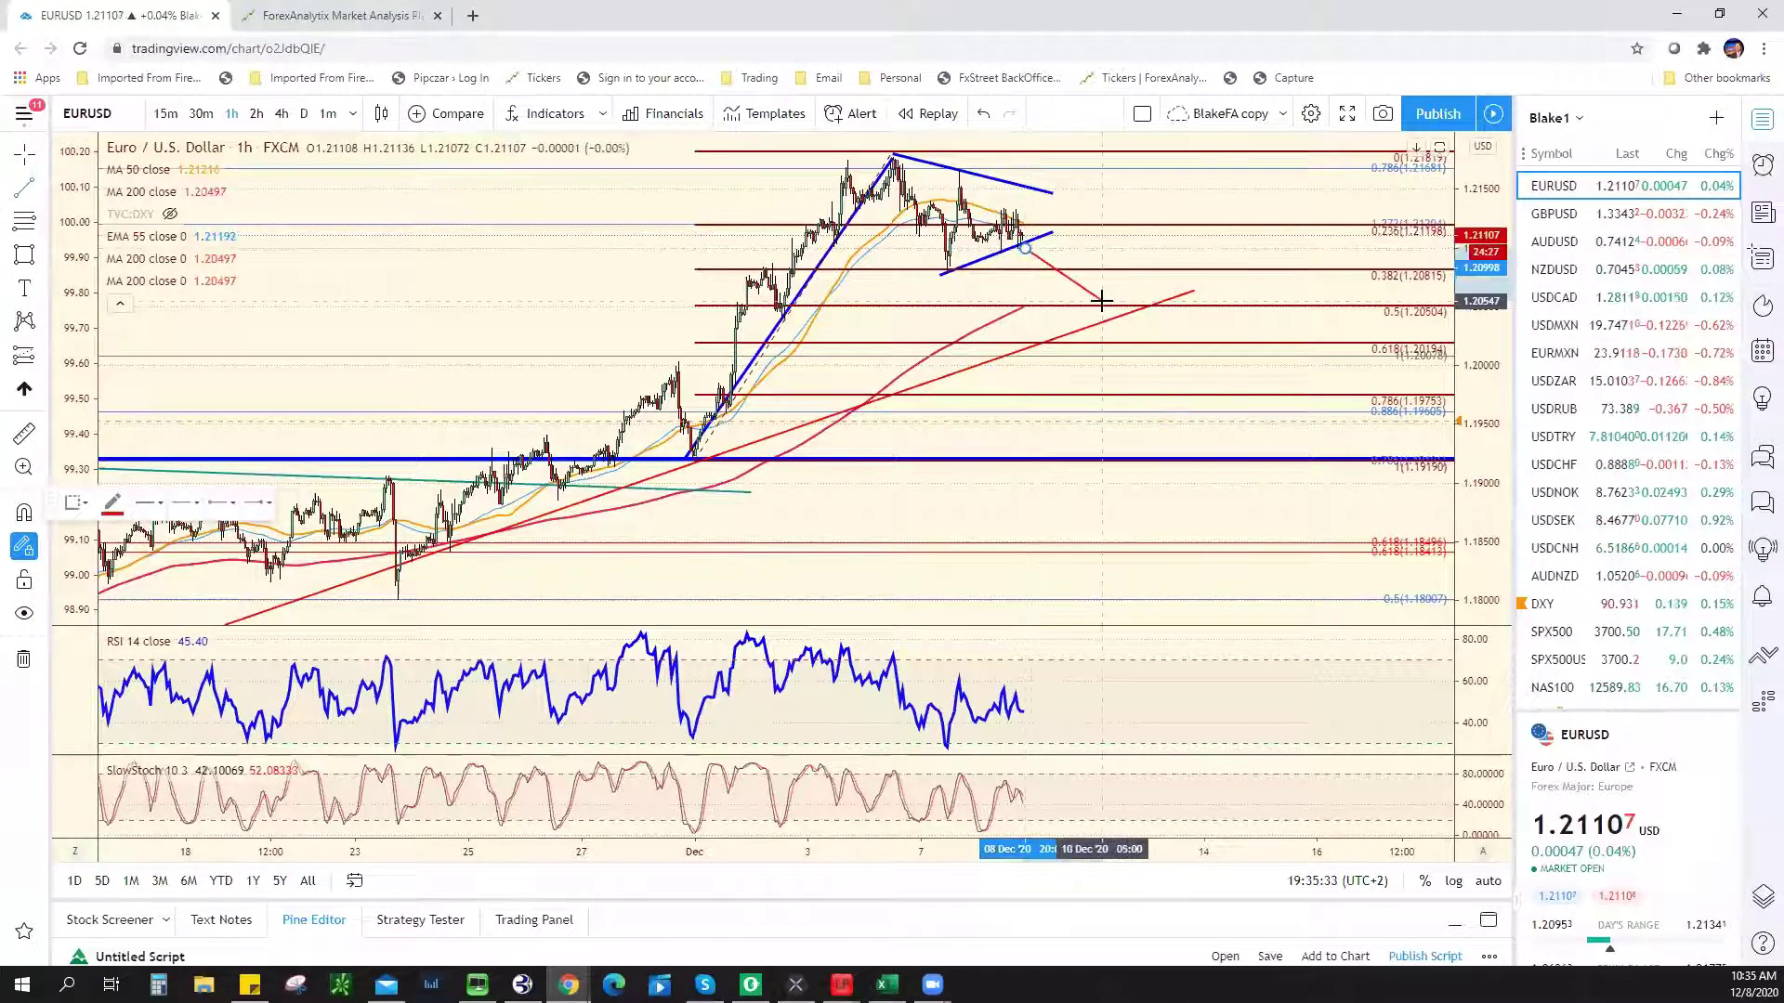
click(1187, 195)
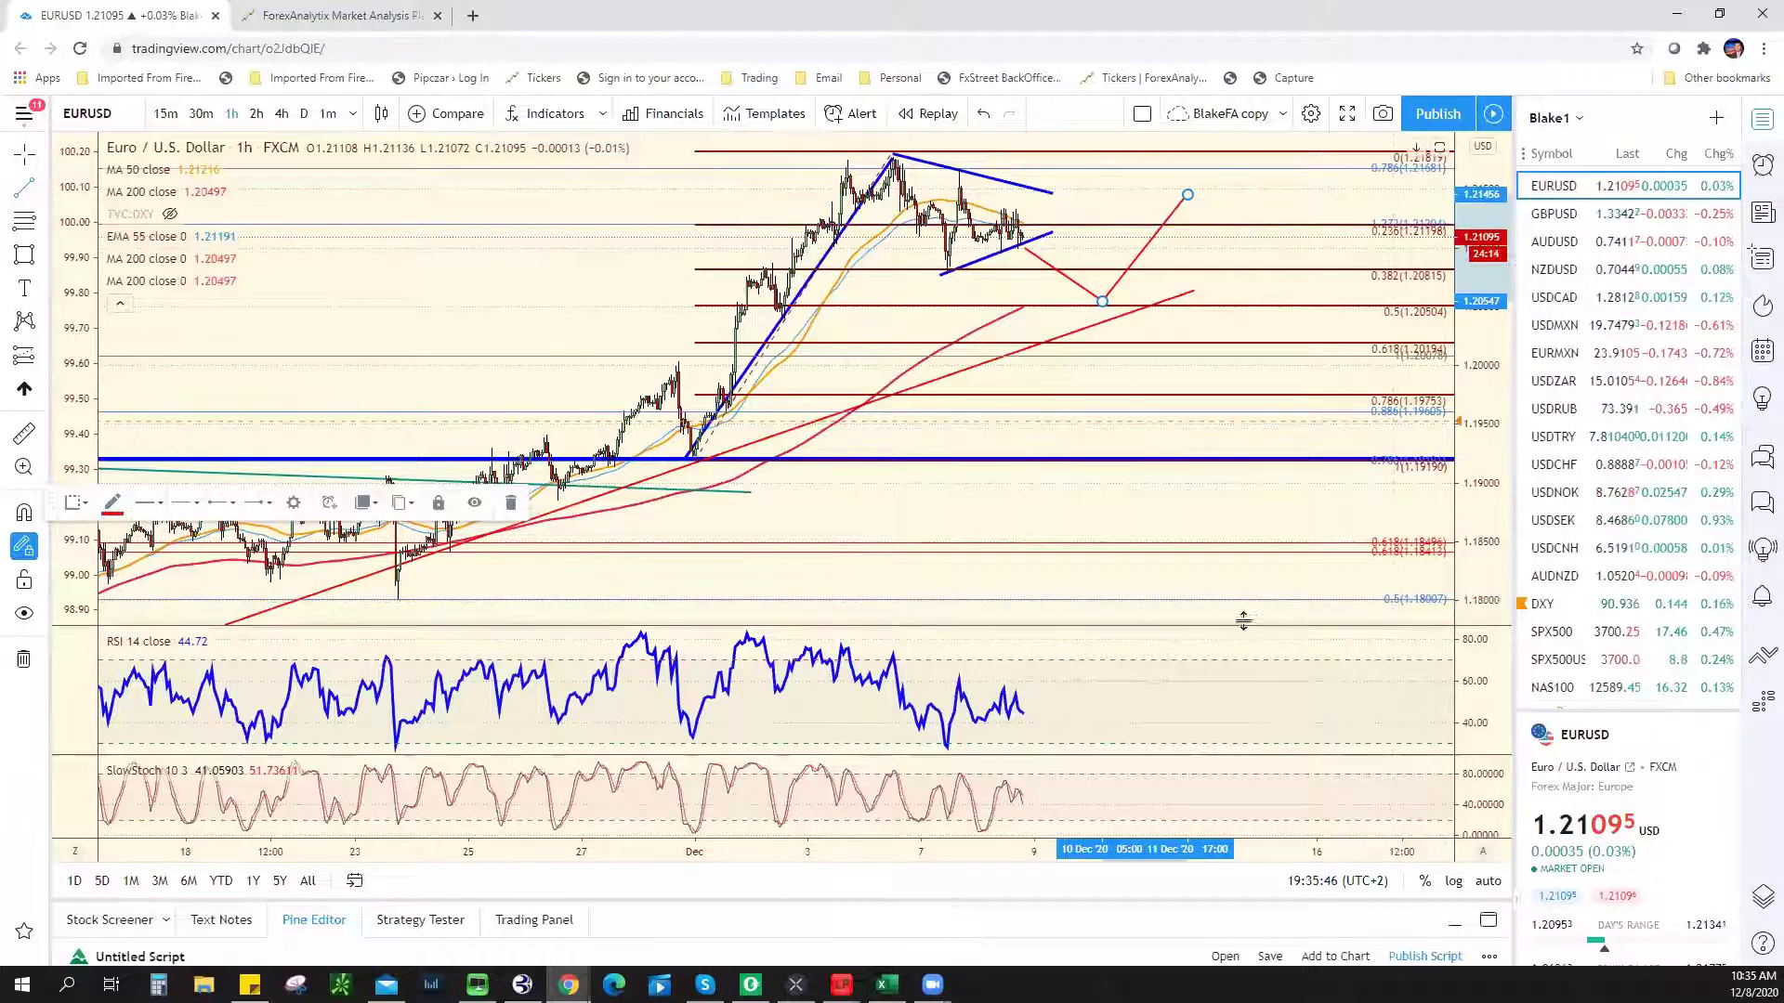
scroll(1235, 617, down, 3)
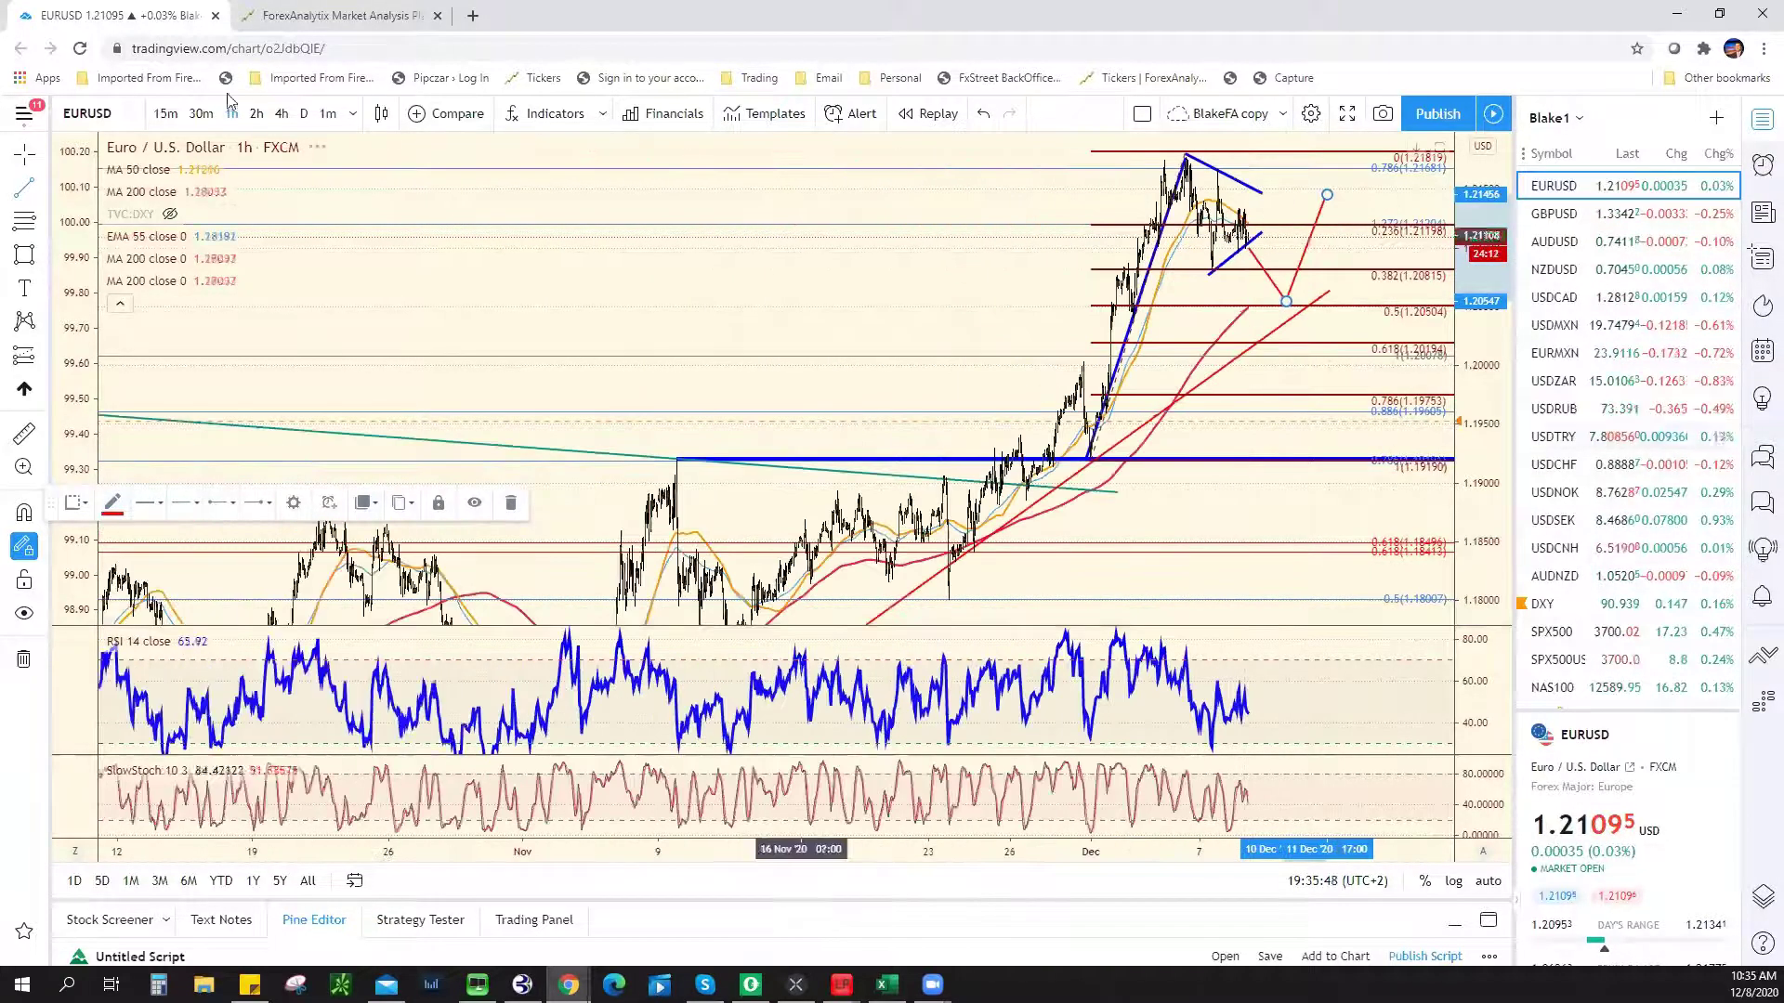
click(88, 113)
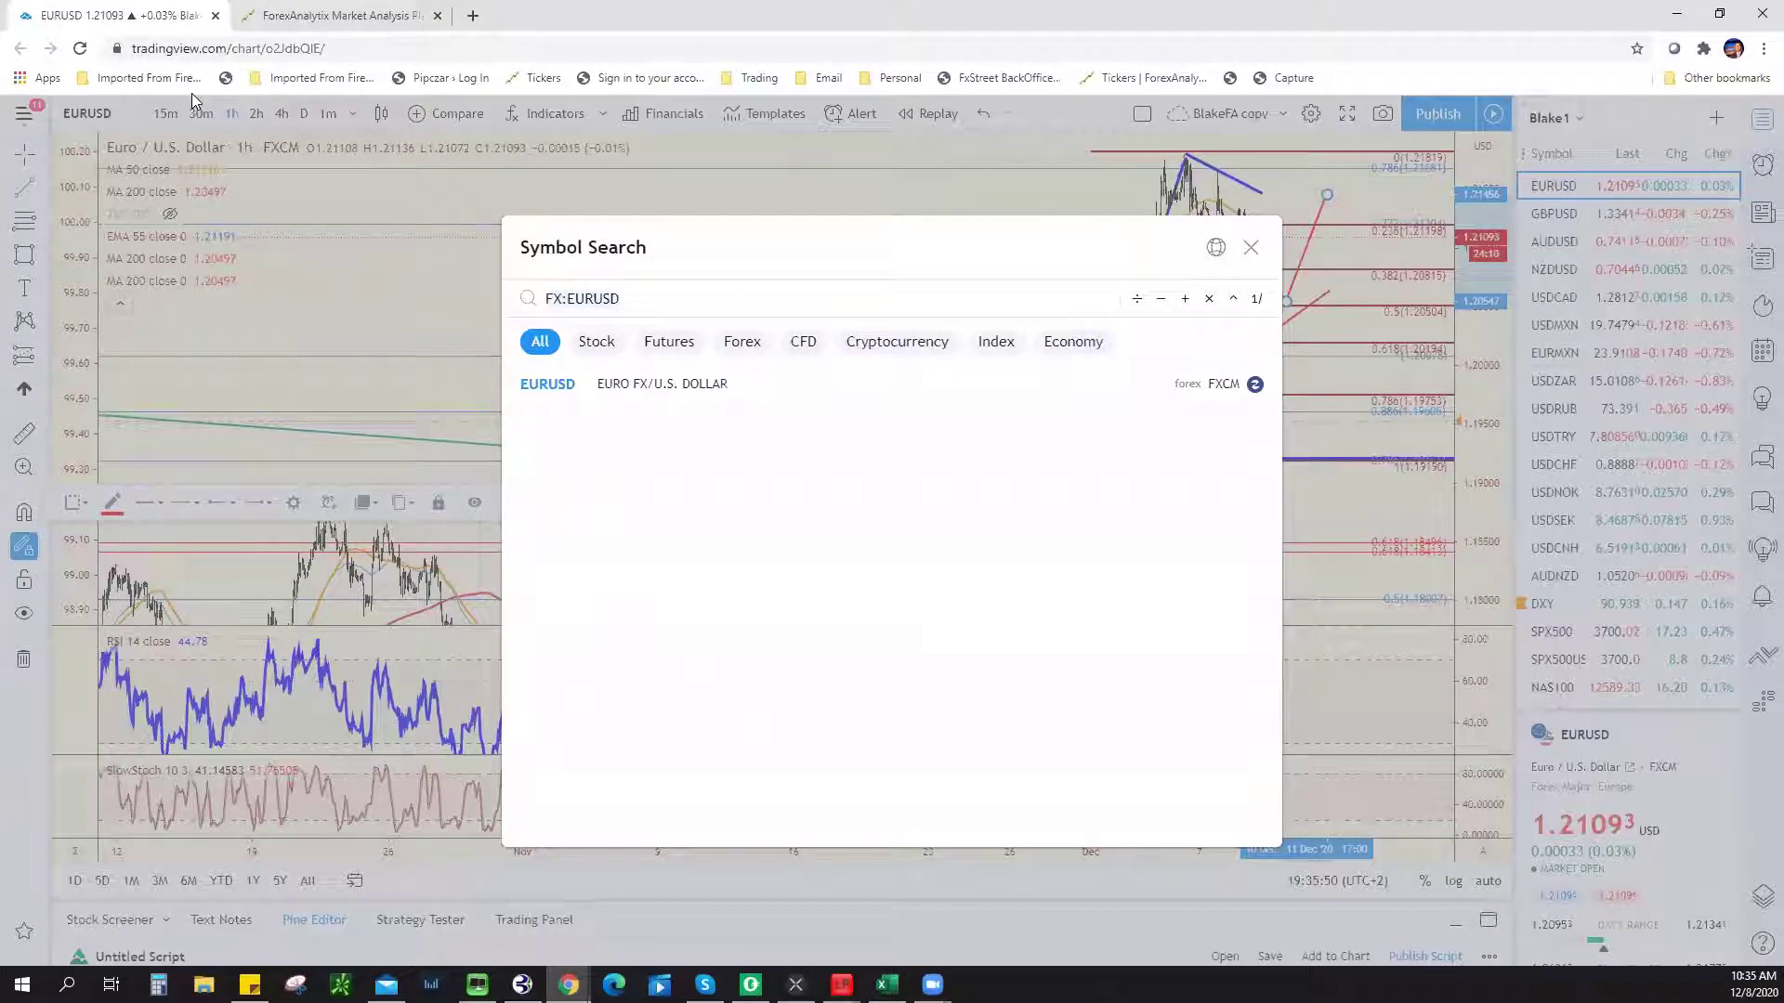
Load the IWM chart, pan the bars for room on the right, and set the daily timeframe.
key(Escape)
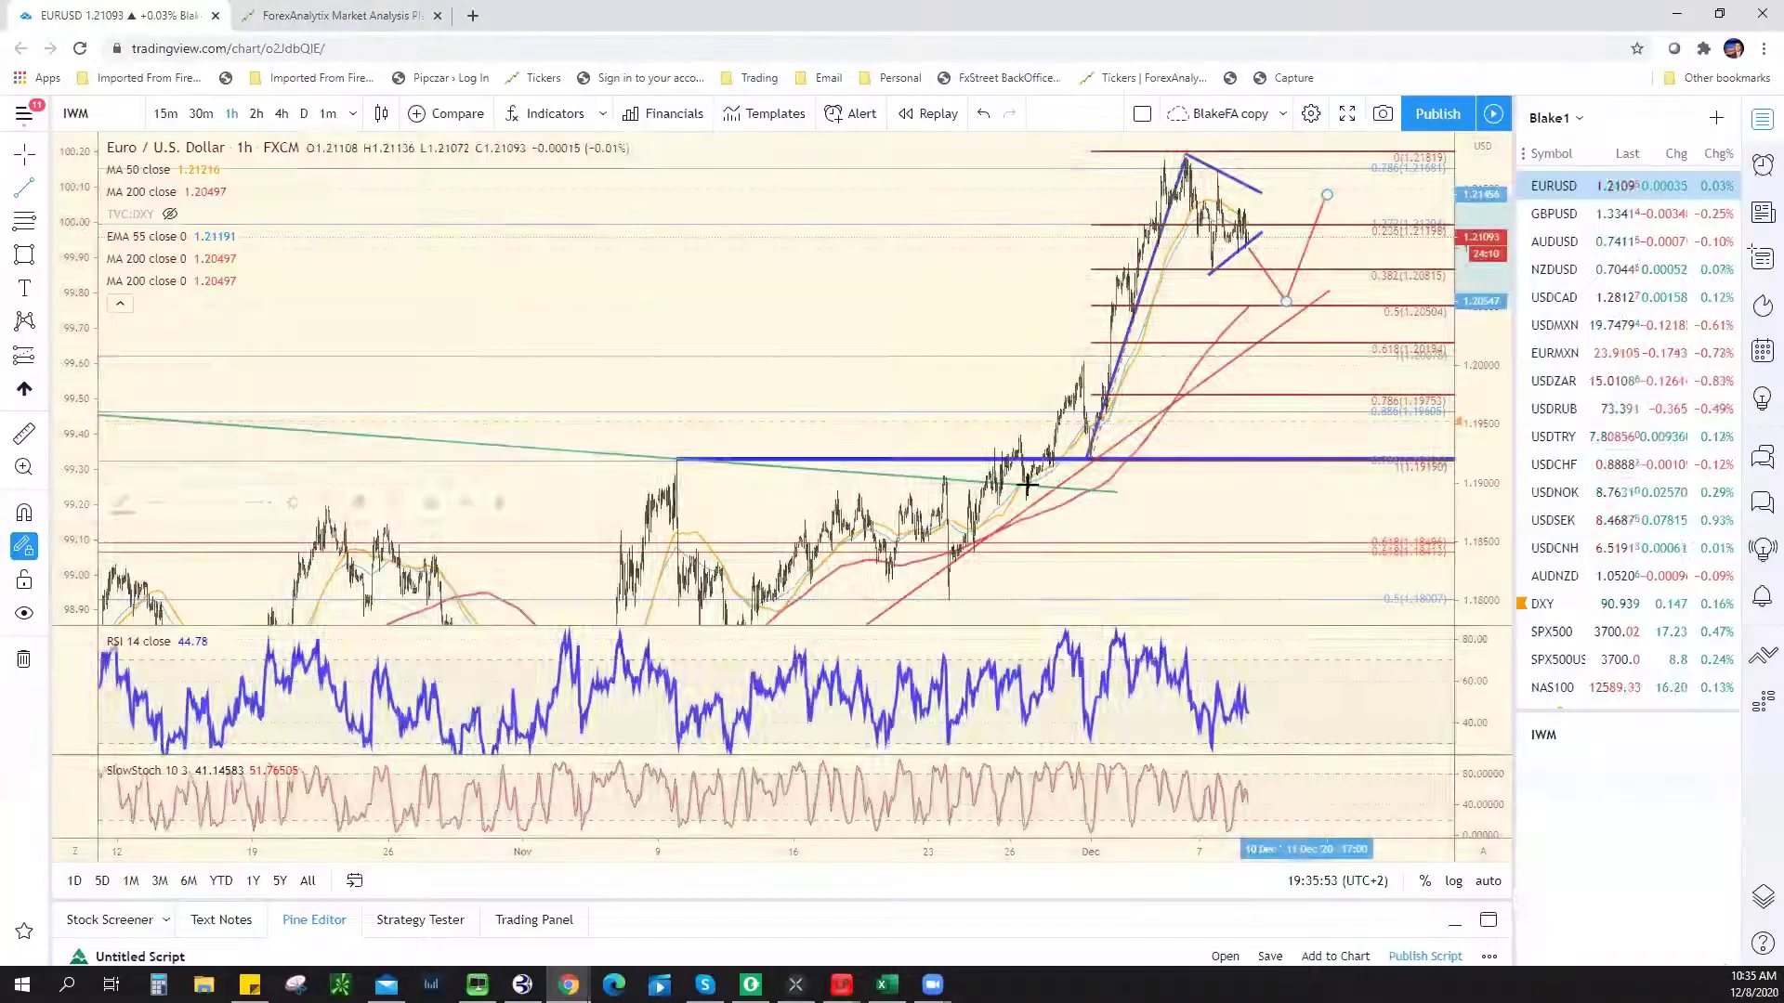
key(Up)
scroll(1299, 539, up, 3)
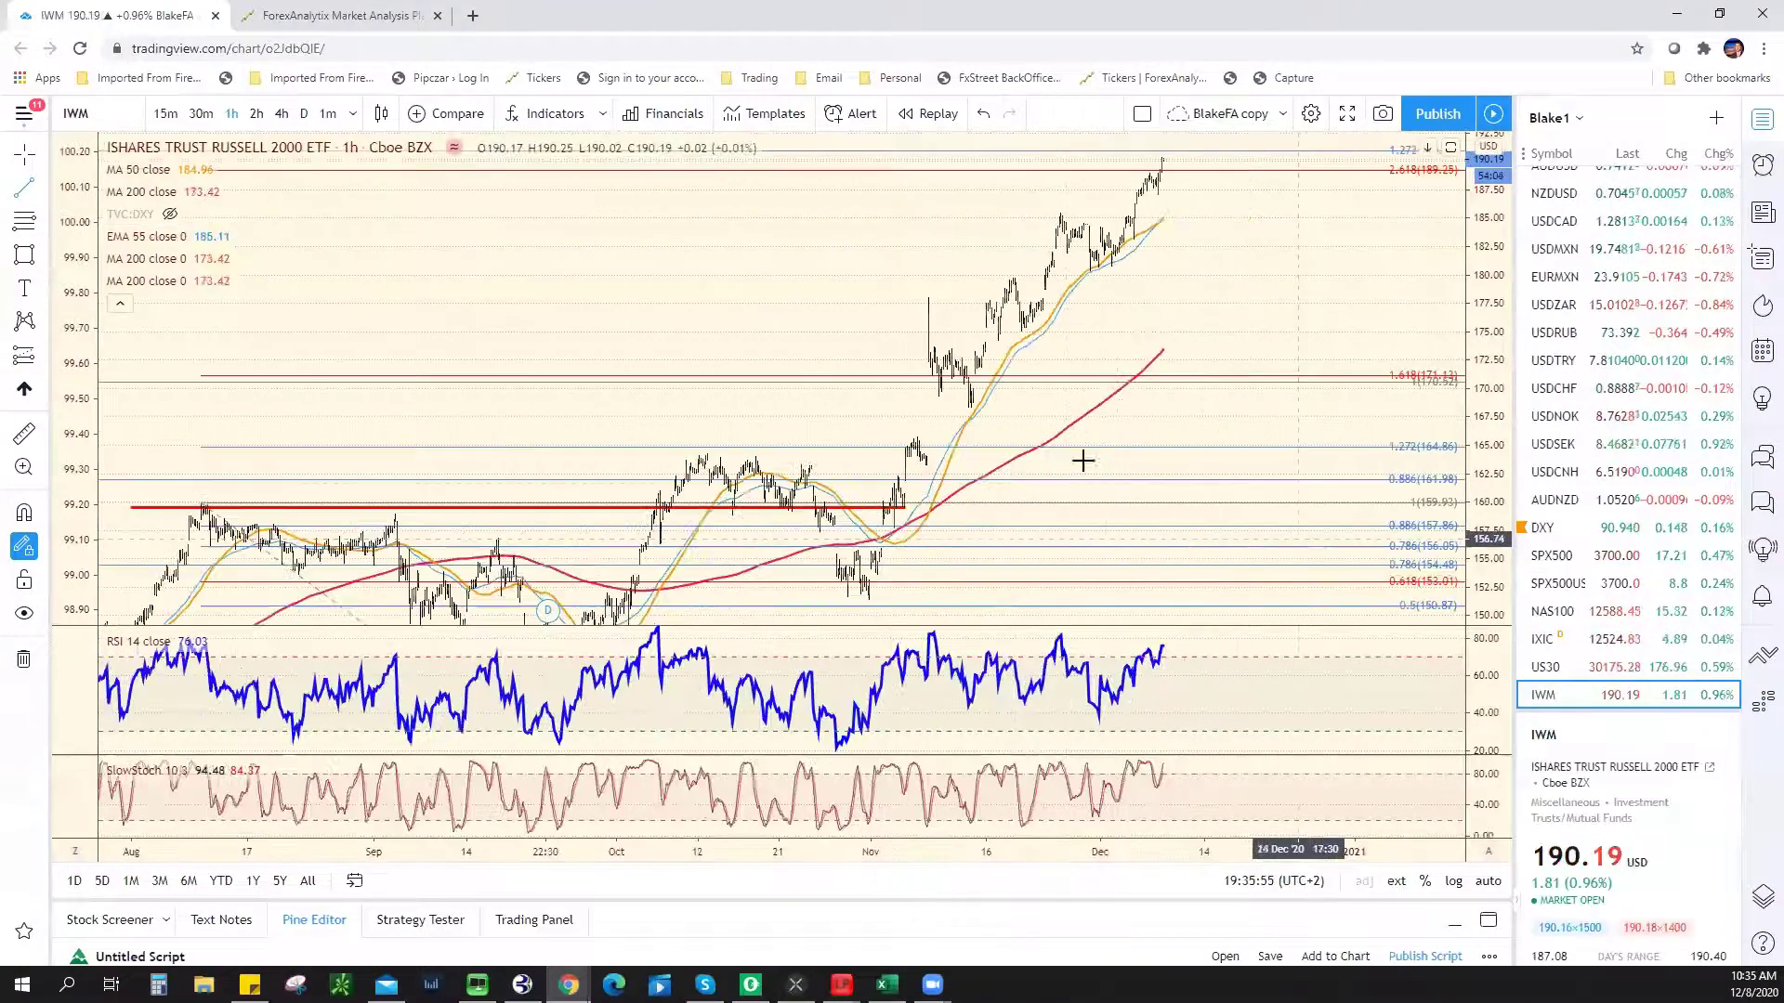
drag(1090, 402, 1009, 179)
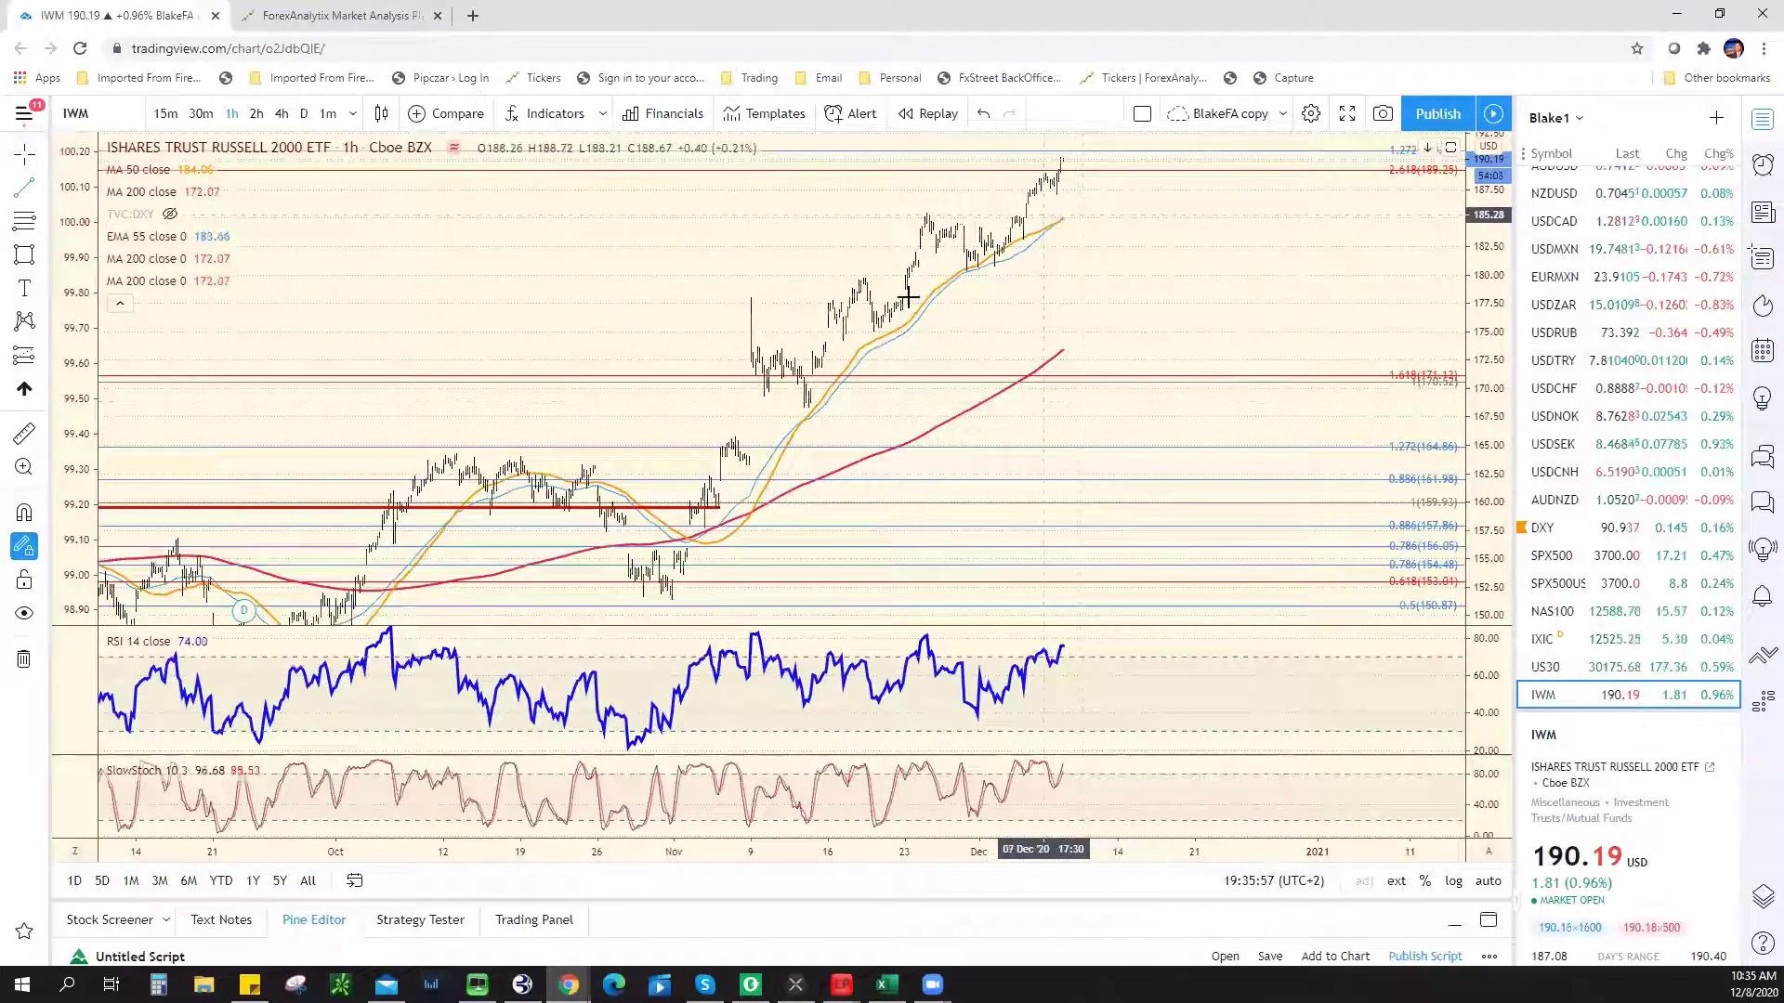
key(alt+r)
click(304, 115)
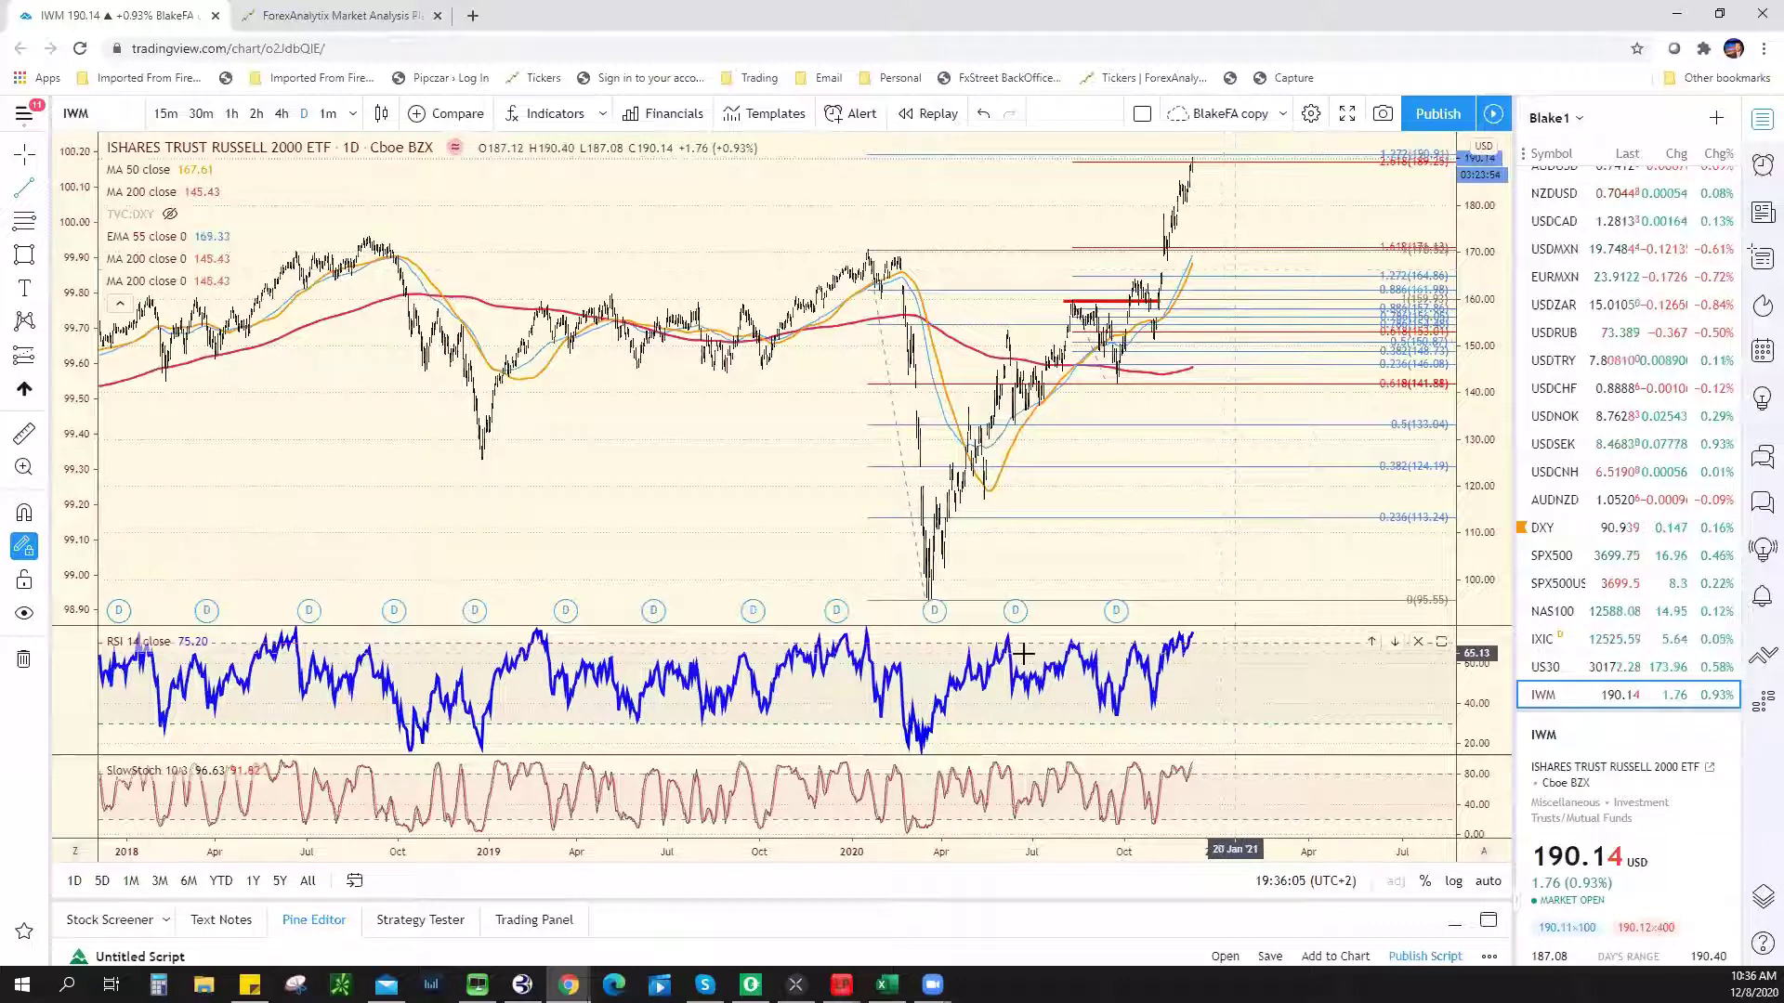
Zoom out to show IWM history back to 2012 and select the red 159.92 level.
scroll(1022, 659, up, 3)
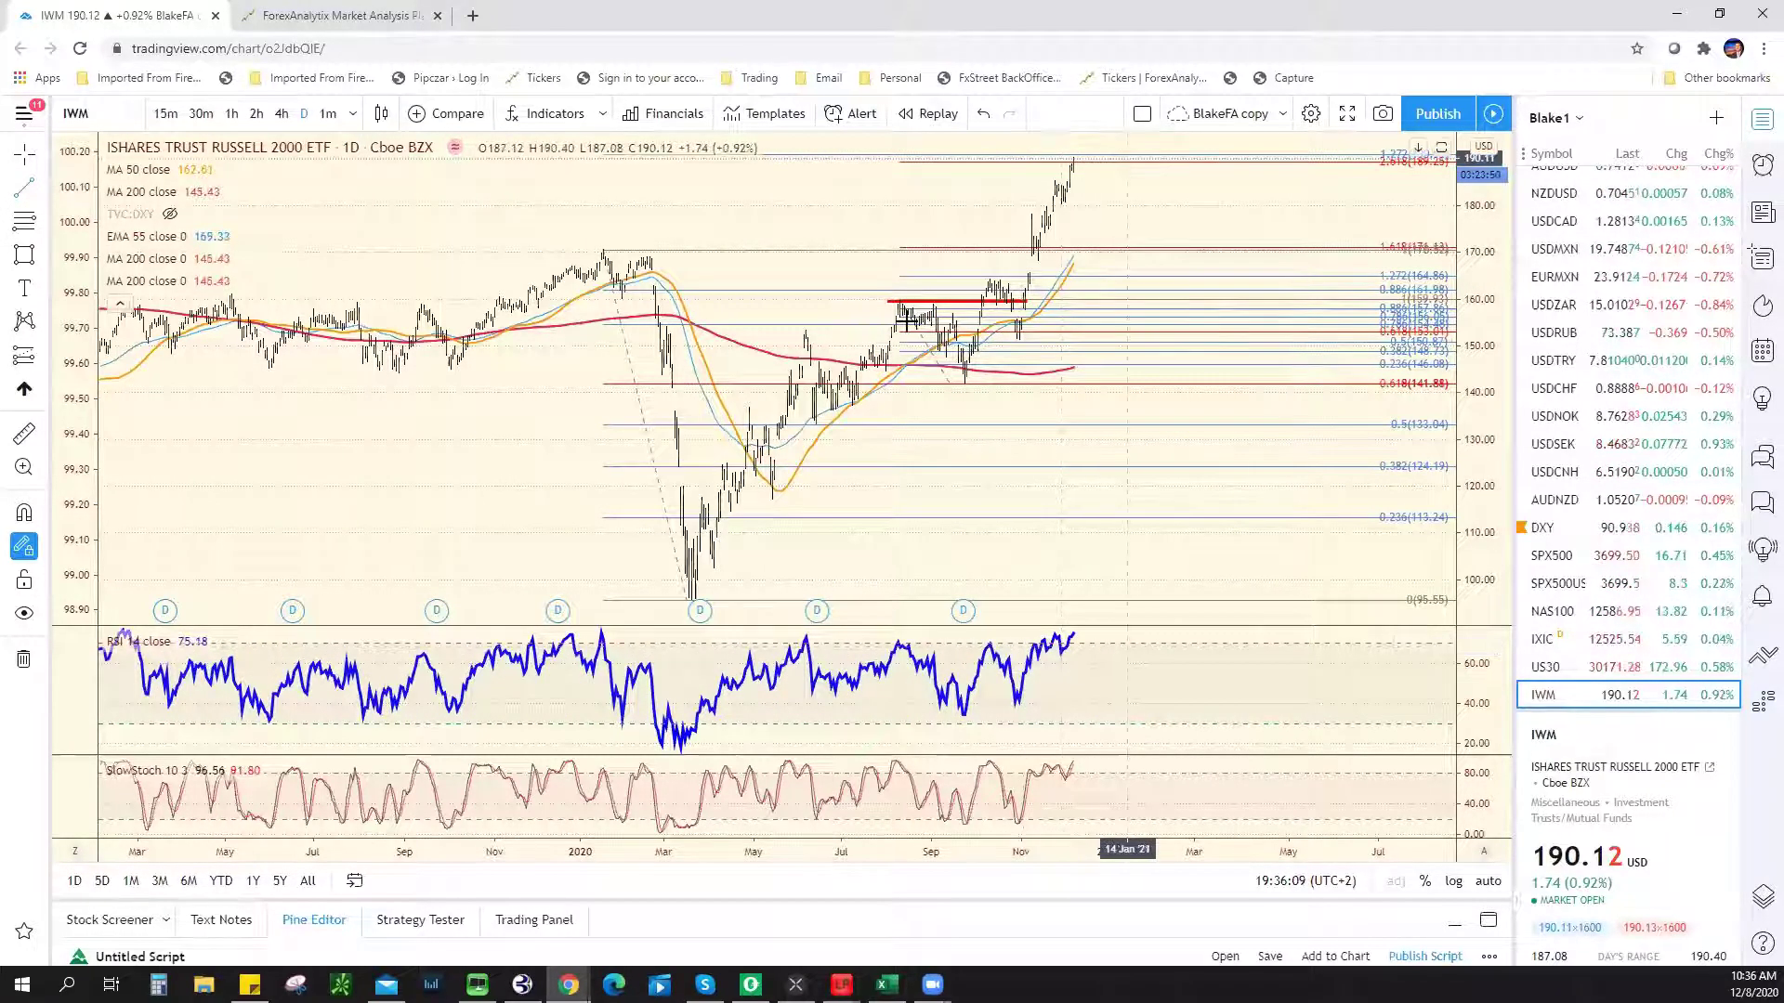
scroll(1129, 206, down, 3)
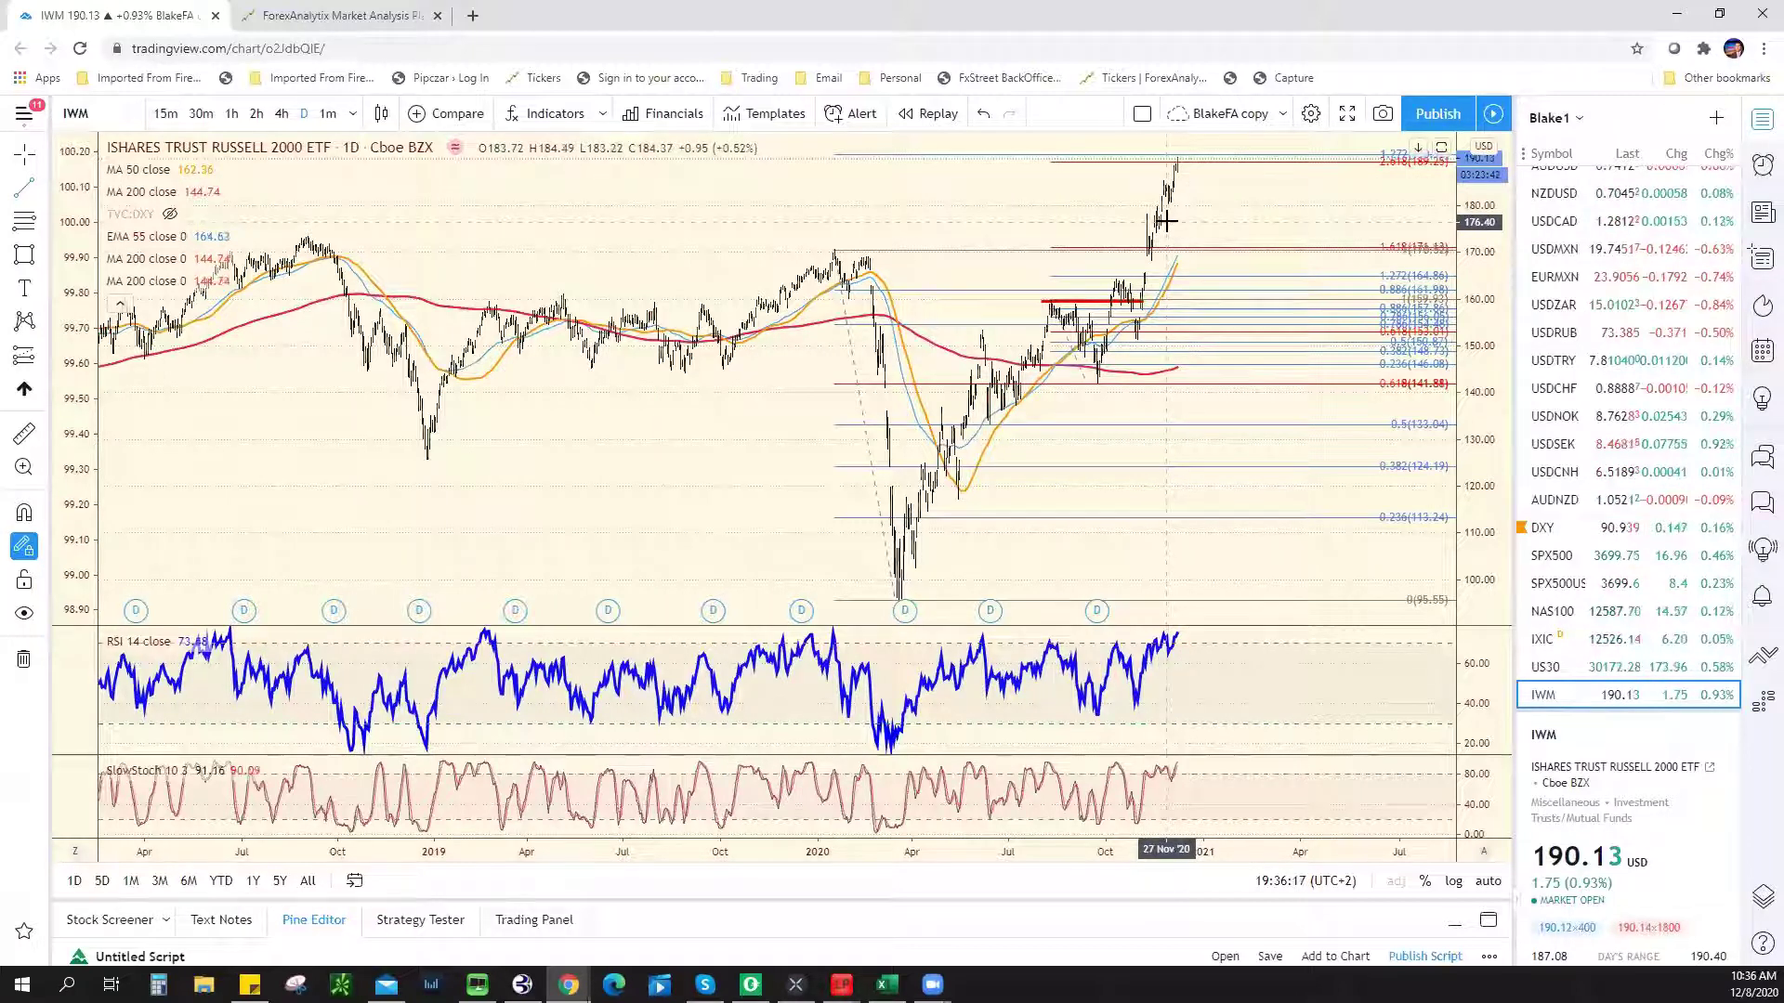
scroll(1158, 221, up, 3)
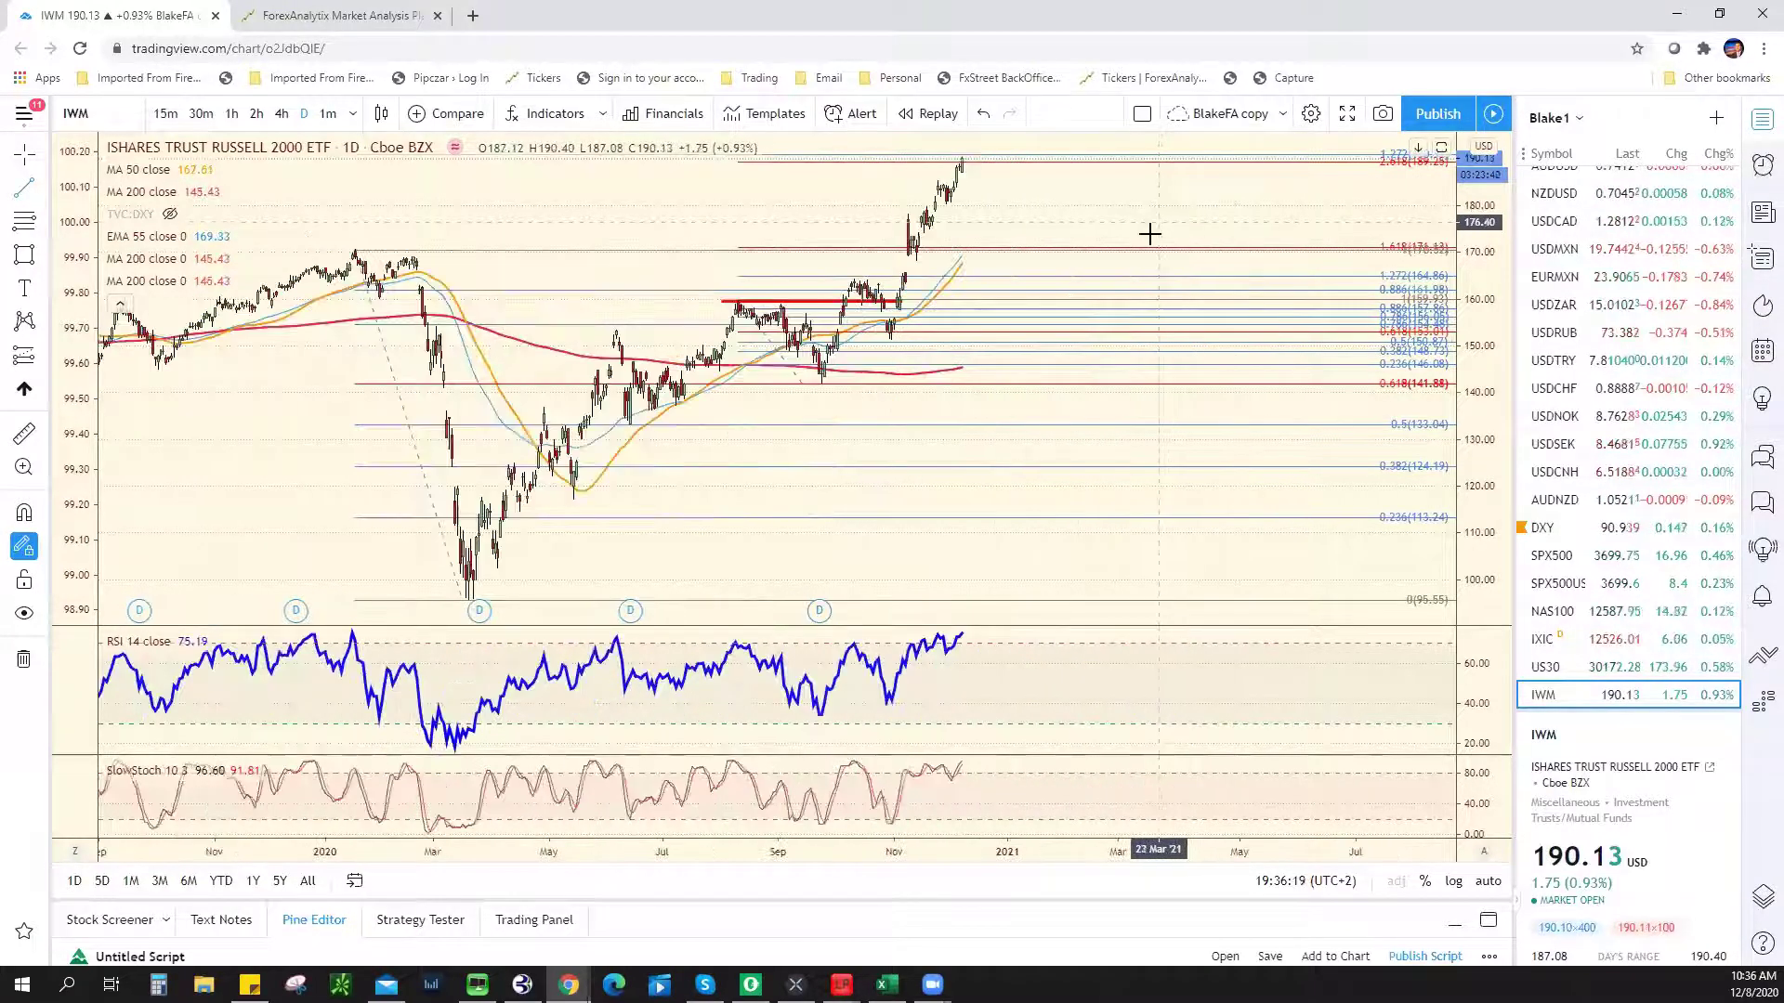
scroll(1193, 663, down, 3)
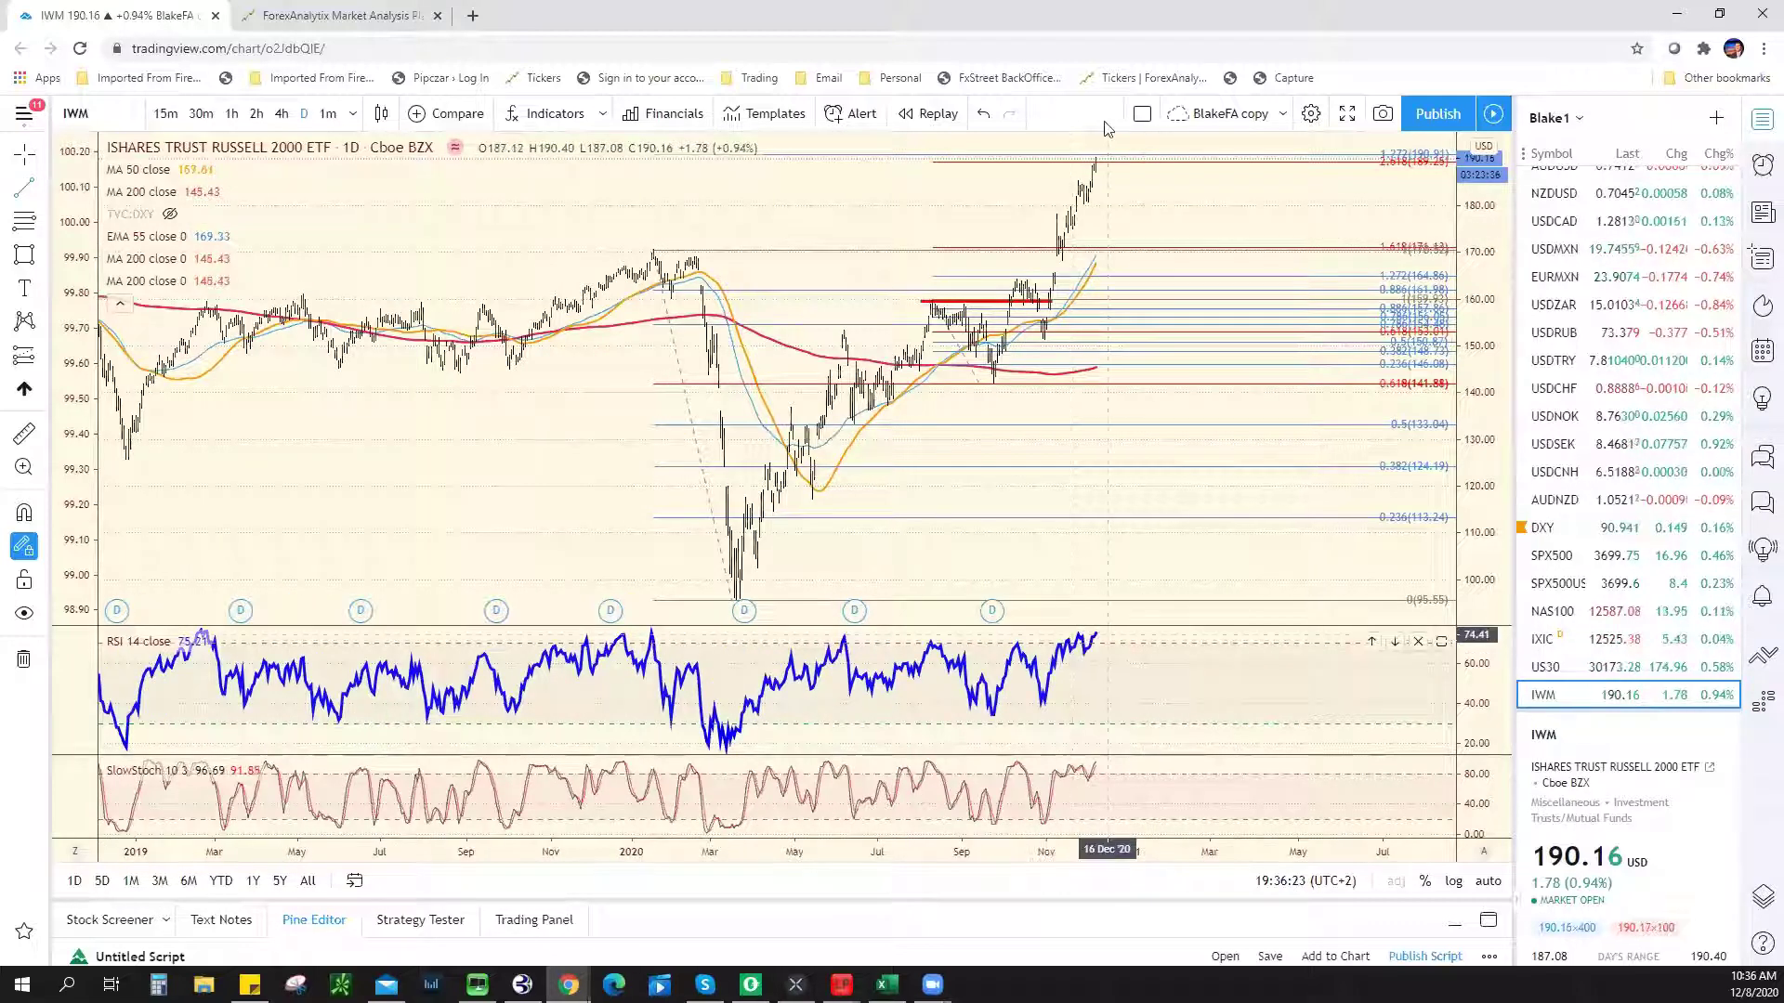
click(1057, 302)
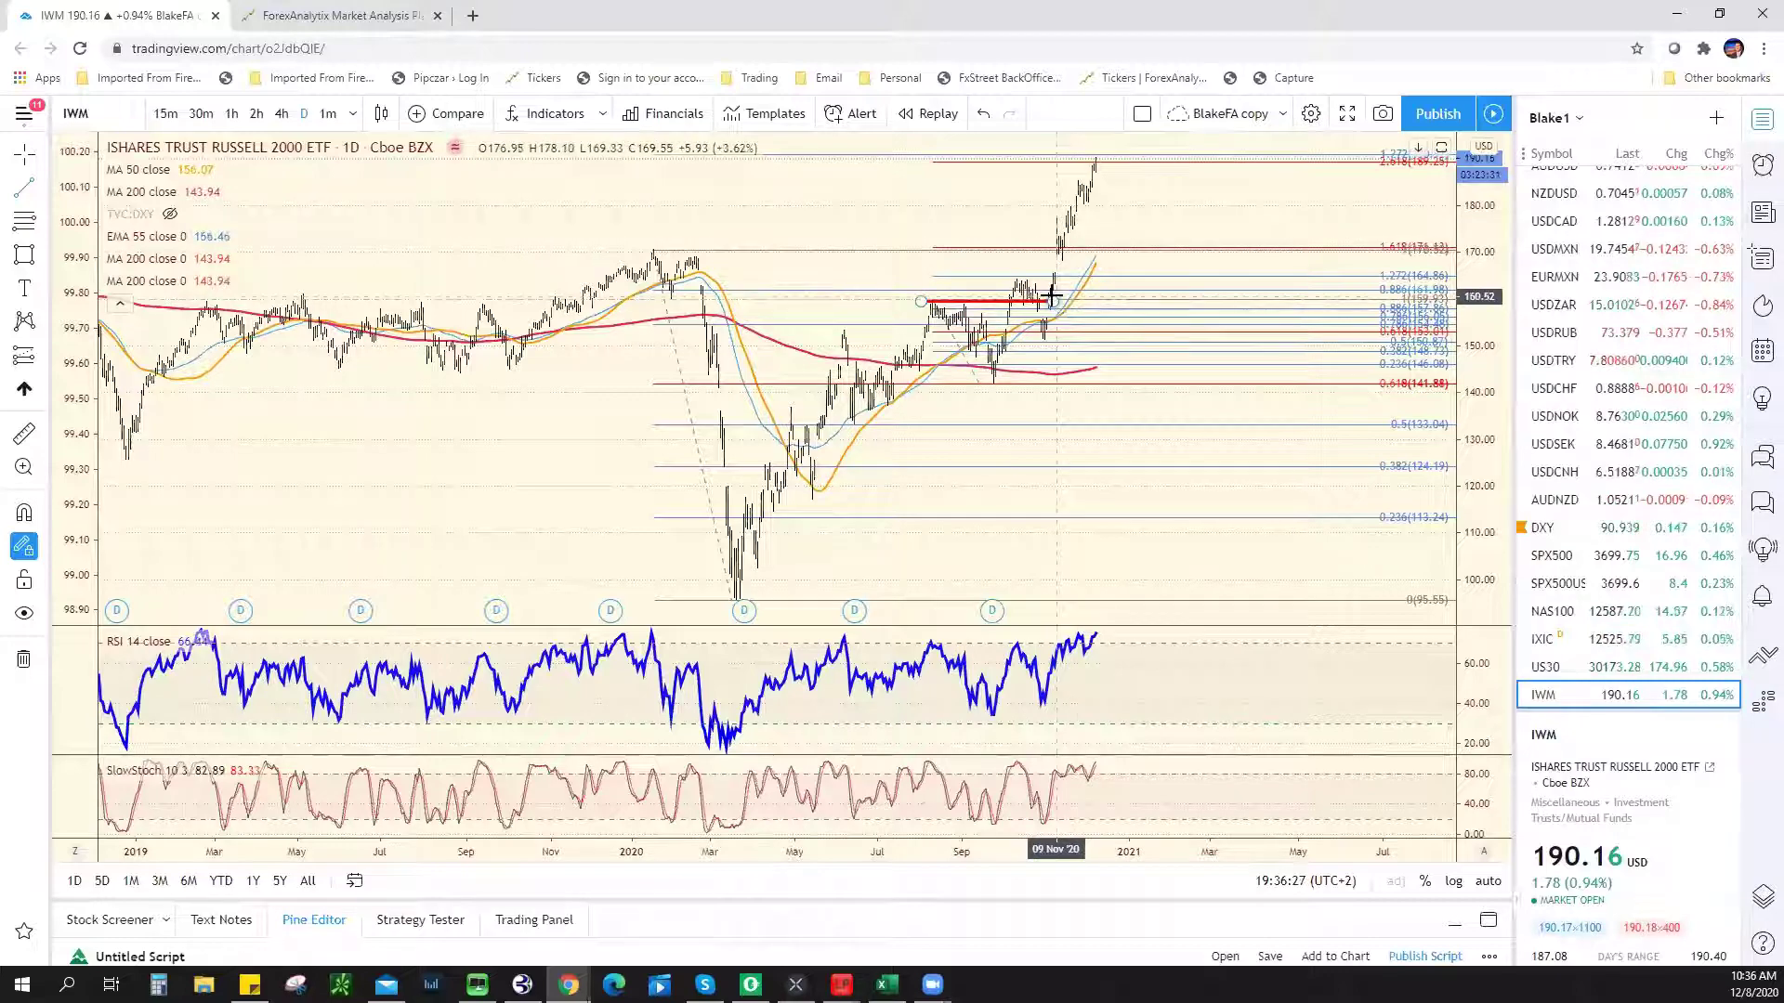
scroll(1050, 296, down, 2)
scroll(1049, 296, down, 2)
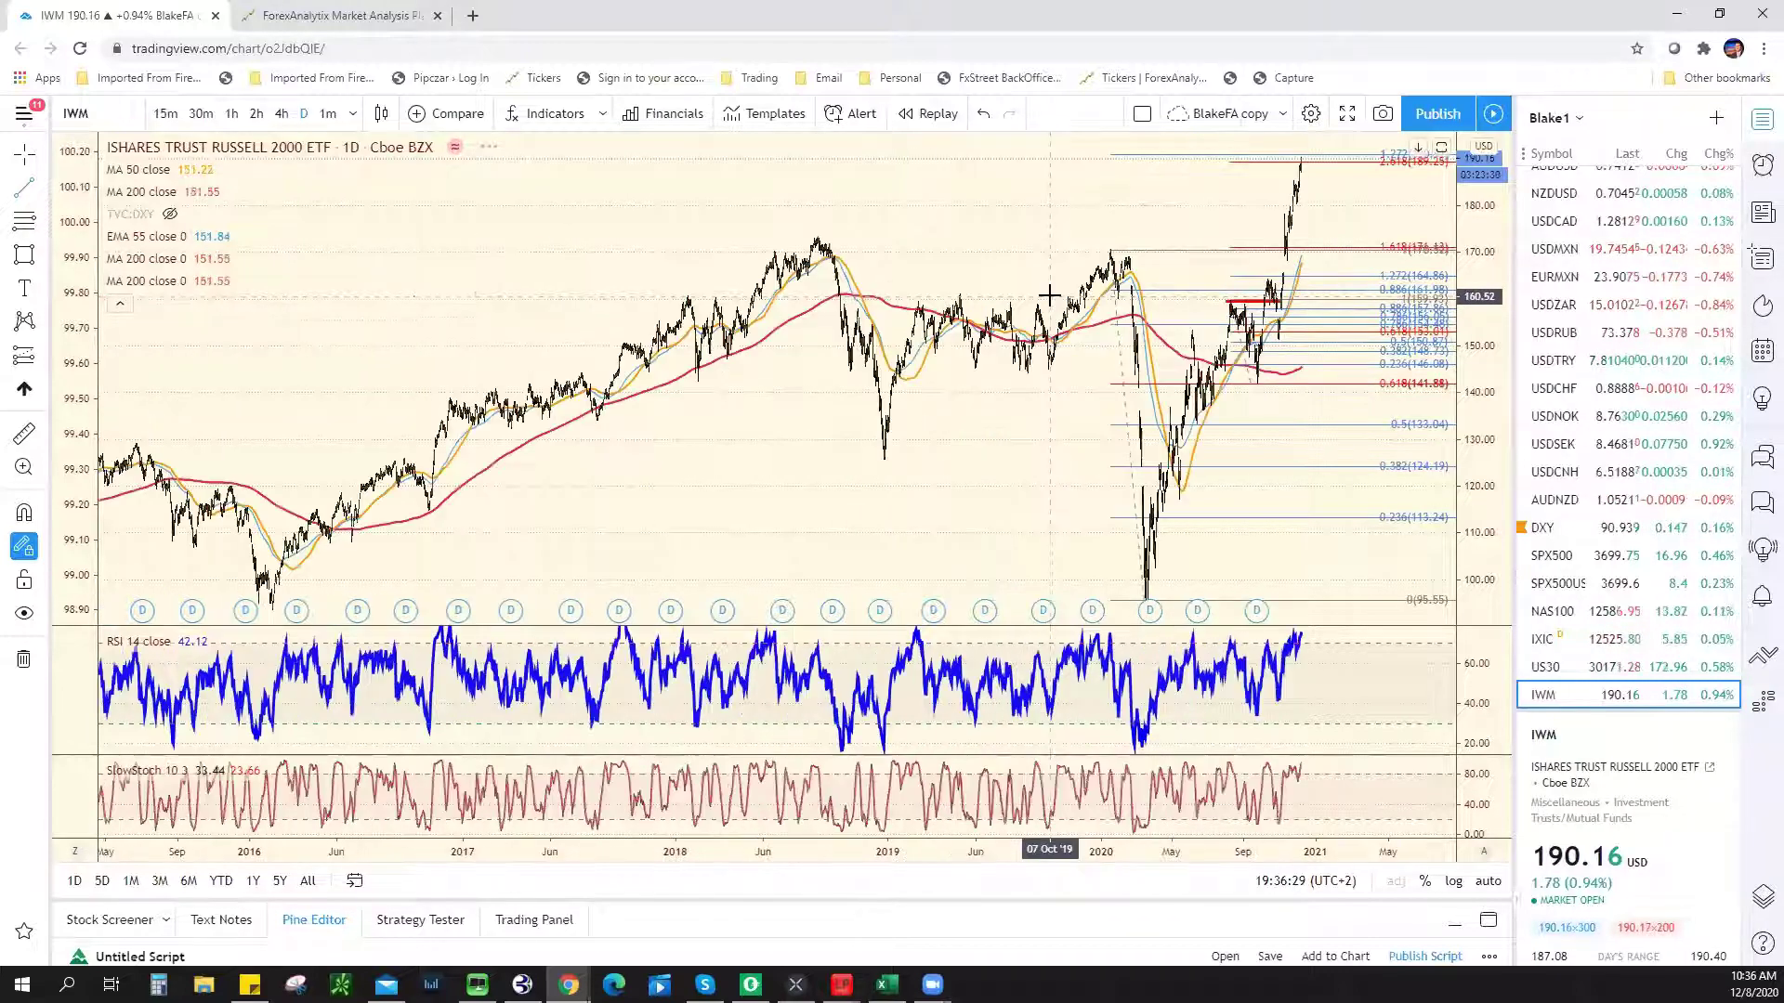
scroll(1049, 295, down, 2)
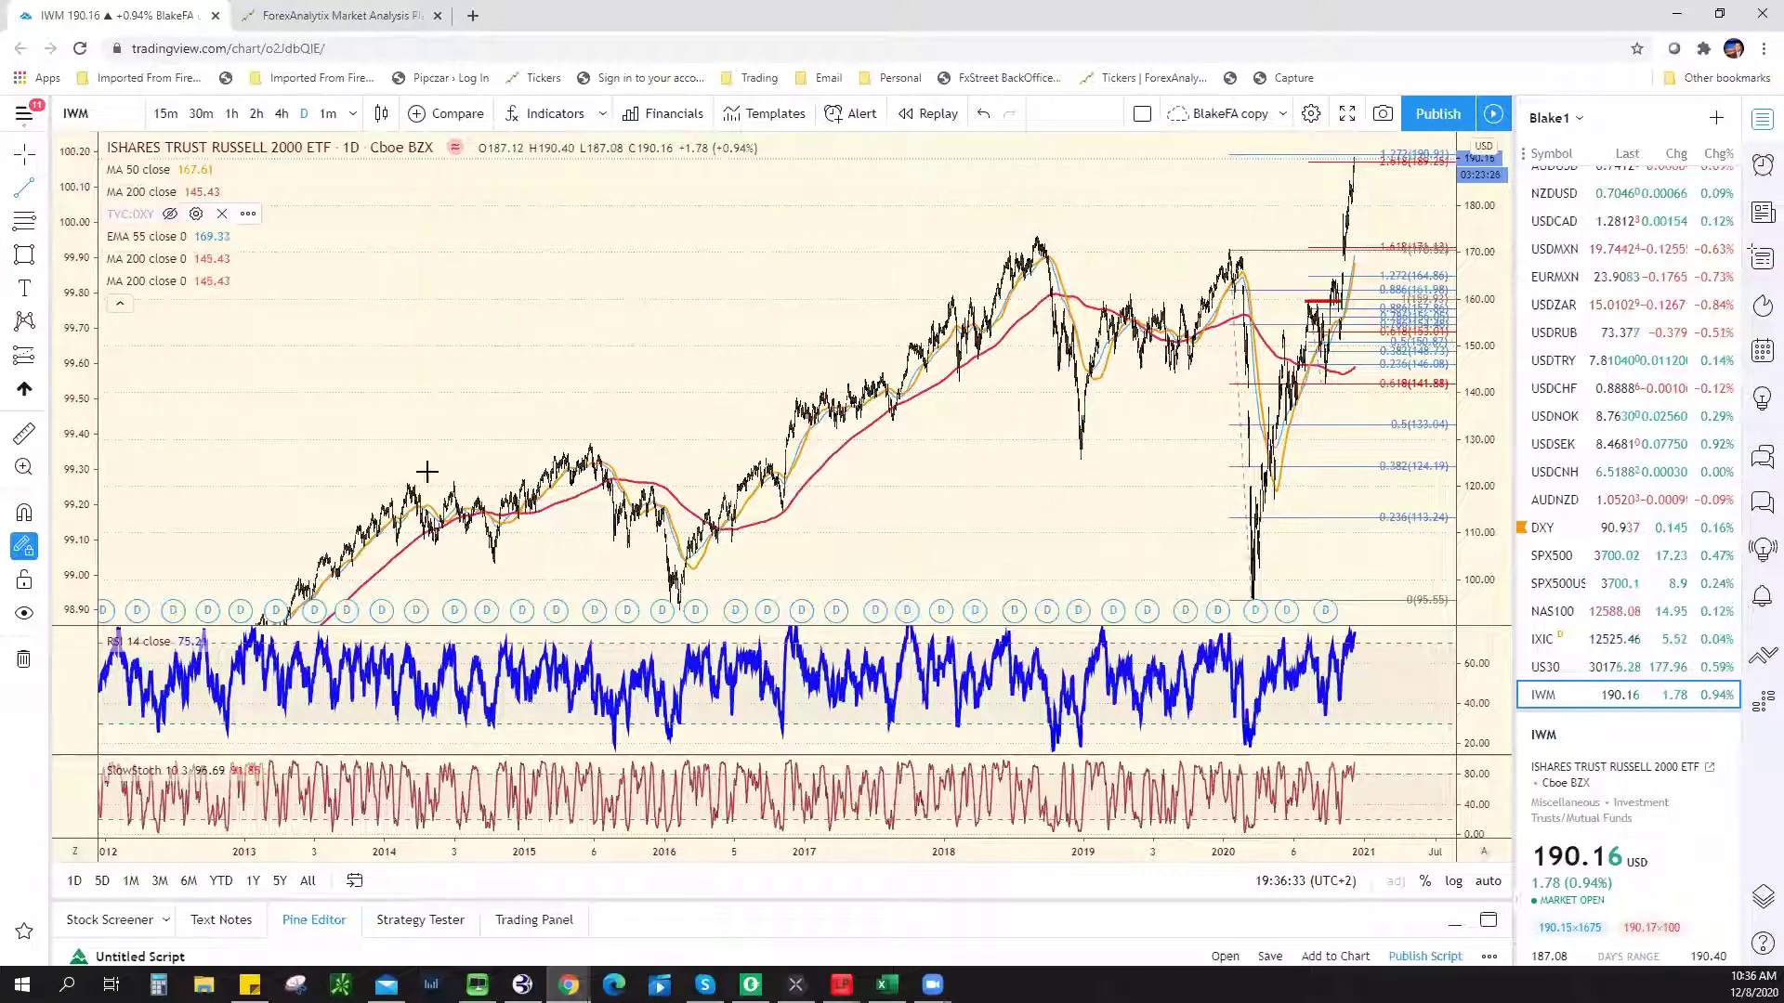
Draw a red trend line through the 2014 and 2018 IWM highs, extended to May 2021.
click(1316, 152)
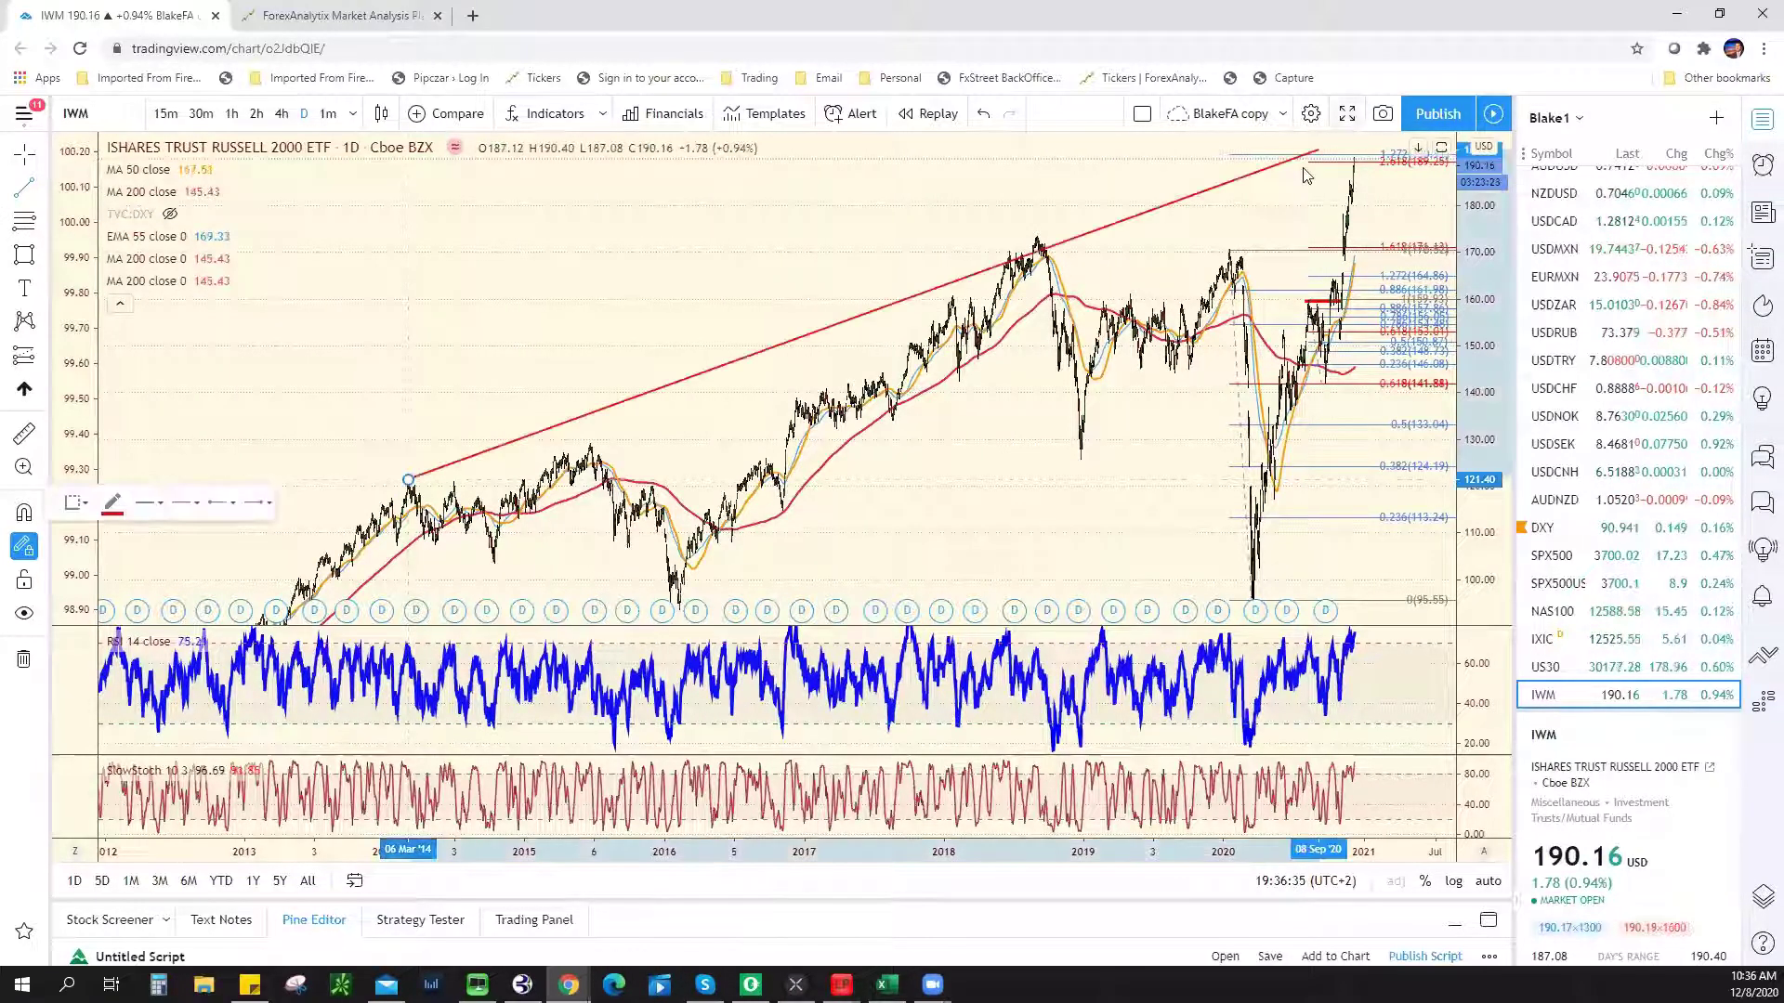
mouse_move(1409, 161)
mouse_down()
mouse_move(1473, 209)
mouse_move(1389, 168)
mouse_move(1403, 170)
mouse_up()
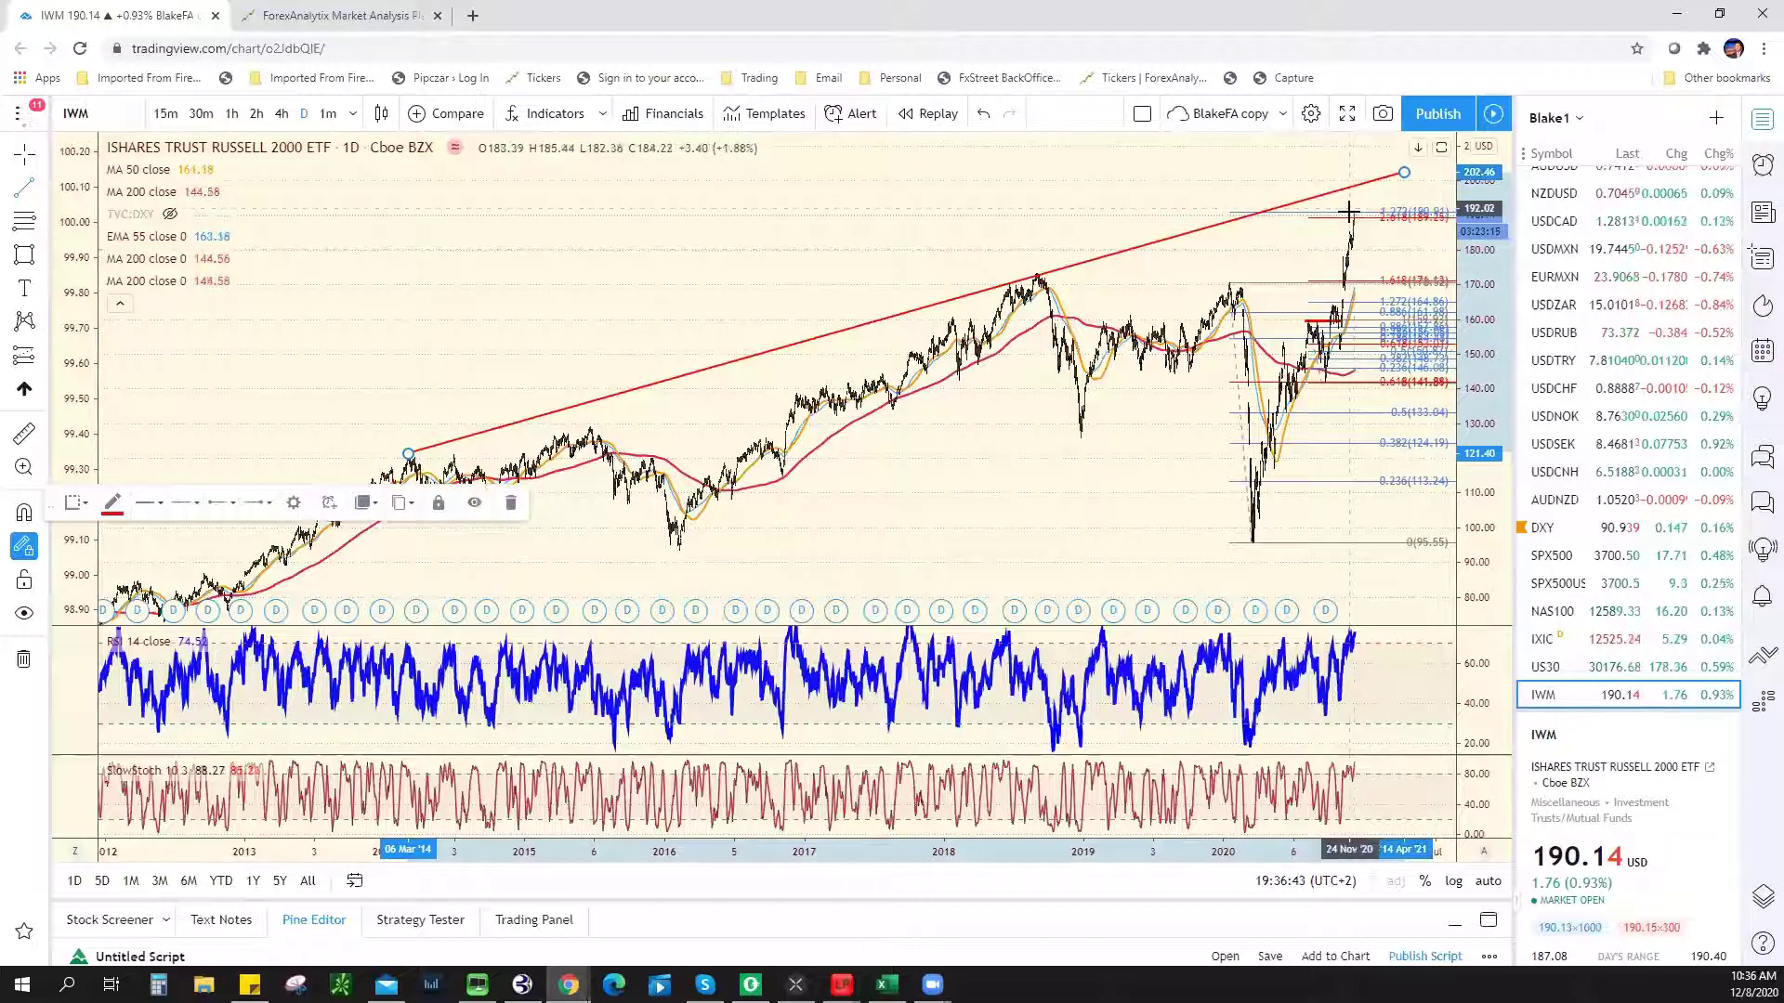
scroll(697, 639, up, 2)
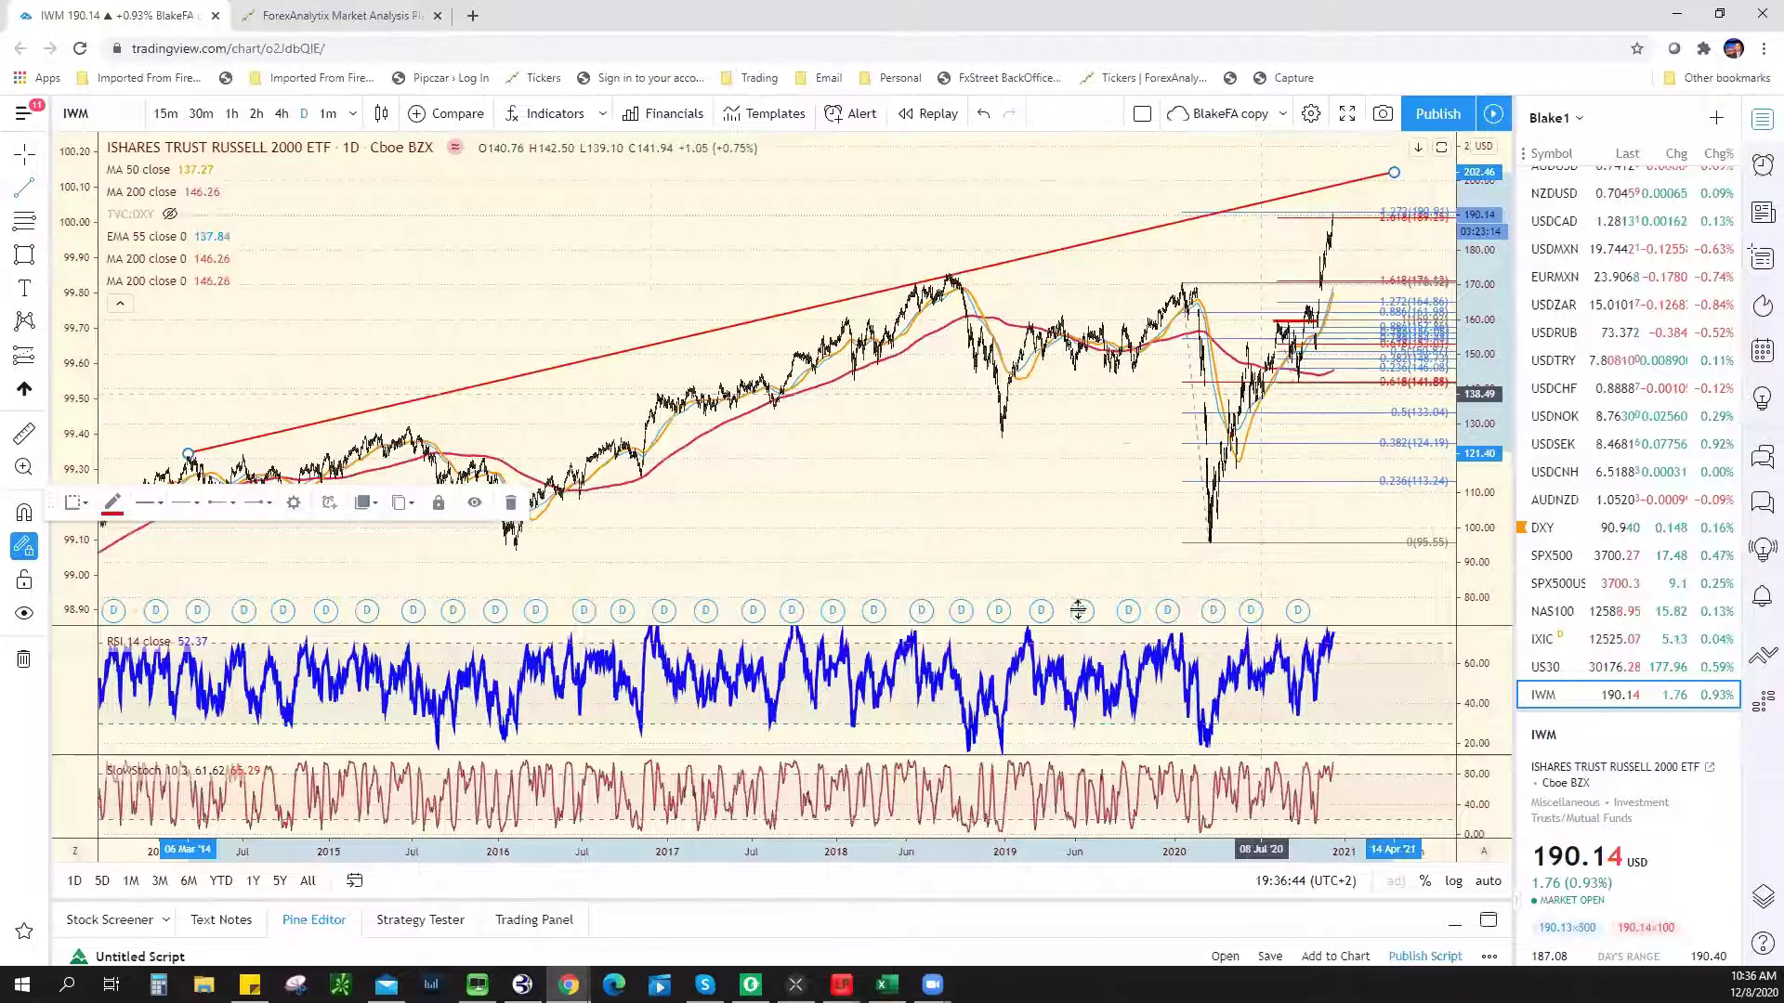
scroll(1078, 611, up, 2)
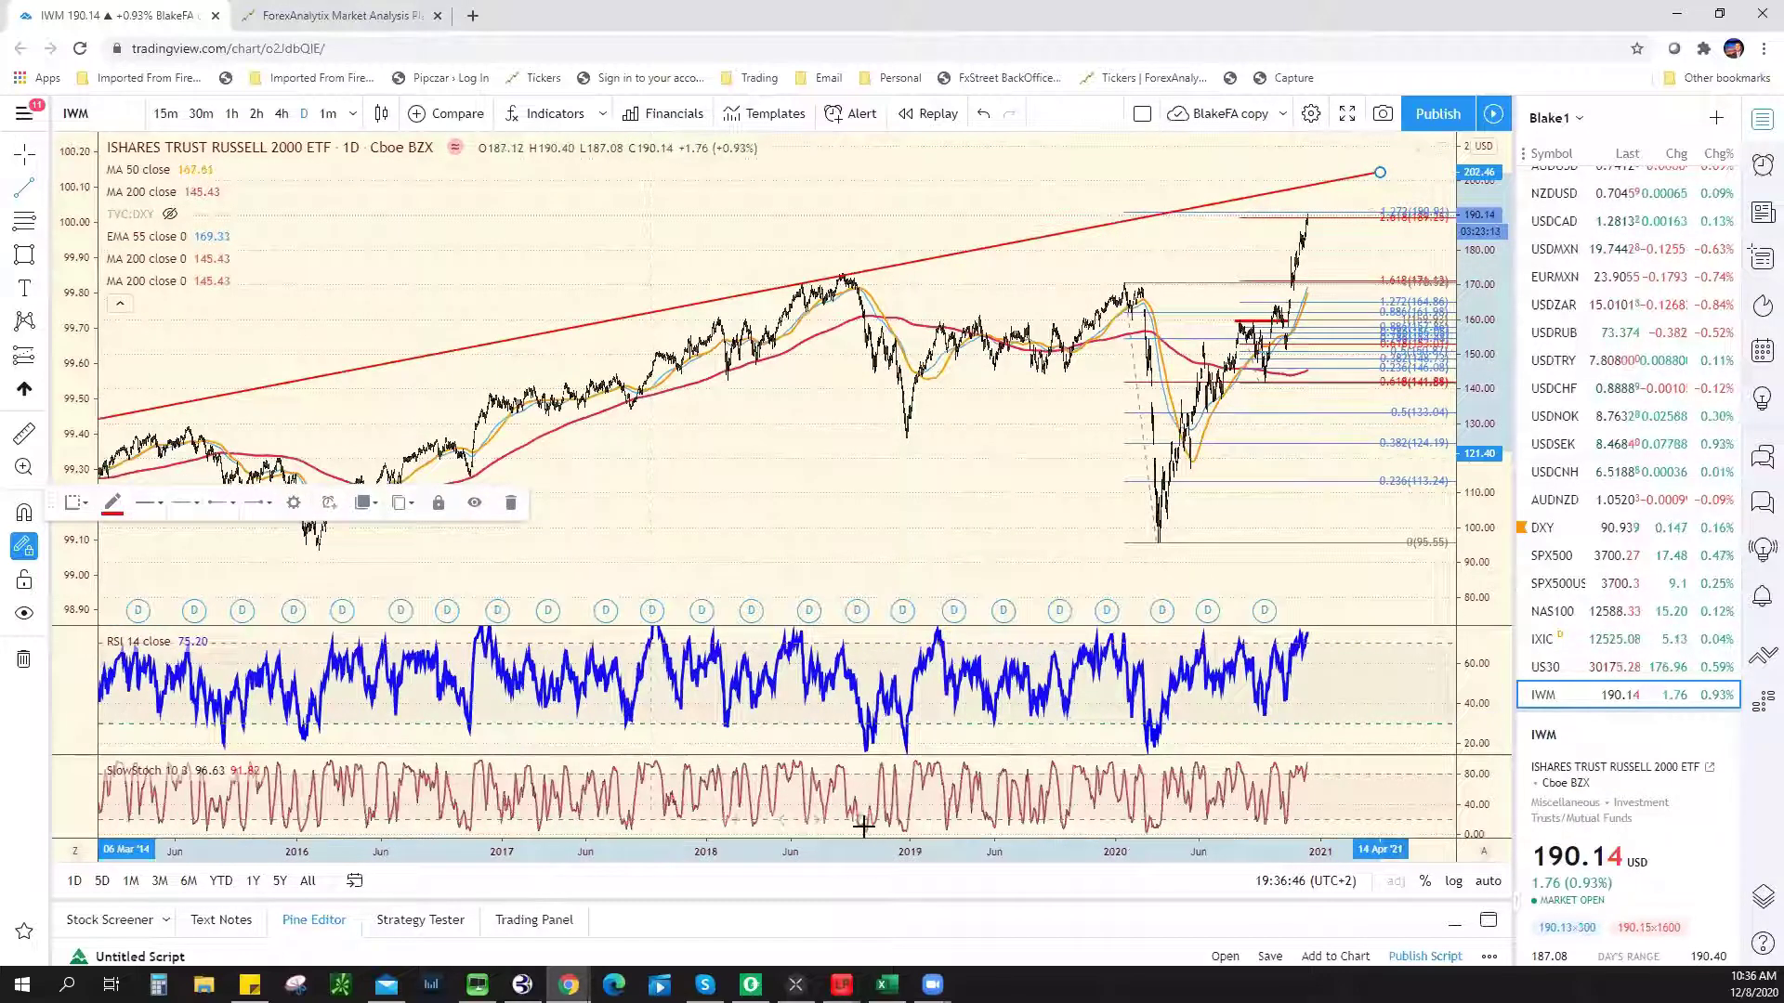
scroll(1264, 521, up, 5)
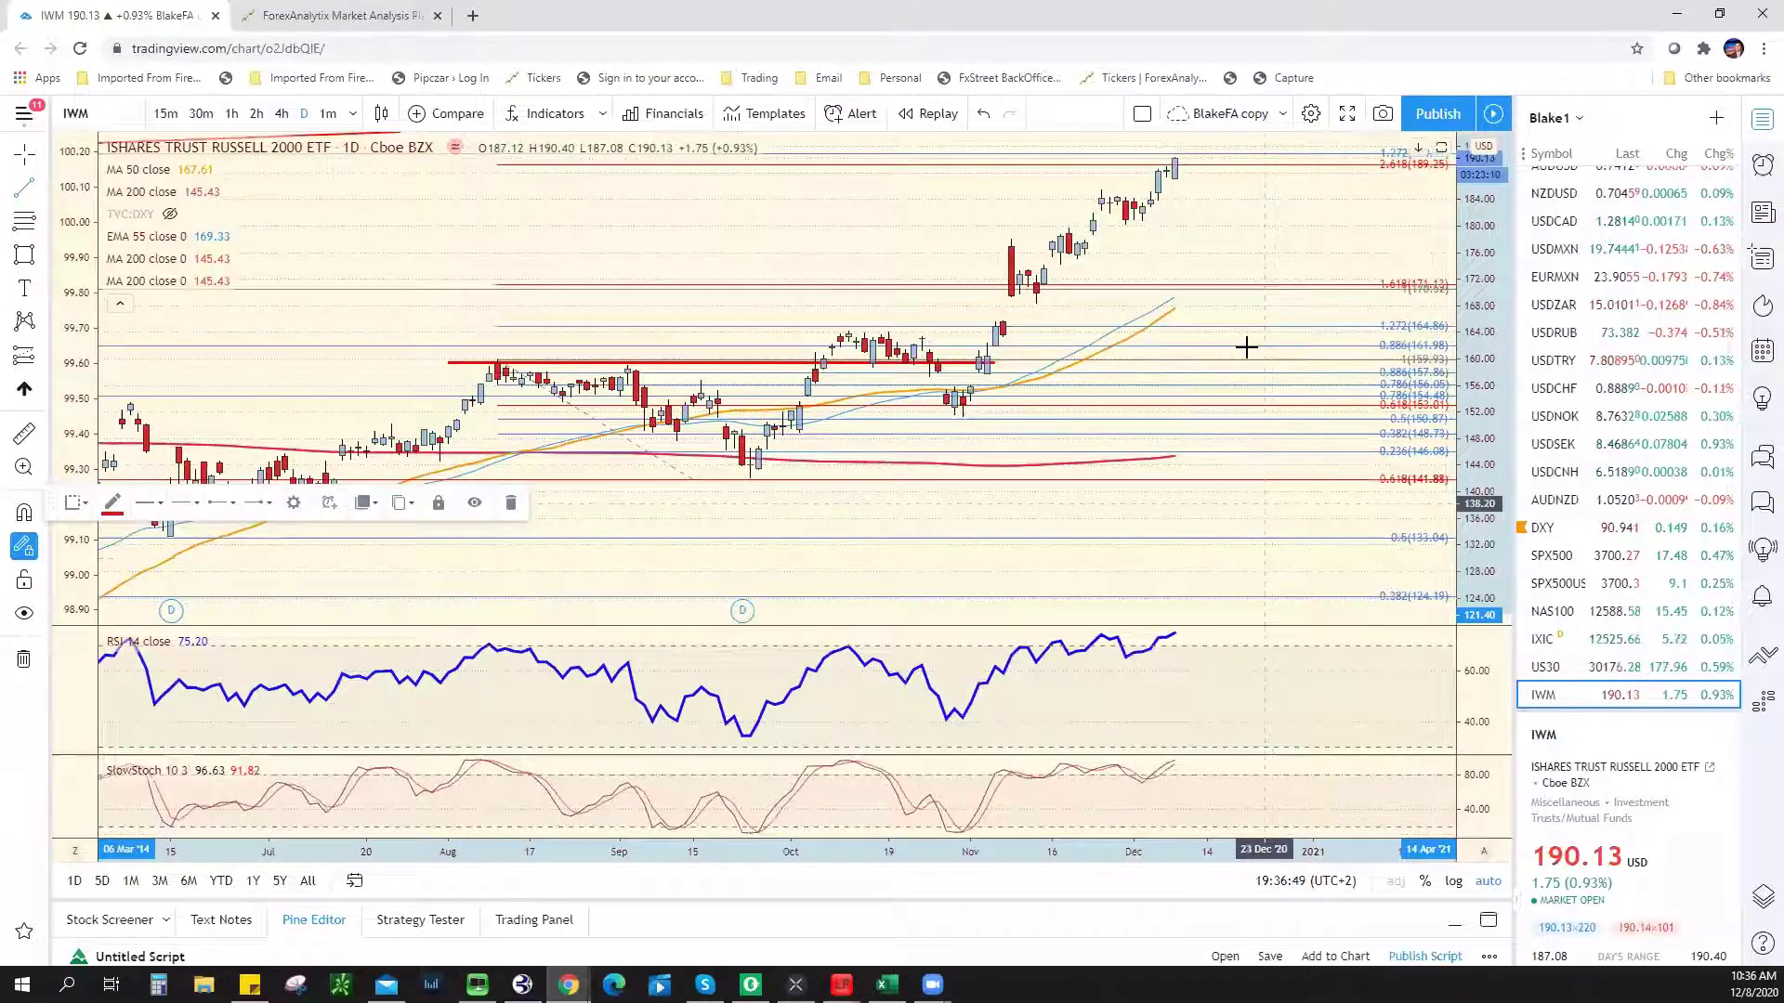
scroll(1240, 350, down, 2)
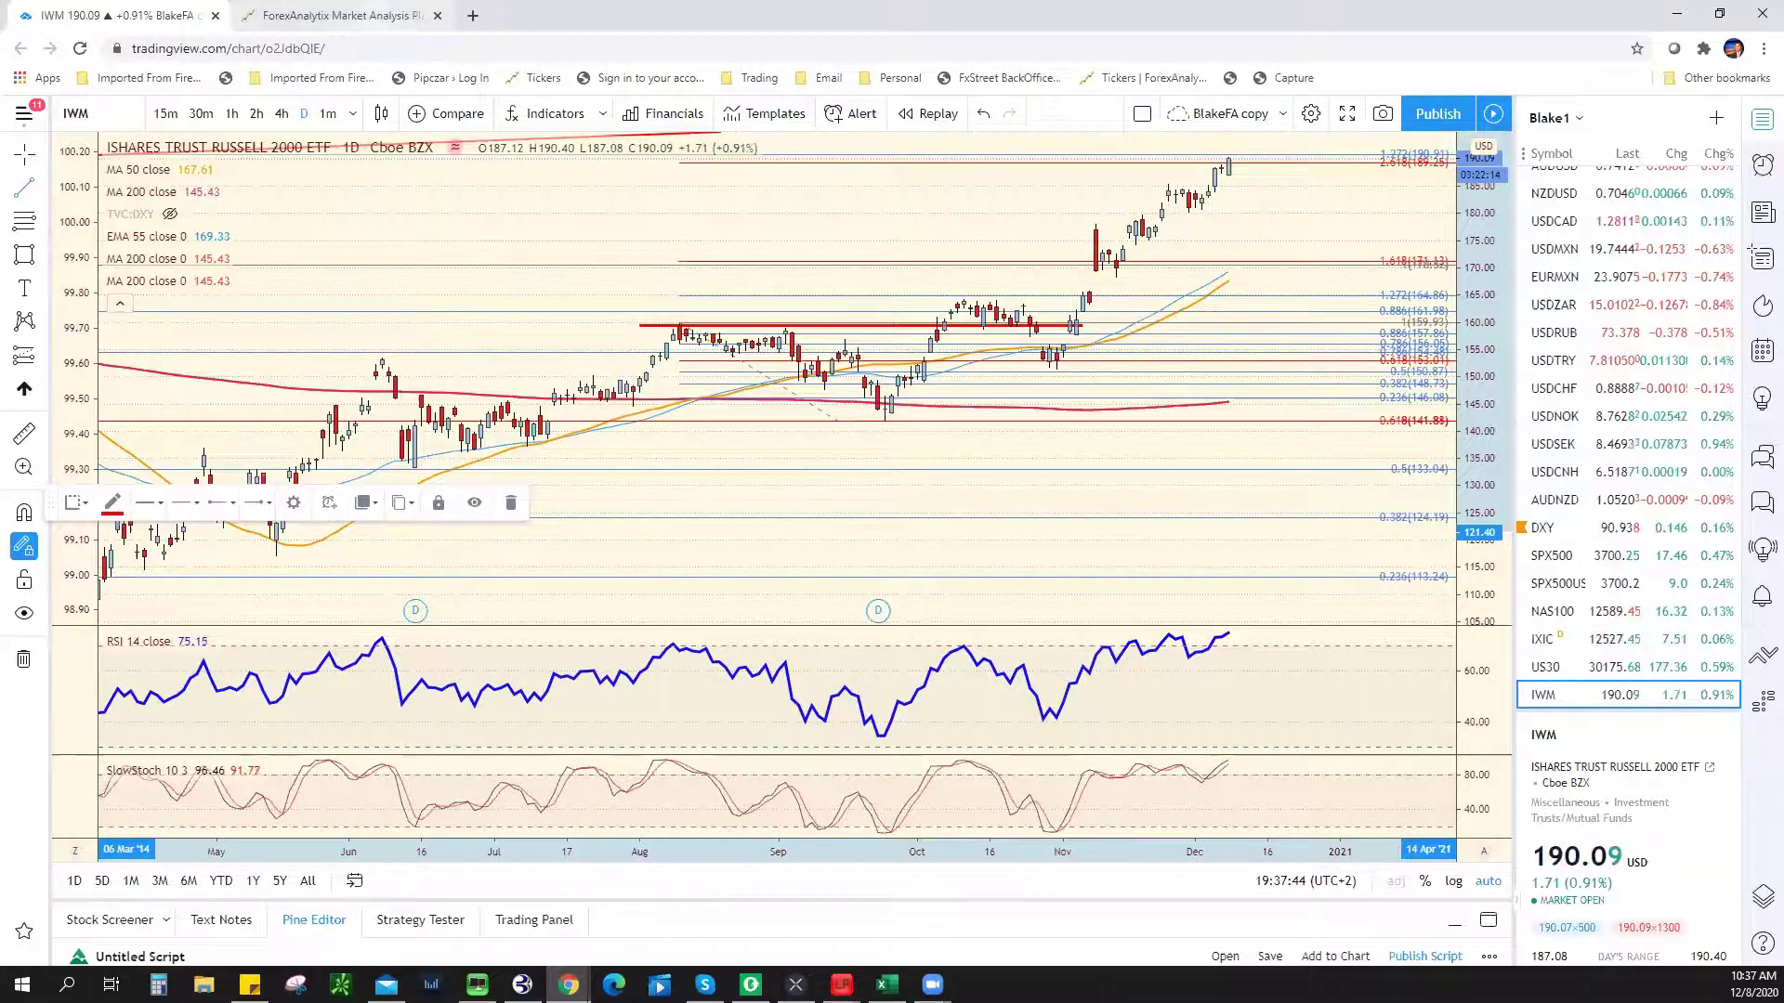
click(335, 16)
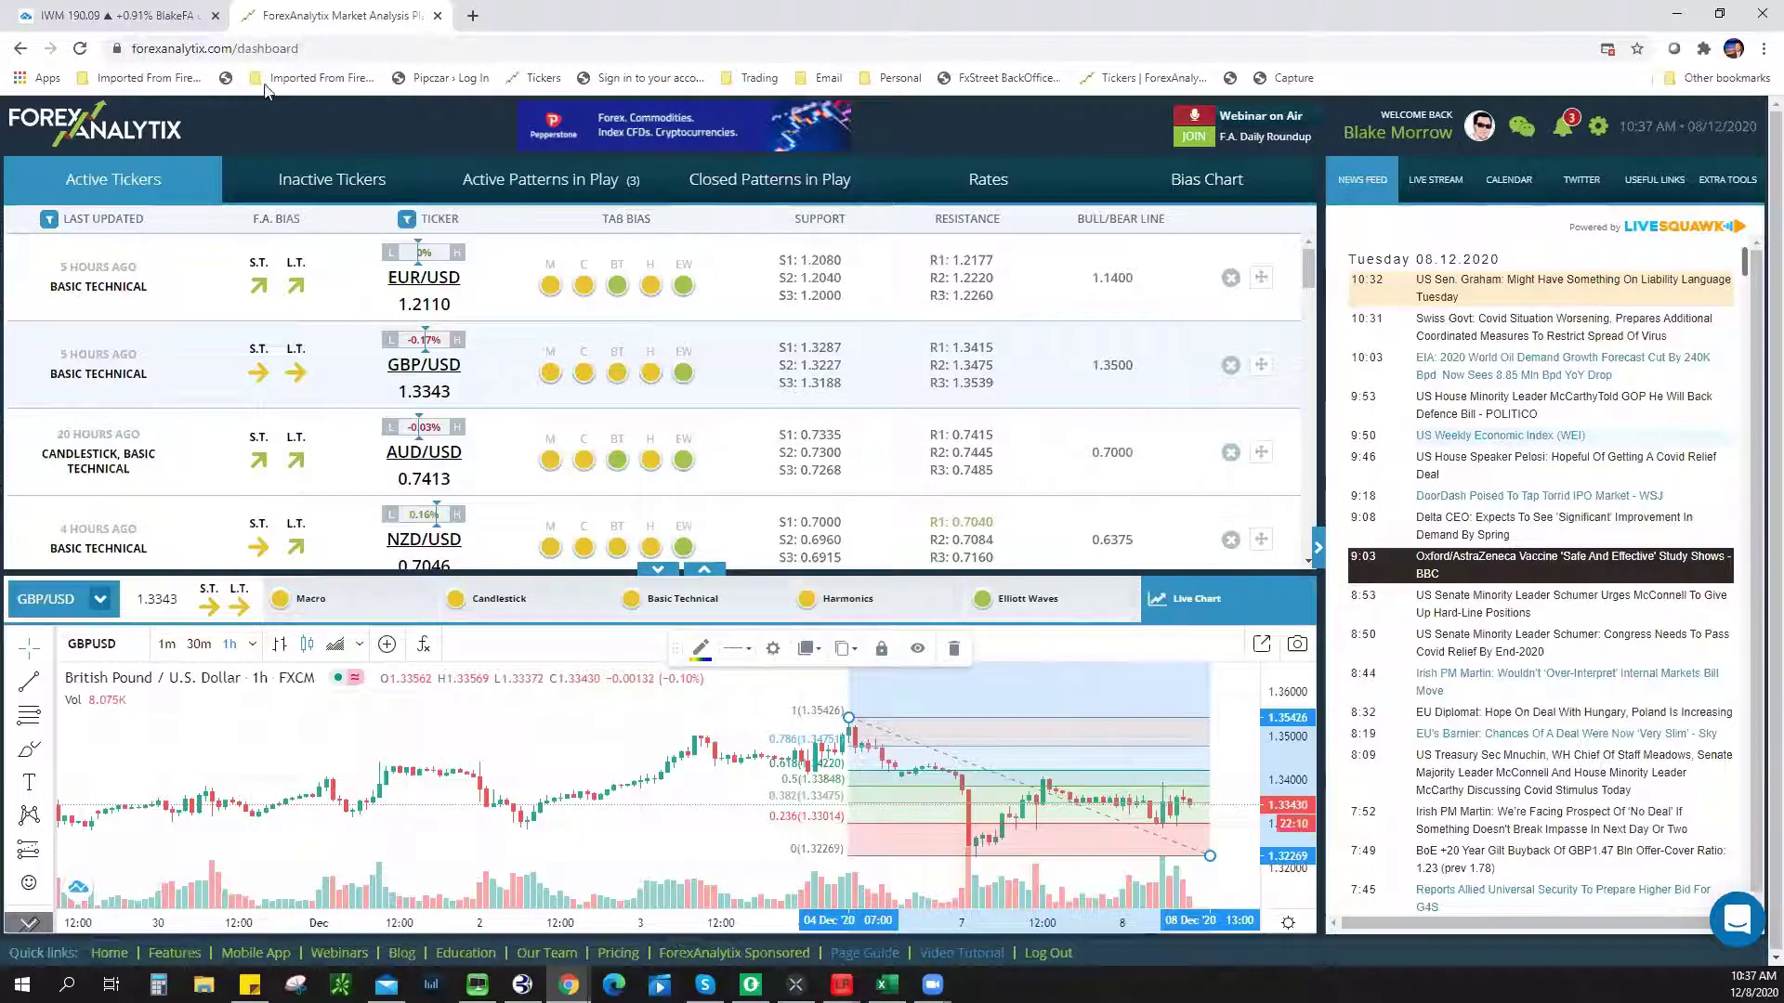
key(ctrl+Tab)
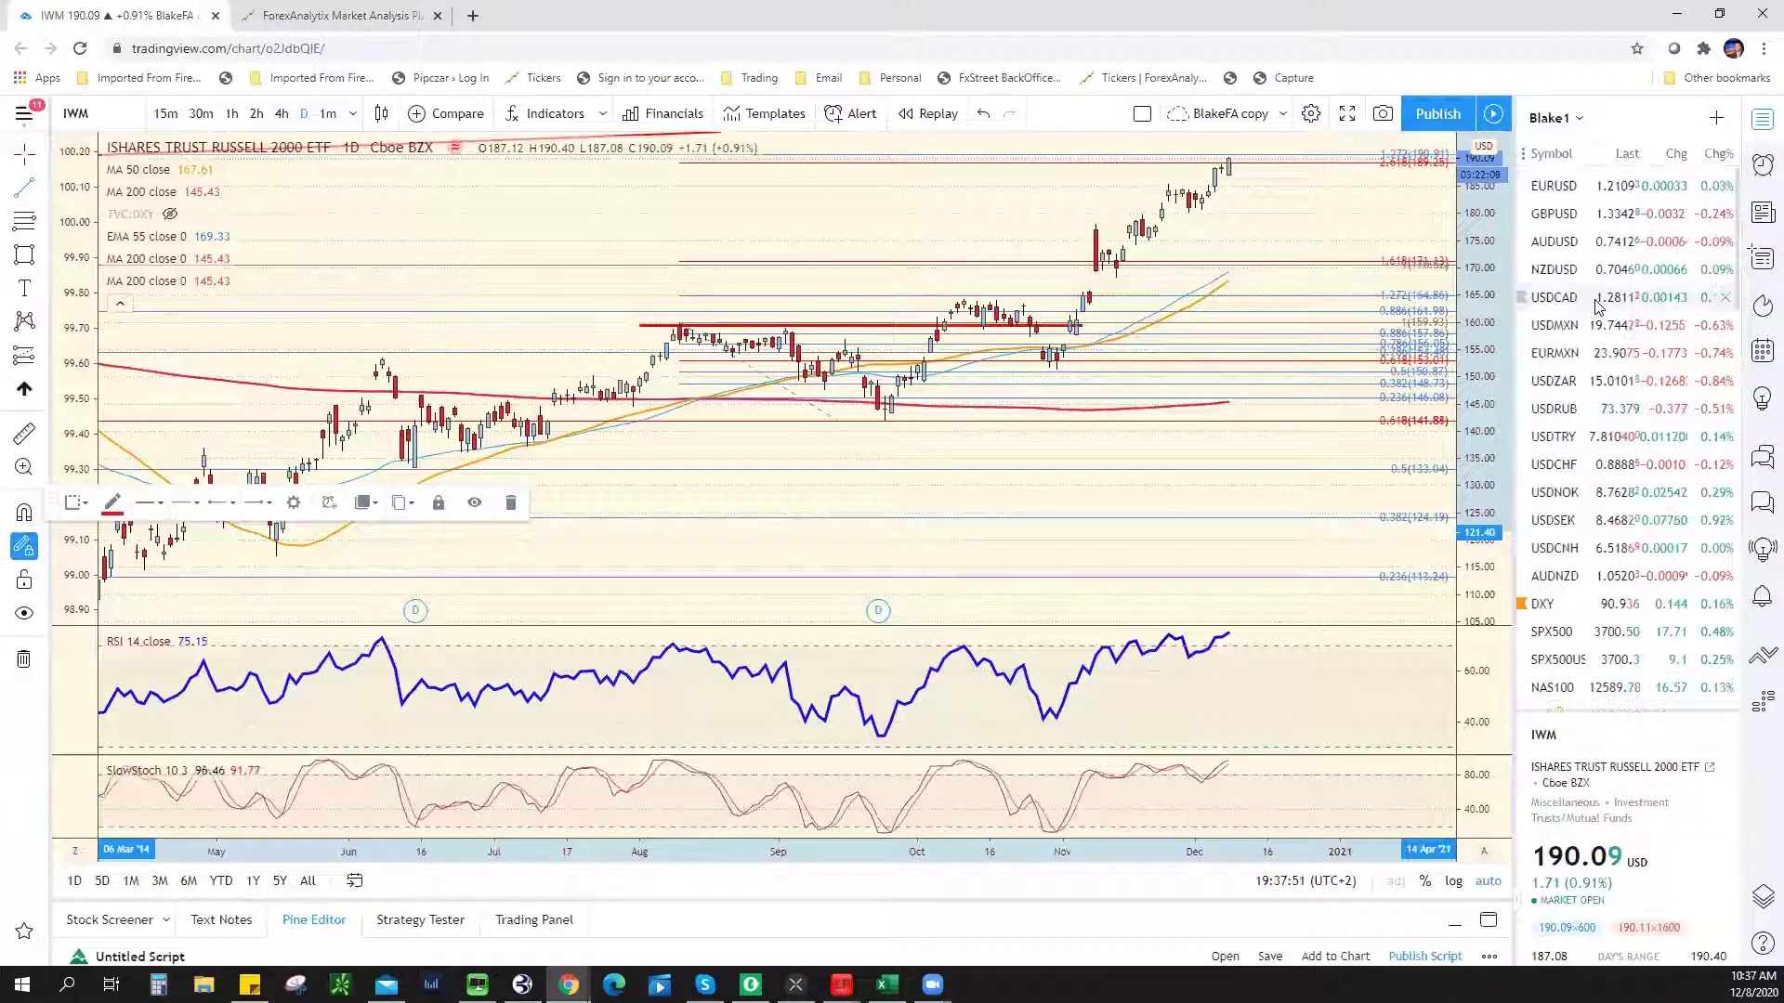
Load the USDCAD chart and switch it to the 4-hour timeframe with 4h.
key(Down)
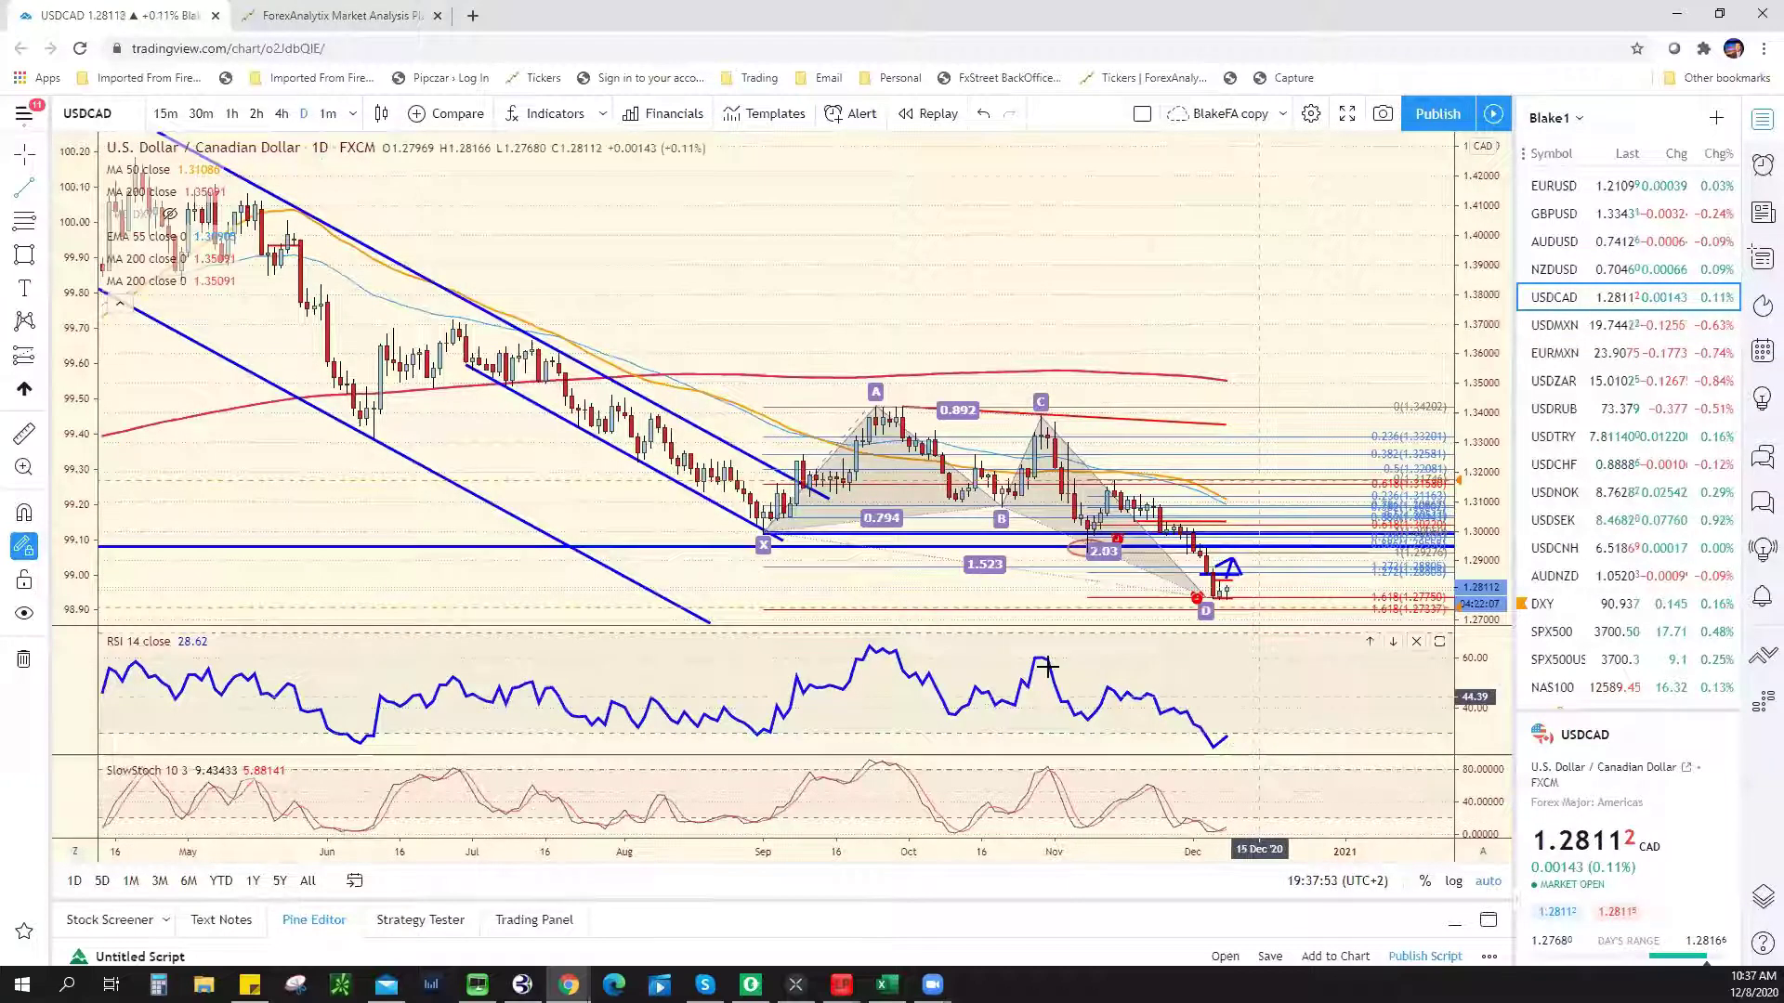
scroll(755, 496, up, 5)
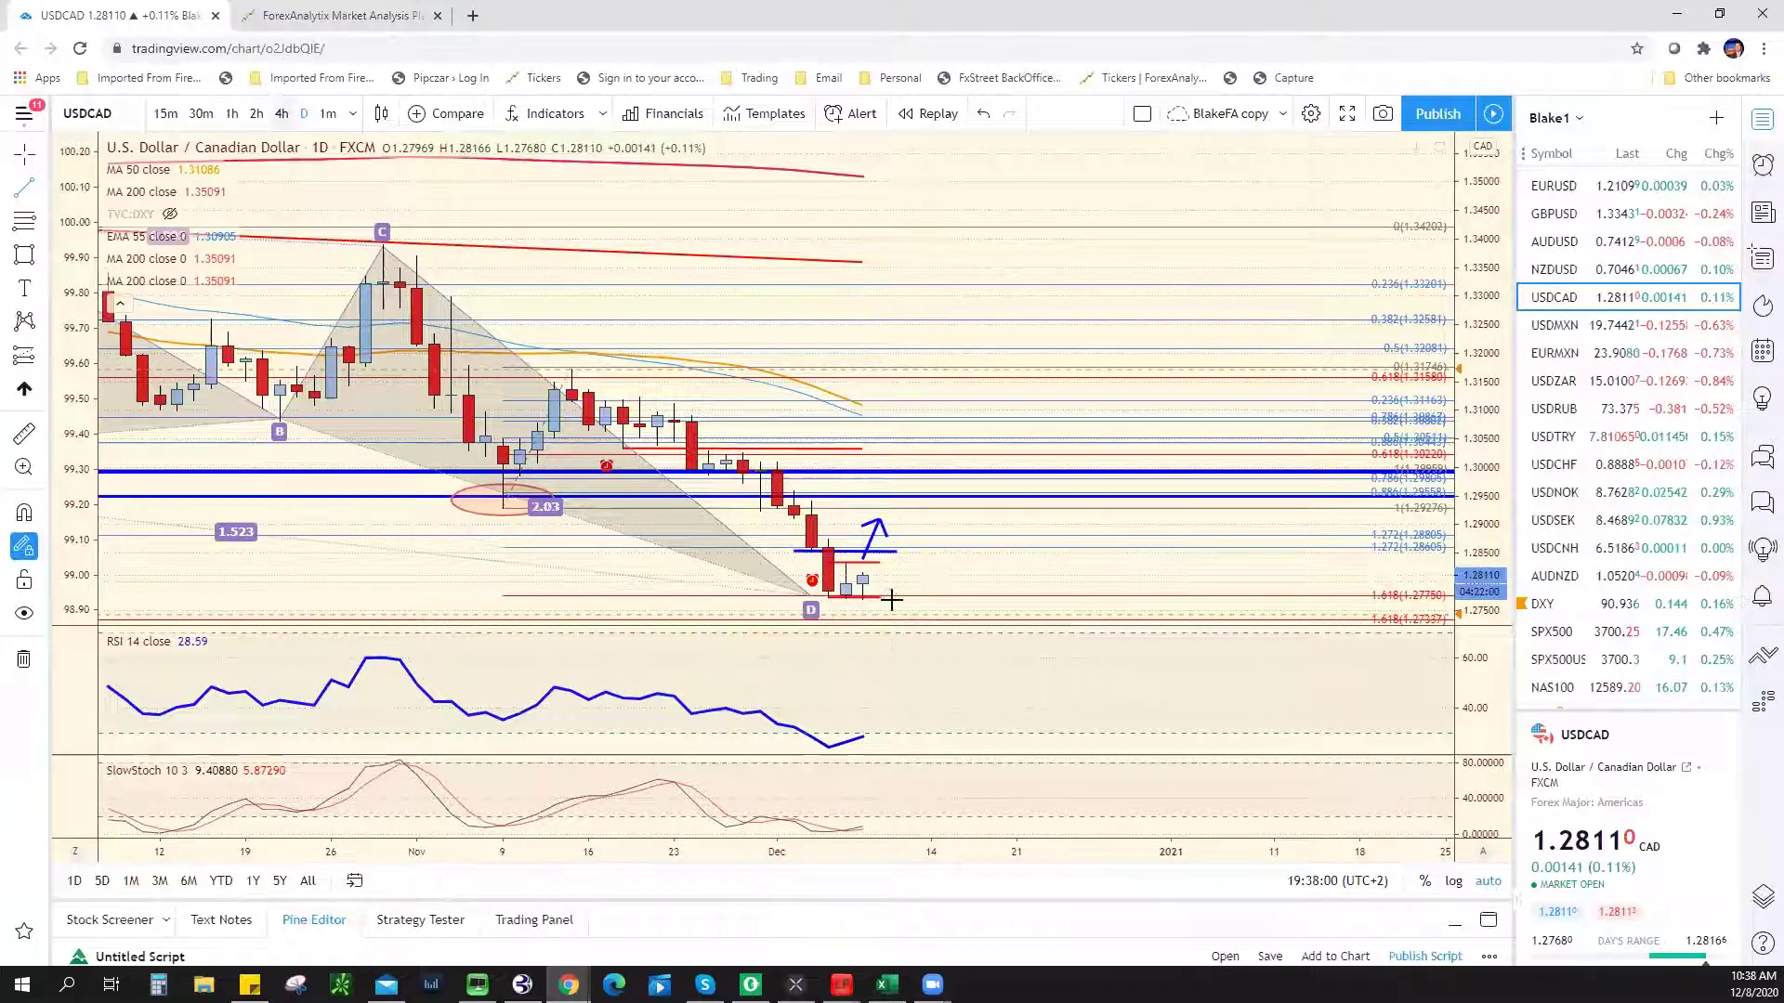
key(4)
key(h)
key(Return)
Inspect the red 1.28320 level, then return to the ForexAnalytix dashboard.
click(1083, 526)
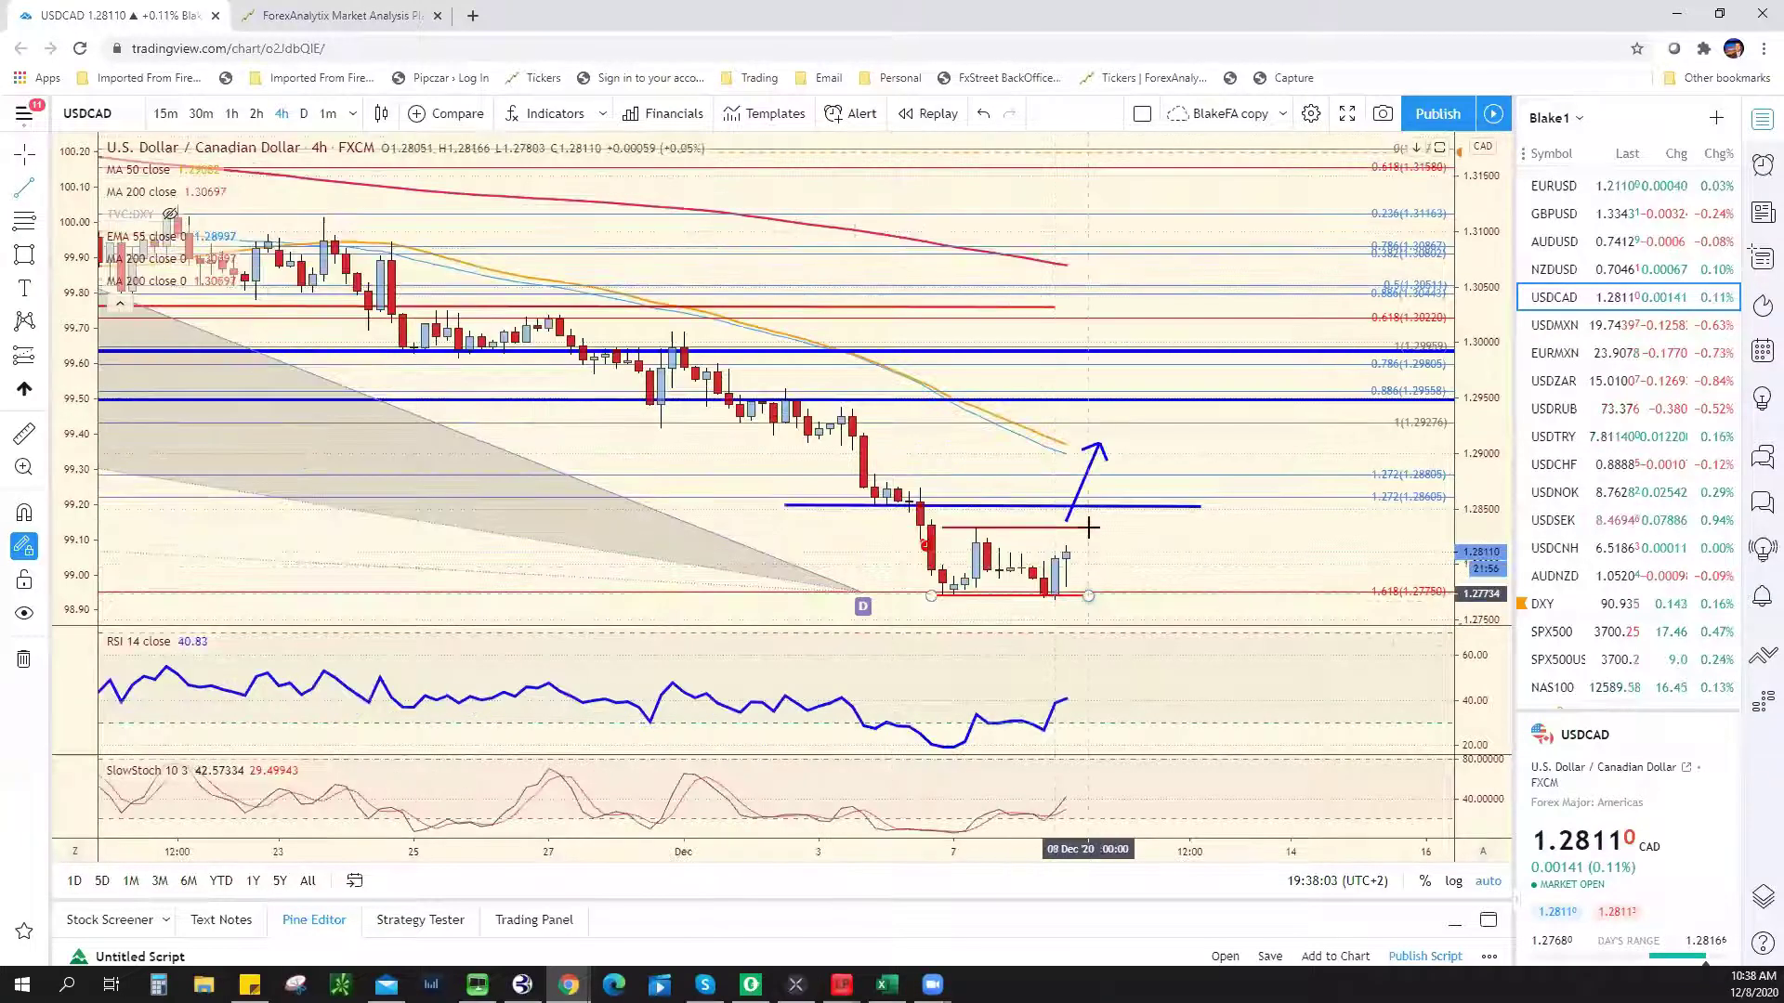
click(1088, 444)
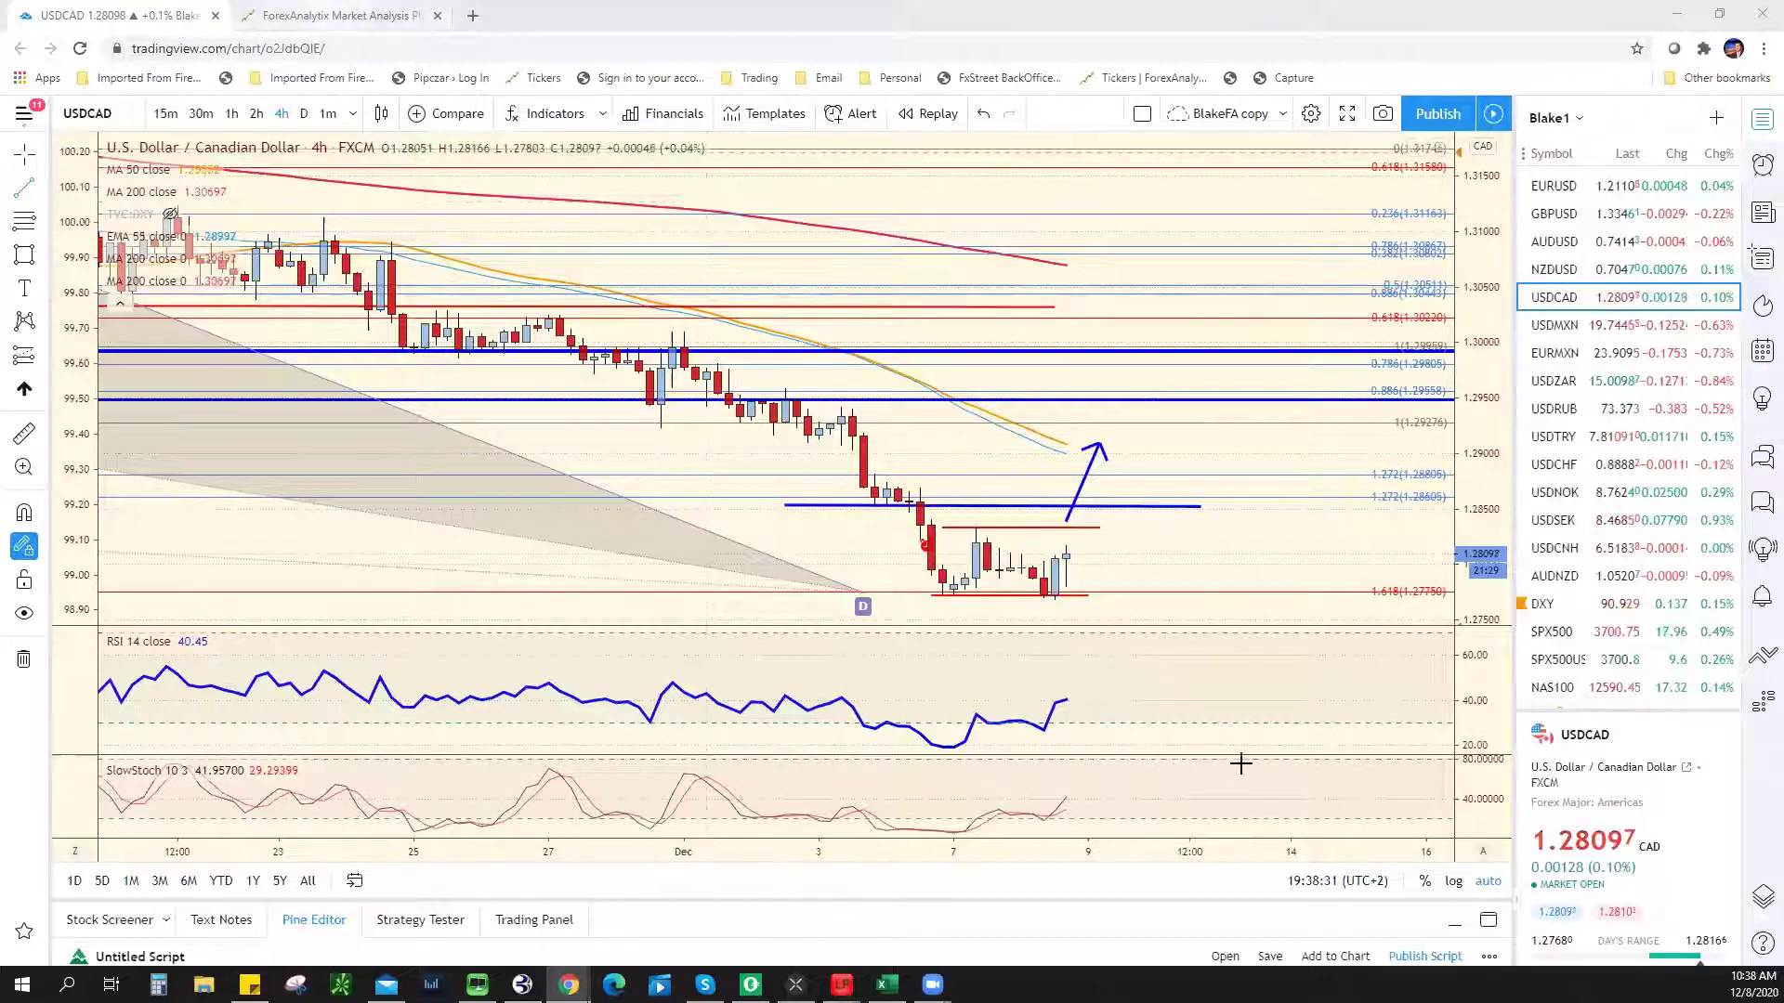
key(ctrl+Tab)
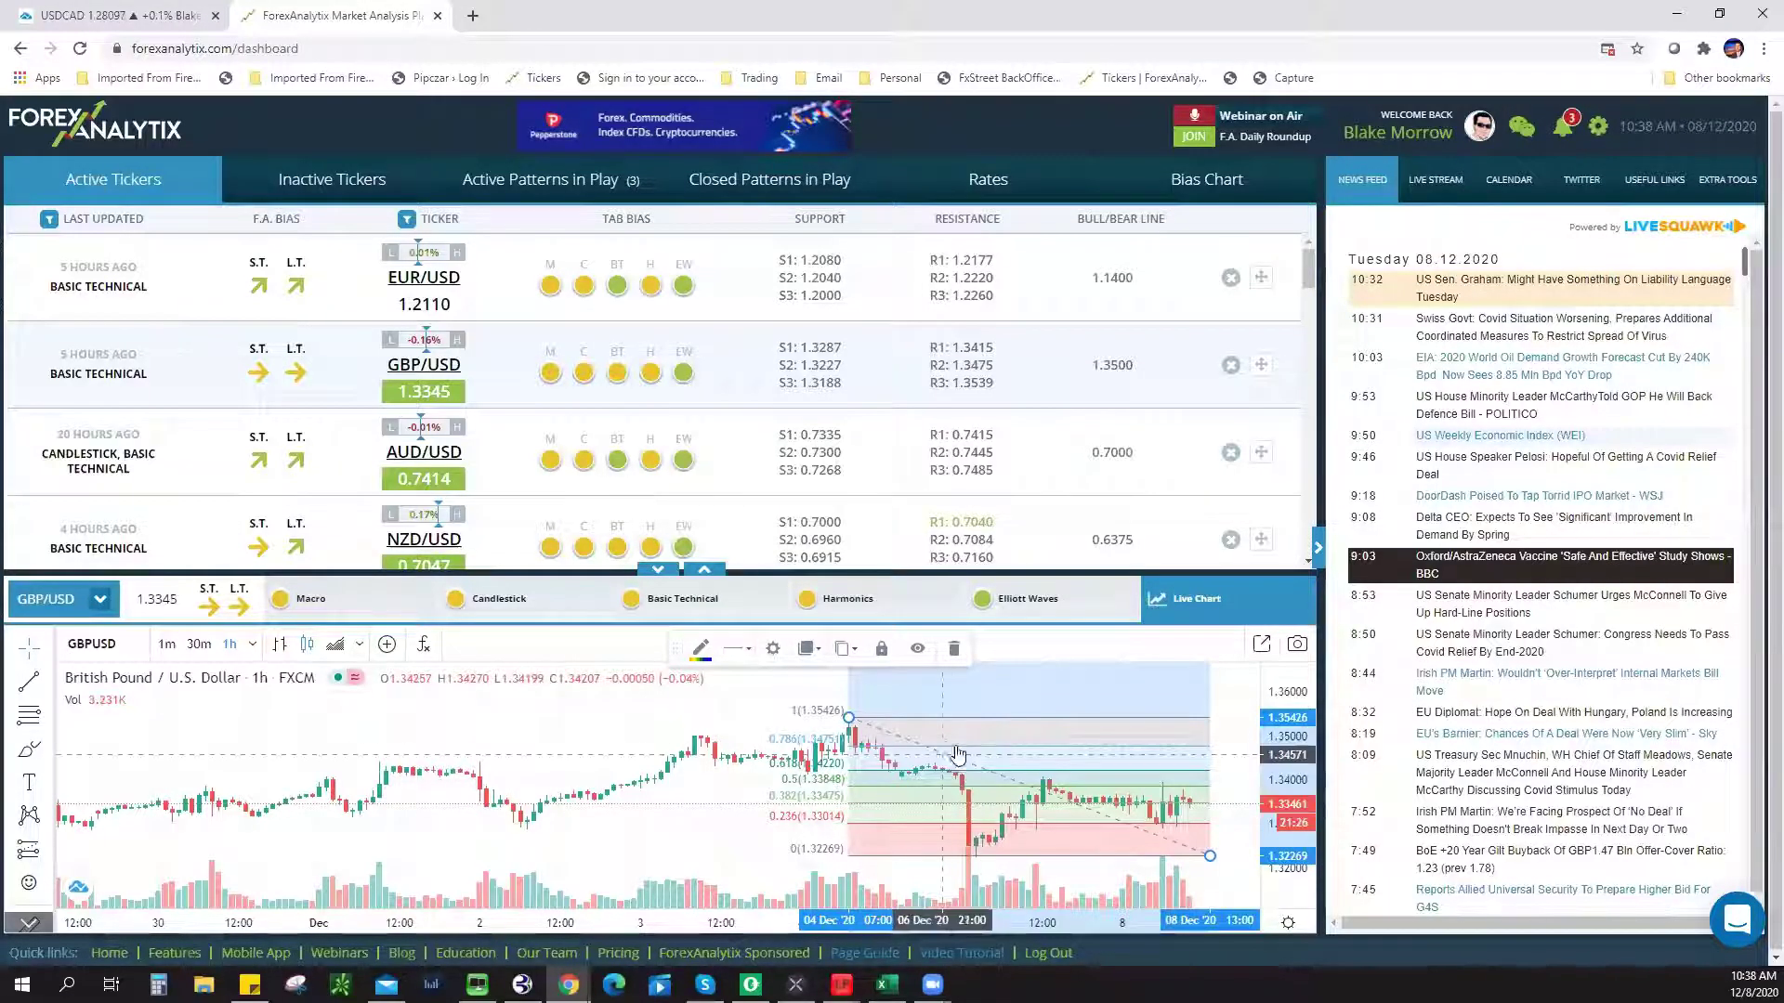